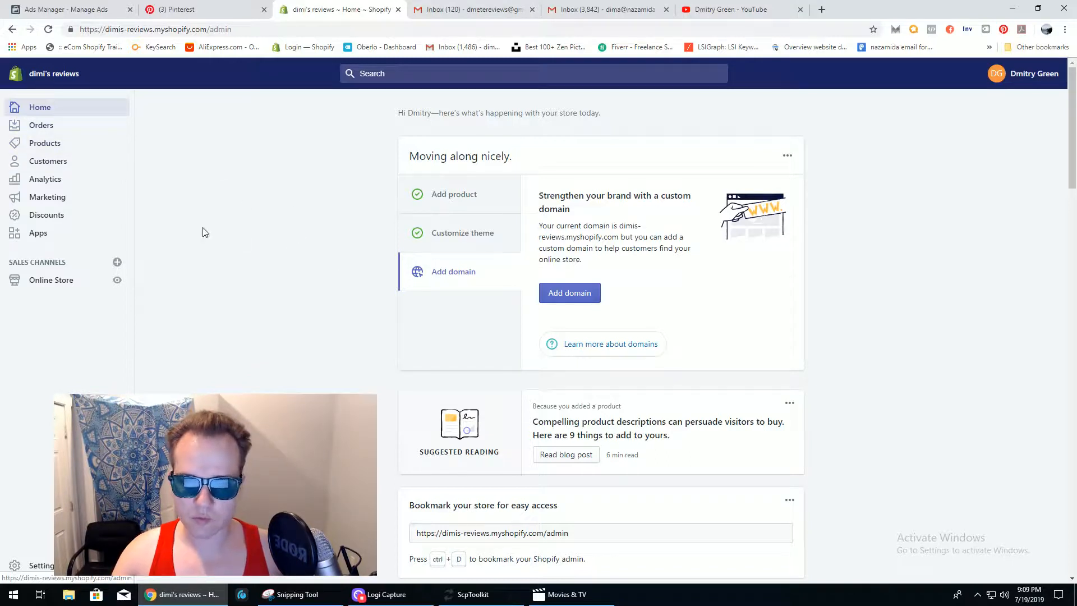
- Go to the Drafts list under Orders, which shows open draft #D1 for $50.00
{"action": "left_click", "coordinate": [47, 130]}
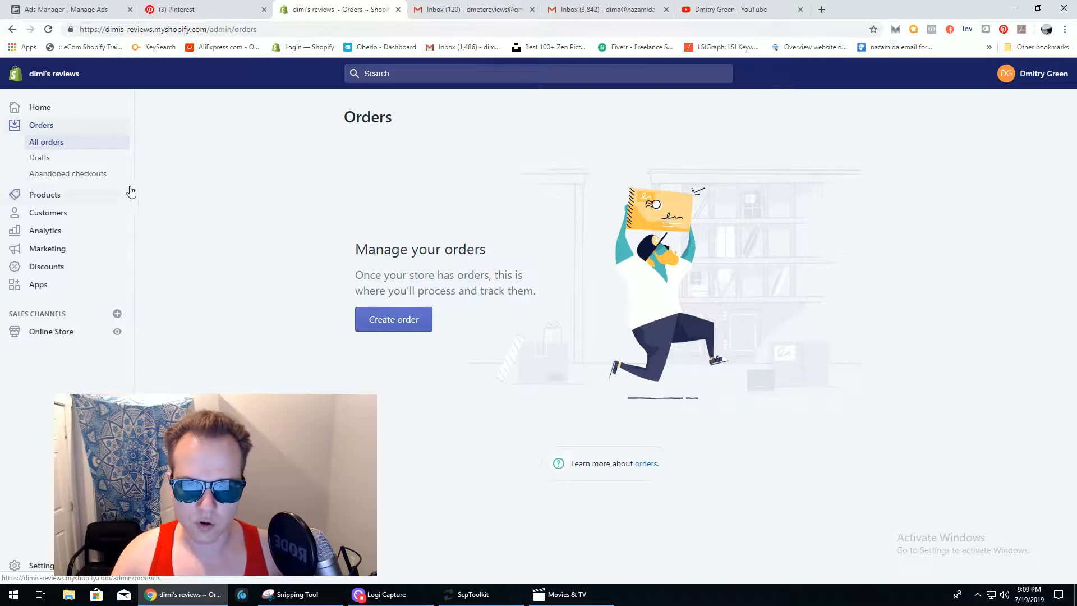
{"action": "left_click", "coordinate": [63, 161]}
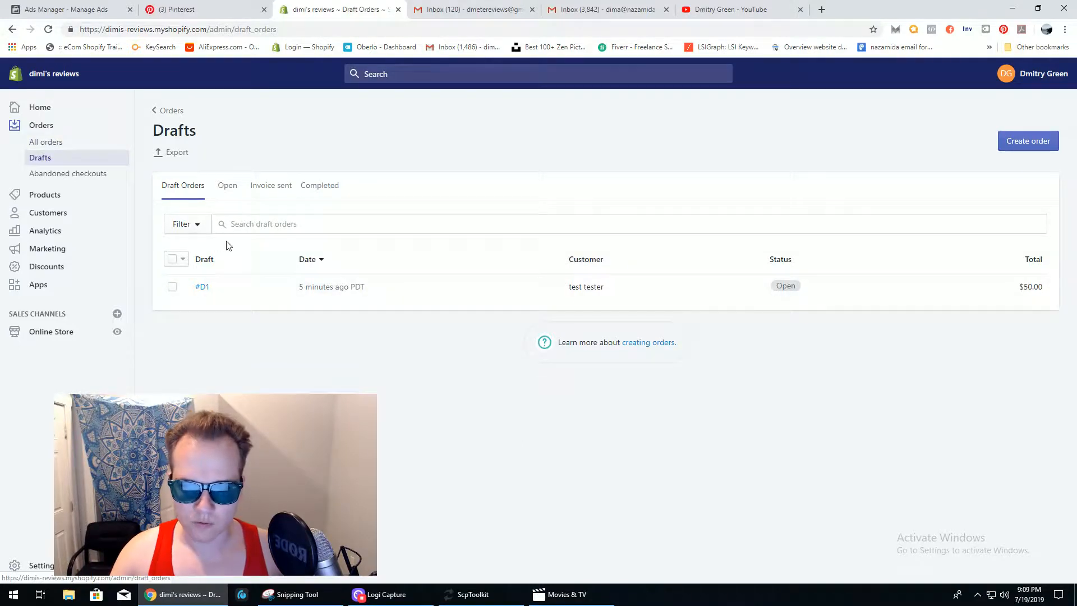
- Open draft order #D1, holding one Moon and Stars Backpack at $50.00
{"action": "left_click", "coordinate": [327, 292]}
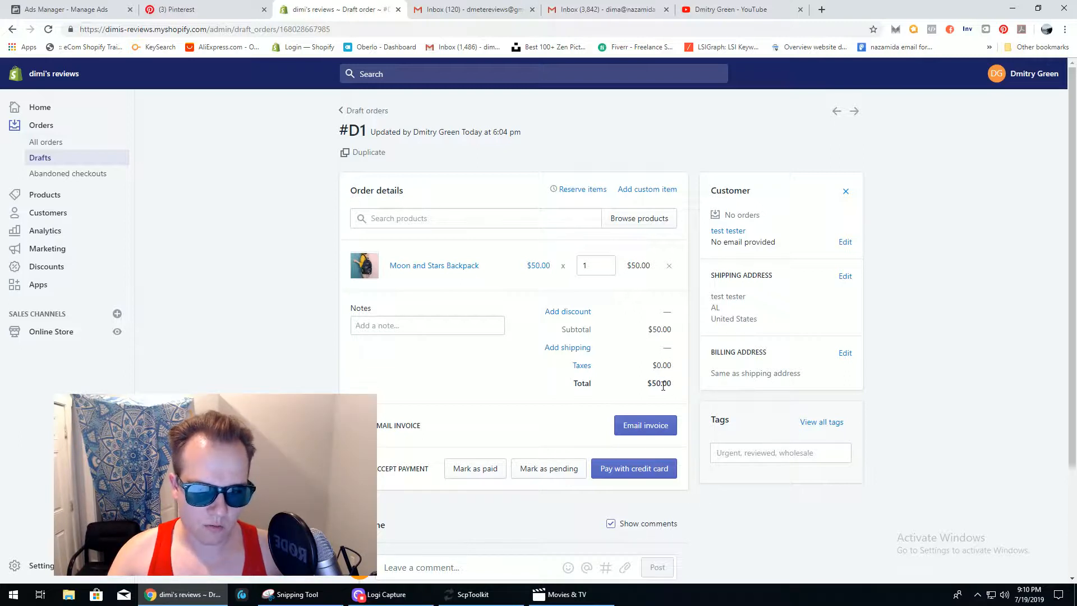
{"action": "left_click", "coordinate": [418, 326]}
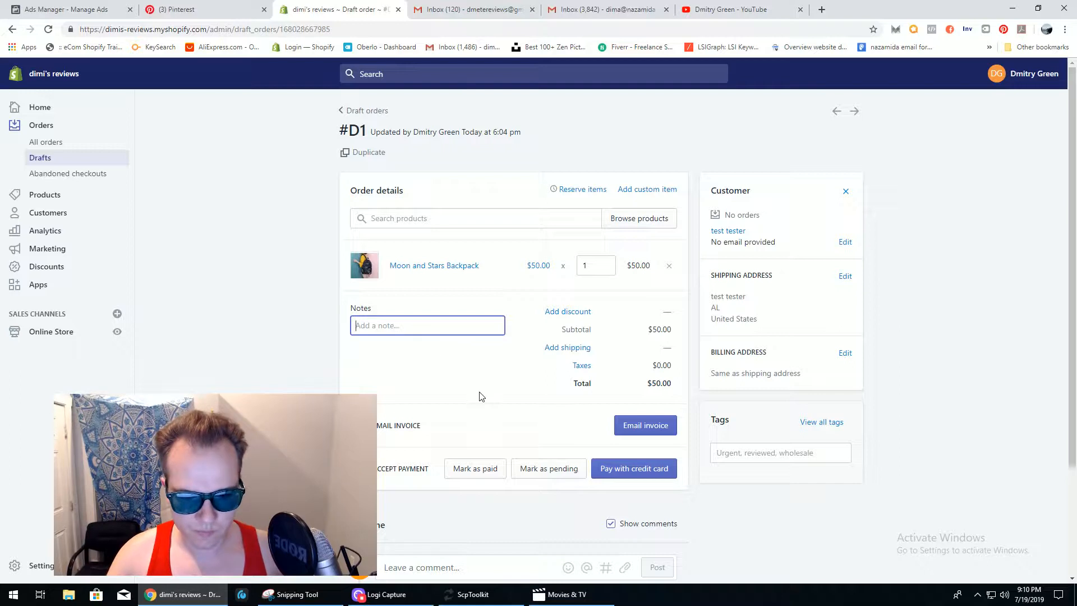
{"action": "left_click", "coordinate": [581, 426]}
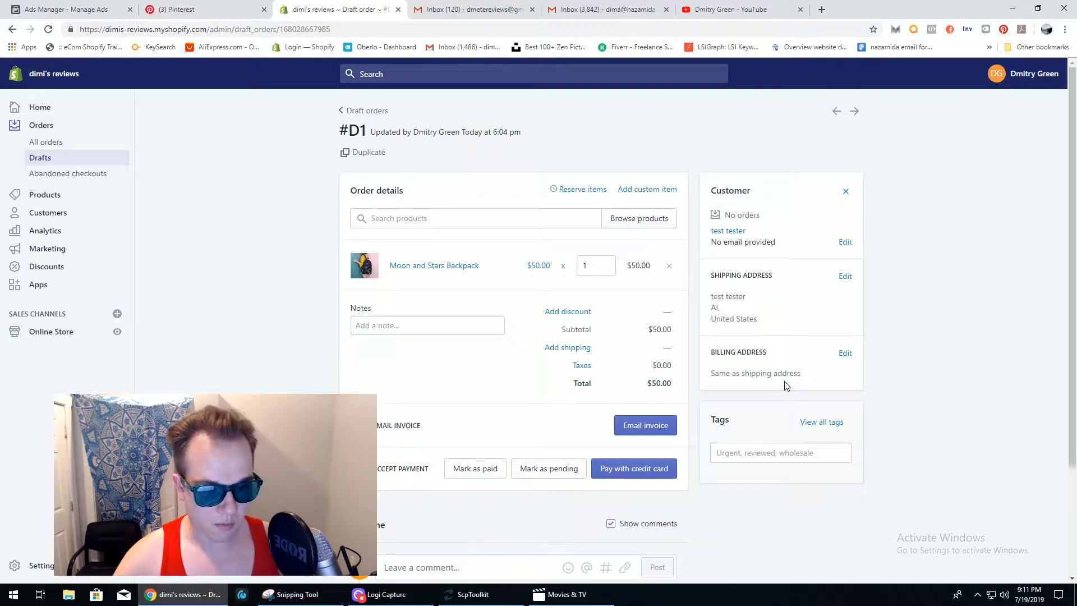
- Review draft #D1, then switch to the empty Abandoned checkouts page
{"action": "scroll", "coordinate": [778, 369], "scroll_direction": "down", "scroll_amount": 2}
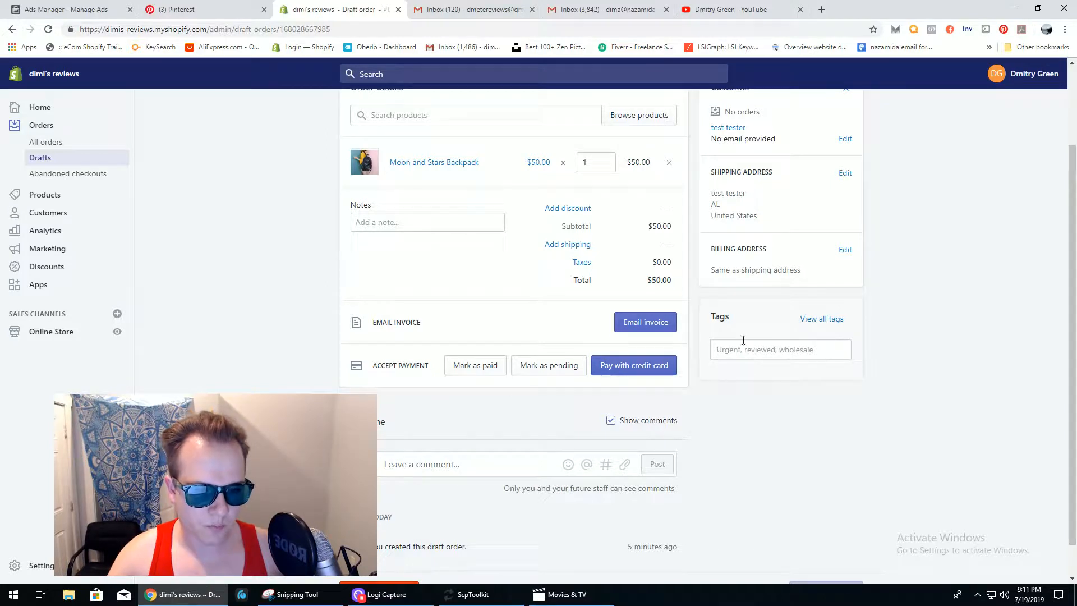
{"action": "scroll", "coordinate": [1012, 359], "scroll_direction": "down", "scroll_amount": 1}
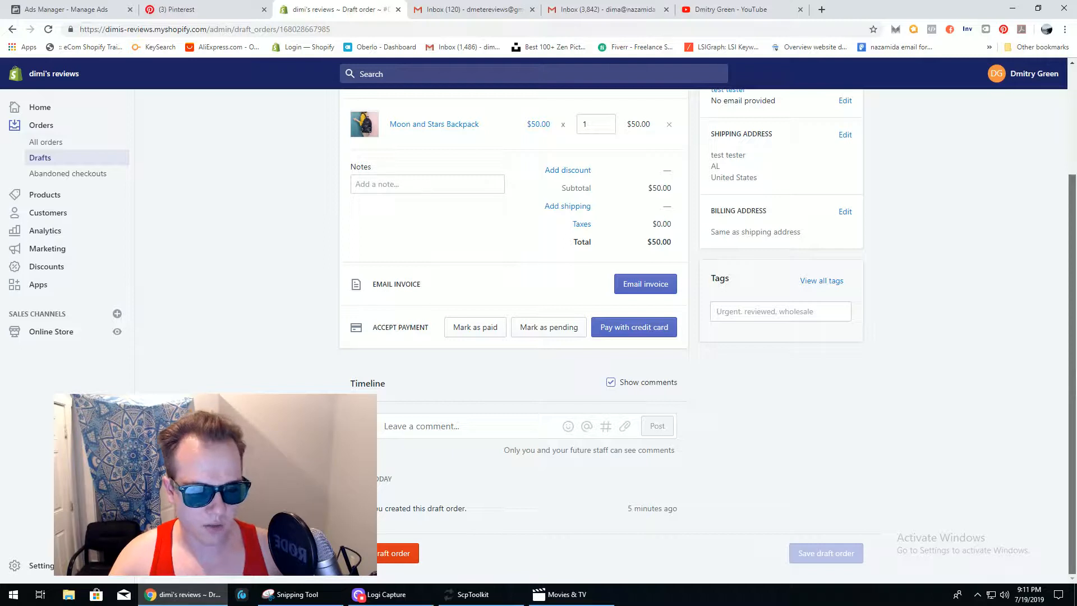
{"action": "scroll", "coordinate": [707, 333], "scroll_direction": "up", "scroll_amount": 1}
{"action": "scroll", "coordinate": [707, 333], "scroll_direction": "down", "scroll_amount": 1}
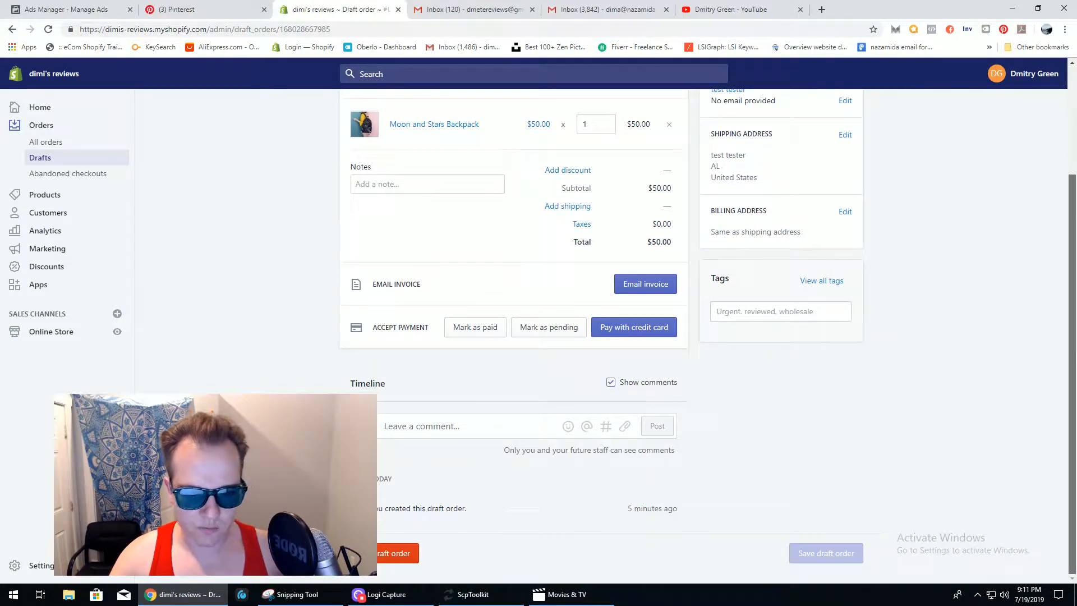
{"action": "scroll", "coordinate": [487, 215], "scroll_direction": "up", "scroll_amount": 4}
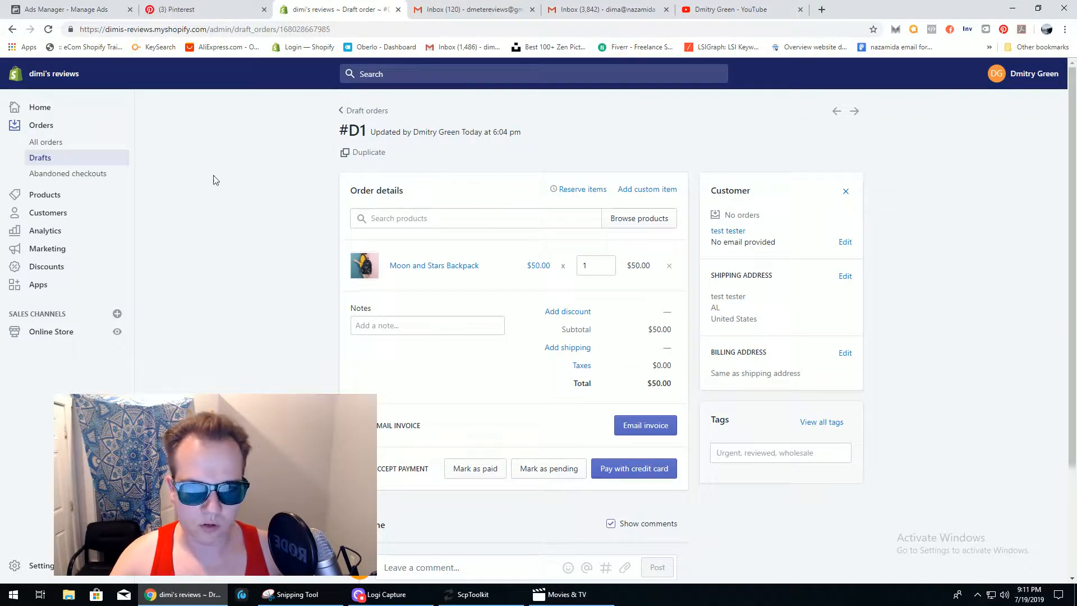
{"action": "left_click", "coordinate": [59, 180]}
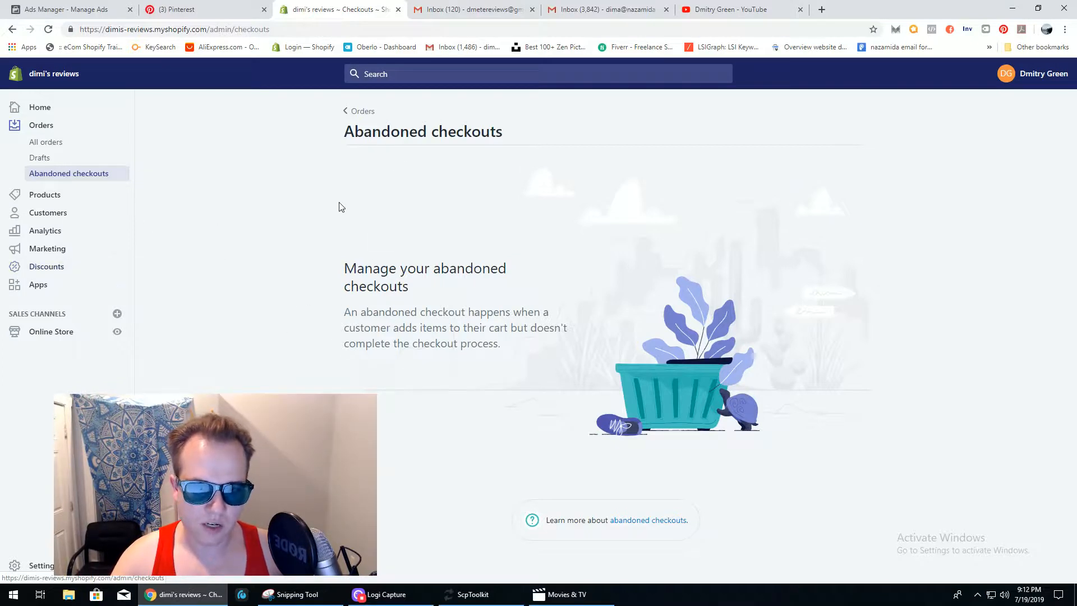
- Go to Products and open the Moon and Stars Backpack for editing
{"action": "left_click", "coordinate": [65, 199]}
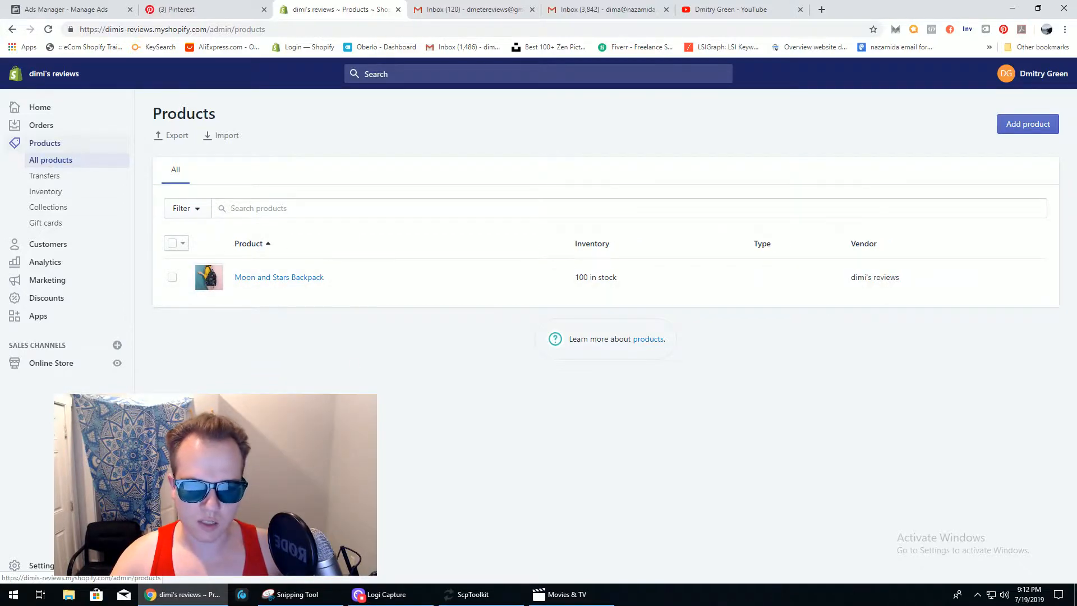
{"action": "left_click", "coordinate": [257, 280]}
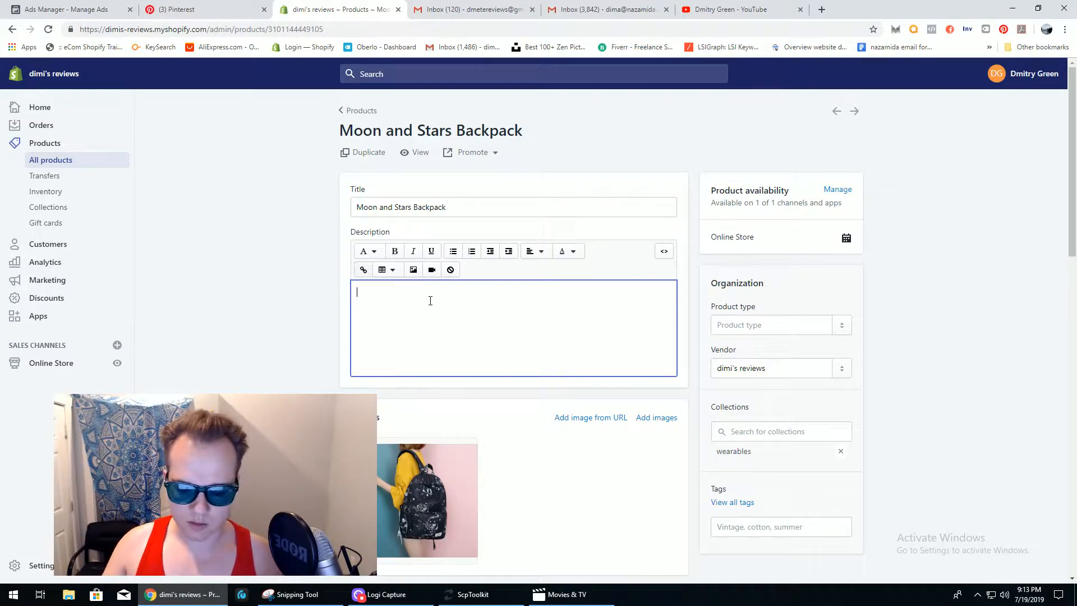
- Type 'THis is an amazing backpack for' into the backpack's empty description
{"action": "type", "text": "THis i"}
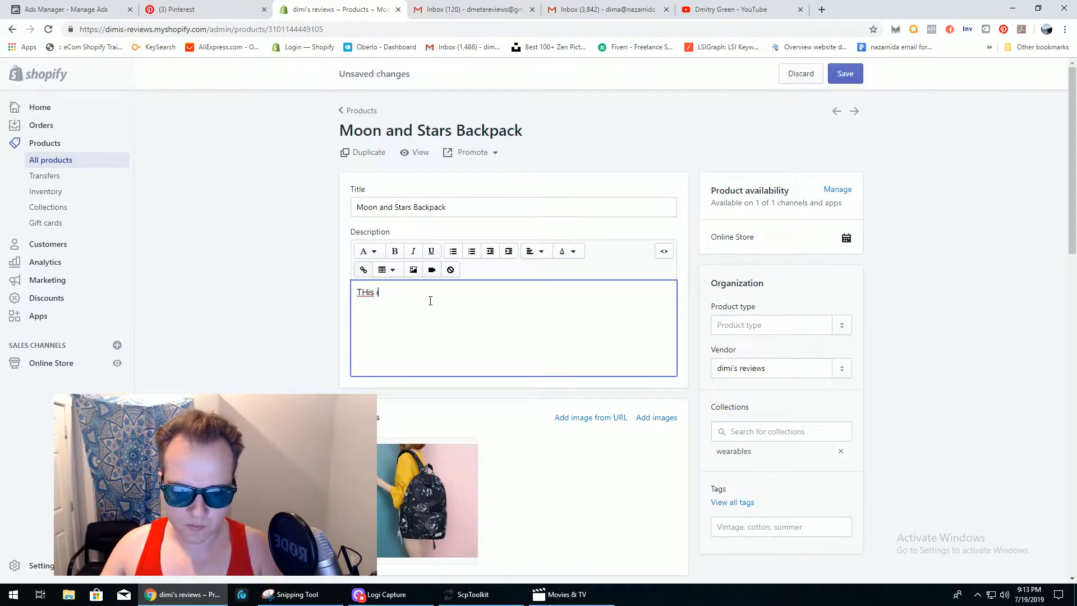
{"action": "type", "text": "s an a"}
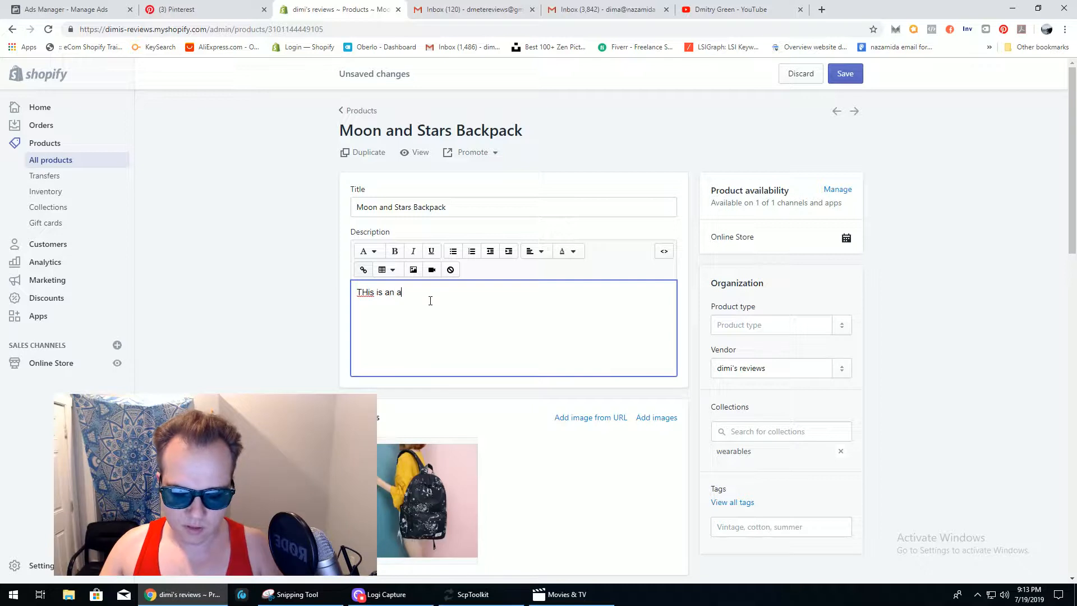
{"action": "type", "text": "mazing "}
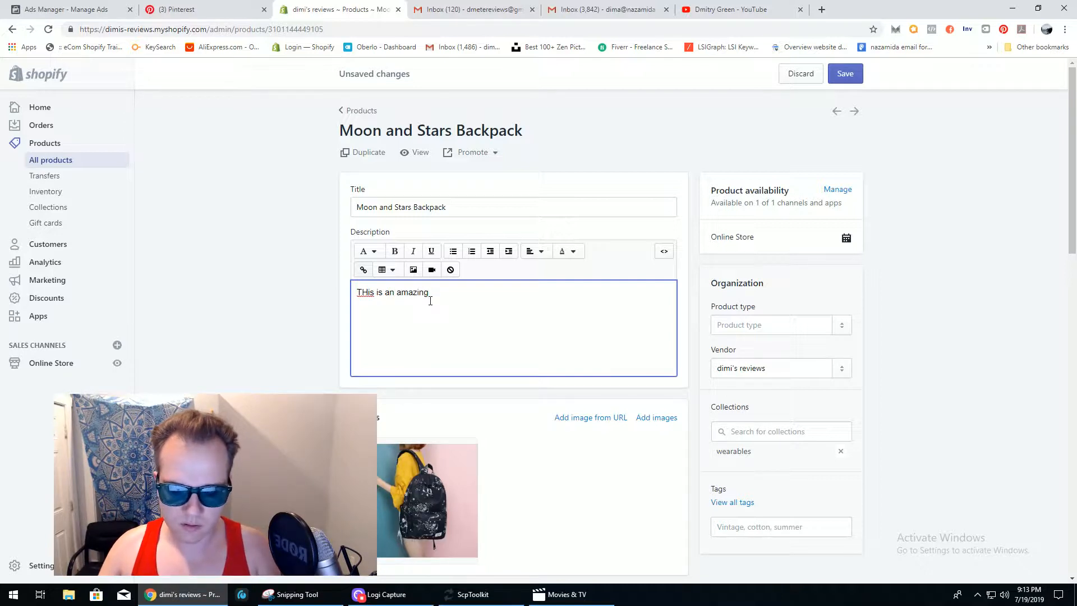
{"action": "type", "text": "backpack"}
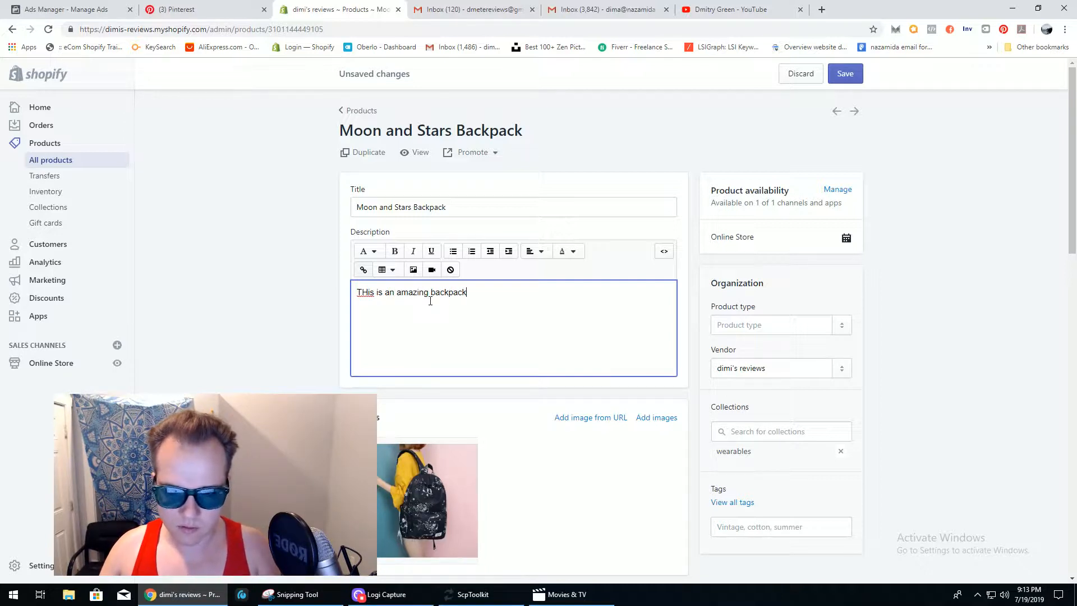
{"action": "type", "text": " for"}
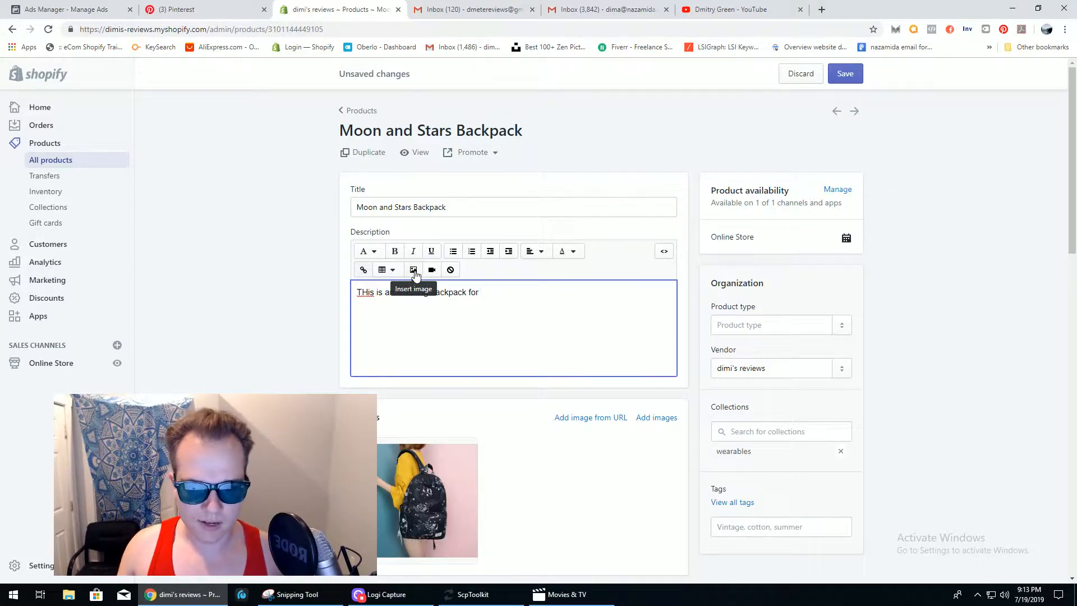
{"action": "left_click", "coordinate": [413, 270]}
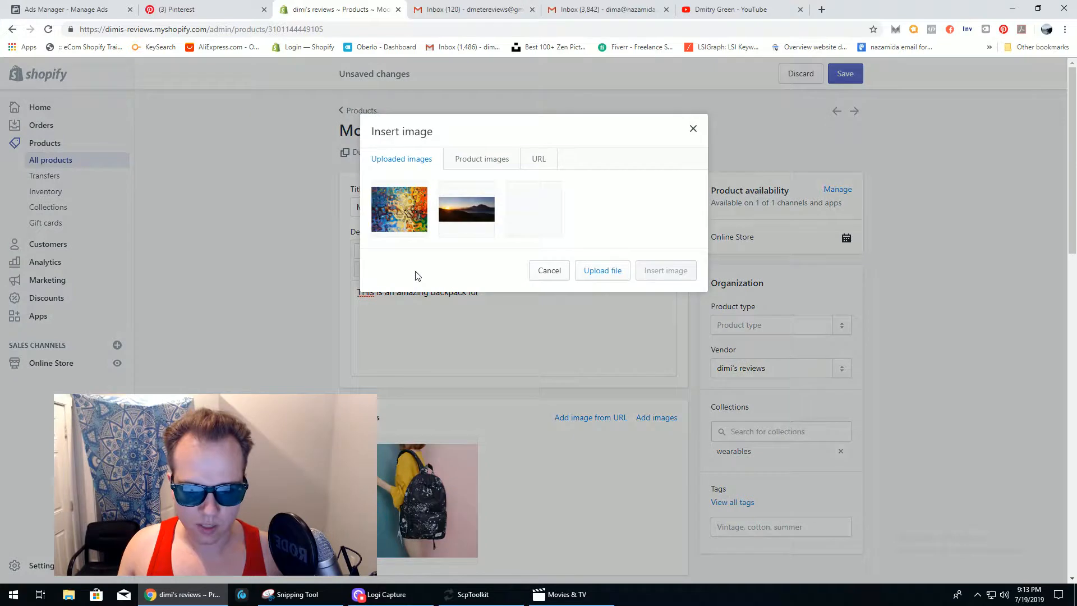
{"action": "left_click", "coordinate": [540, 161]}
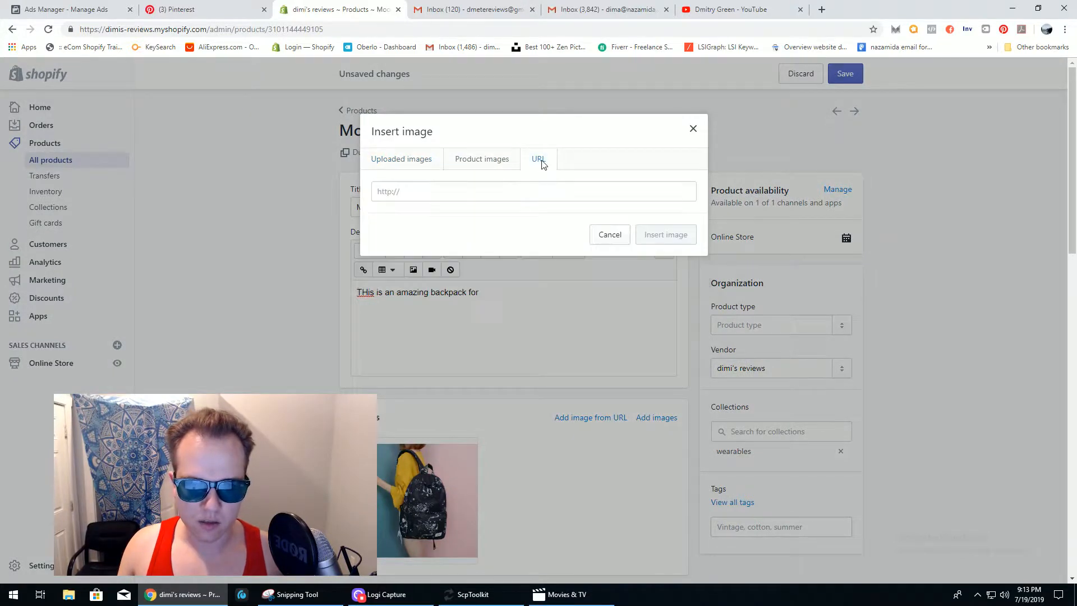
{"action": "left_click", "coordinate": [429, 192]}
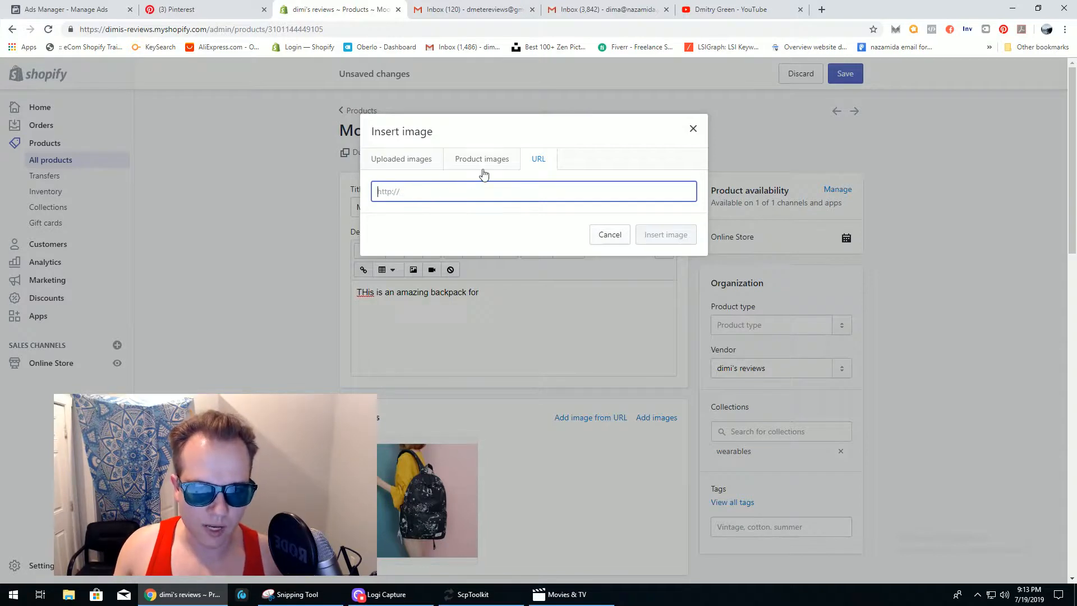
{"action": "left_click", "coordinate": [465, 160]}
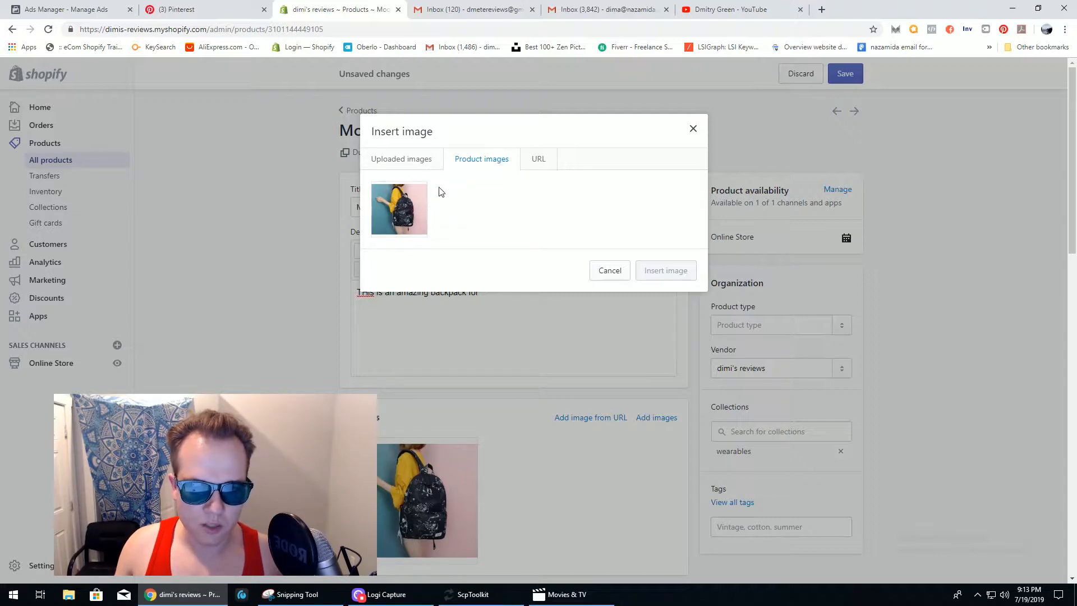
{"action": "left_click", "coordinate": [416, 157]}
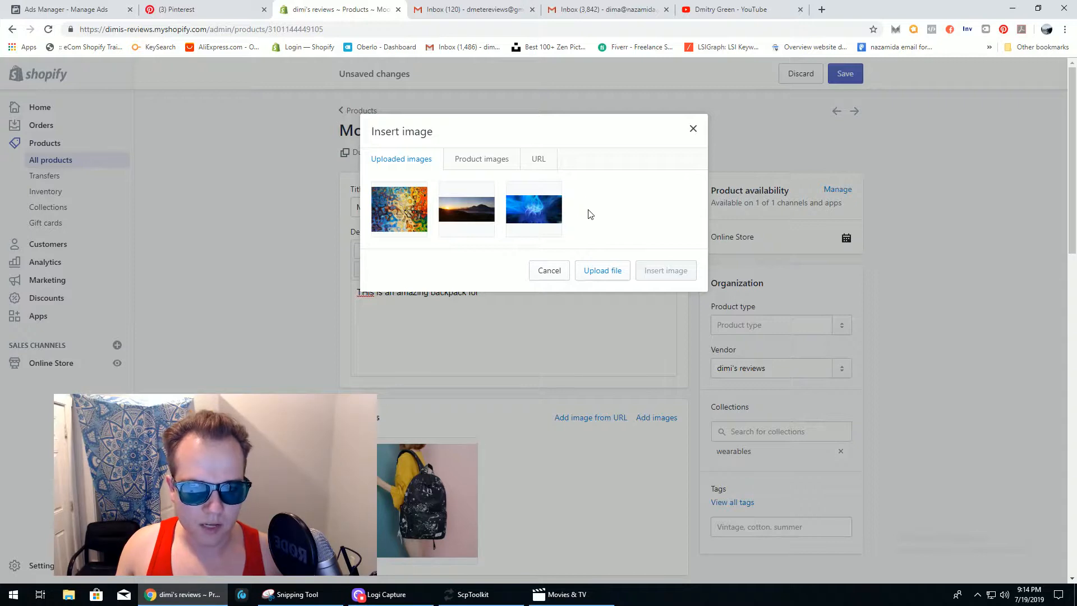
{"action": "left_click", "coordinate": [599, 272]}
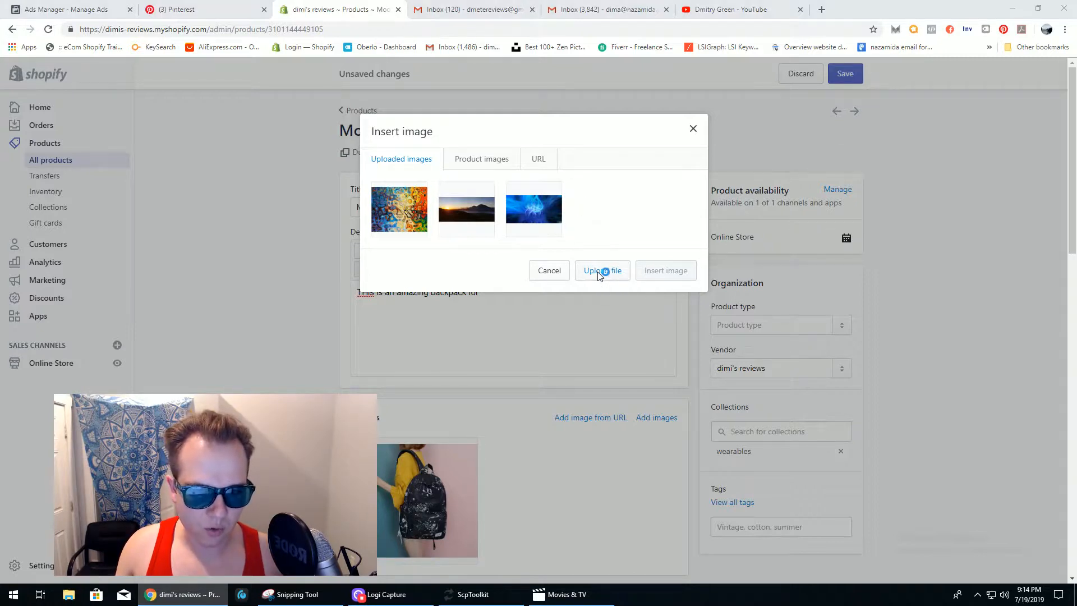
{"action": "left_click", "coordinate": [500, 284]}
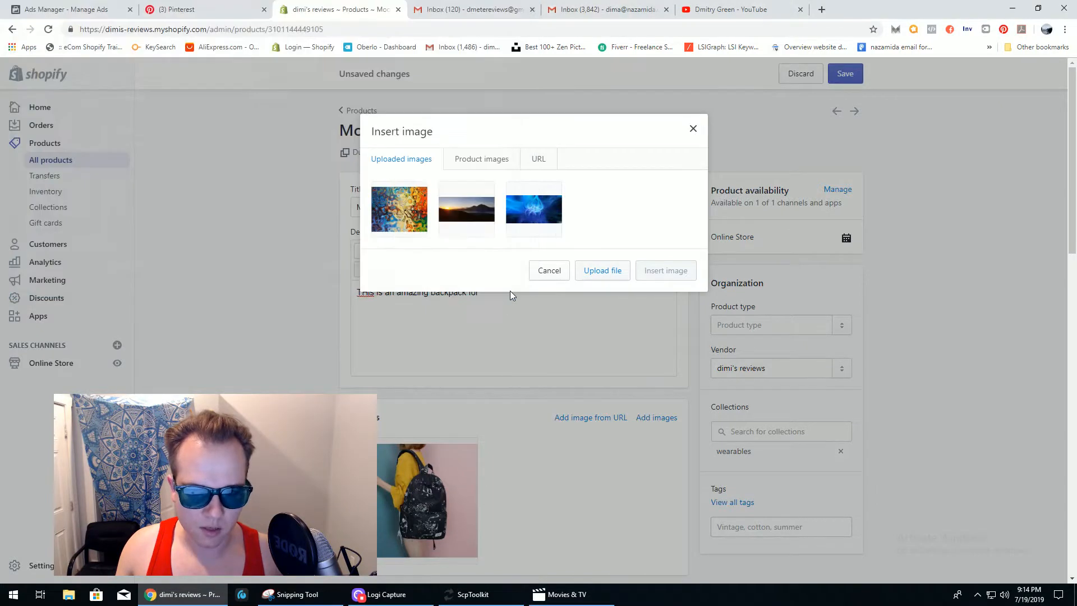
{"action": "left_click", "coordinate": [548, 271]}
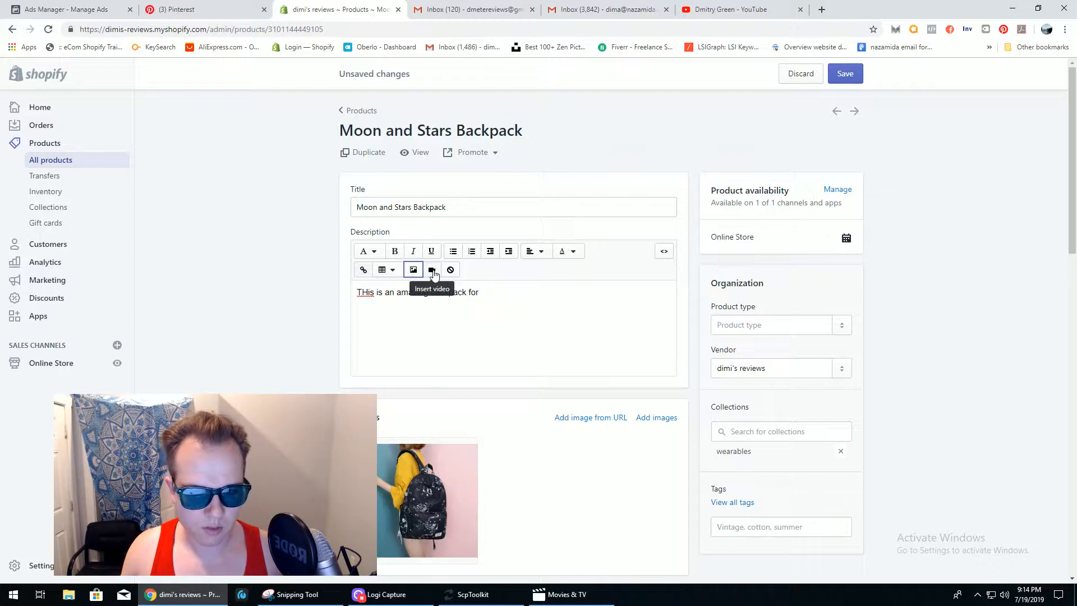
- Start embedding a video in the description, then cancel without adding one
{"action": "left_click", "coordinate": [467, 312]}
{"action": "left_click", "coordinate": [431, 276]}
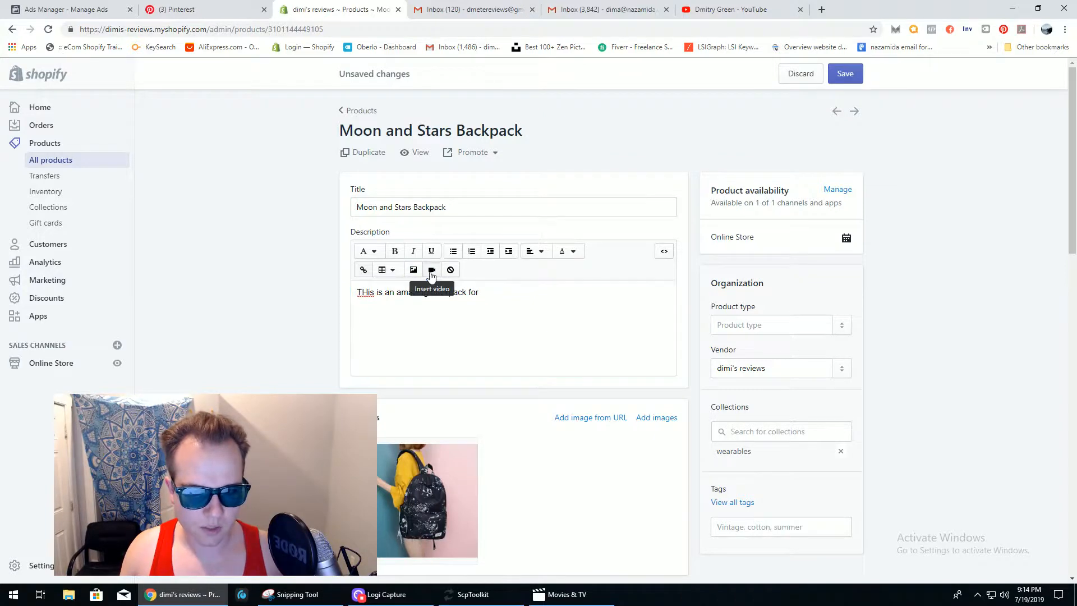
{"action": "left_click", "coordinate": [432, 271]}
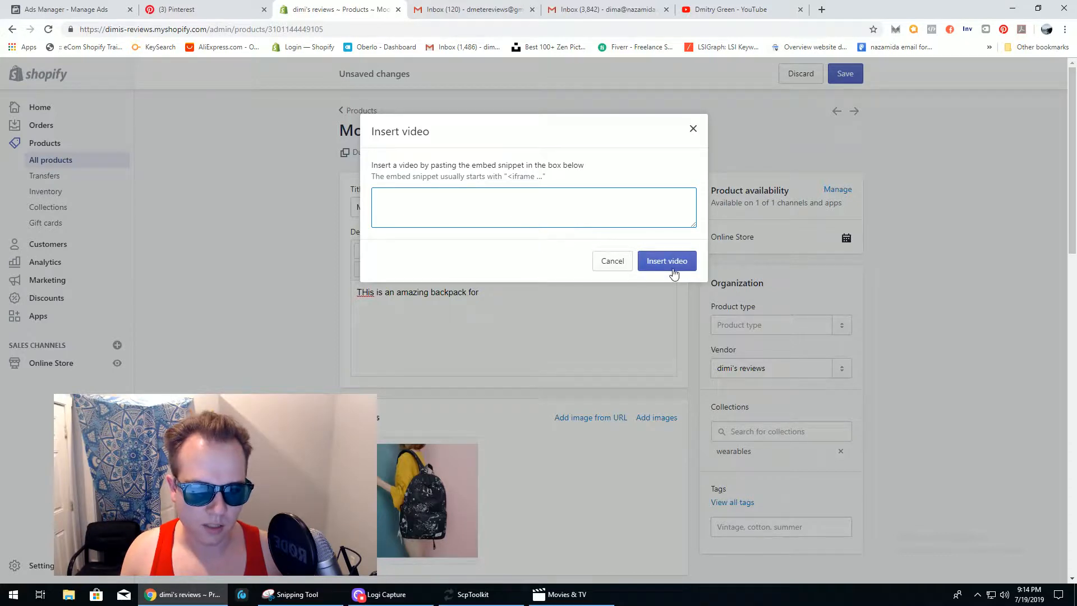
{"action": "left_click", "coordinate": [619, 265]}
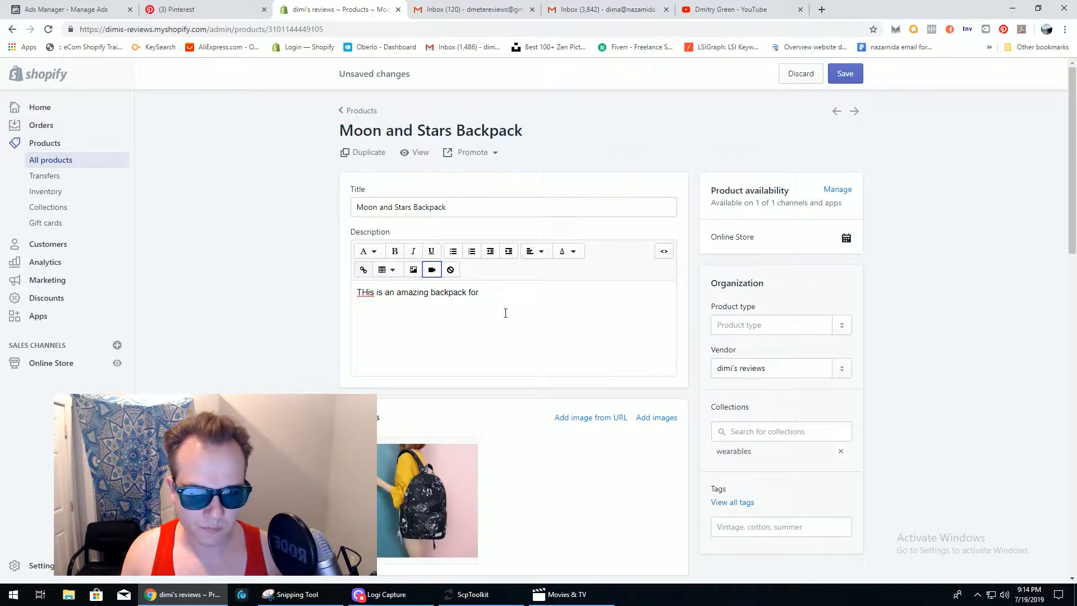
- Dismiss the table options without inserting a table, then select the word 'backpack' in the description
{"action": "left_click", "coordinate": [391, 270]}
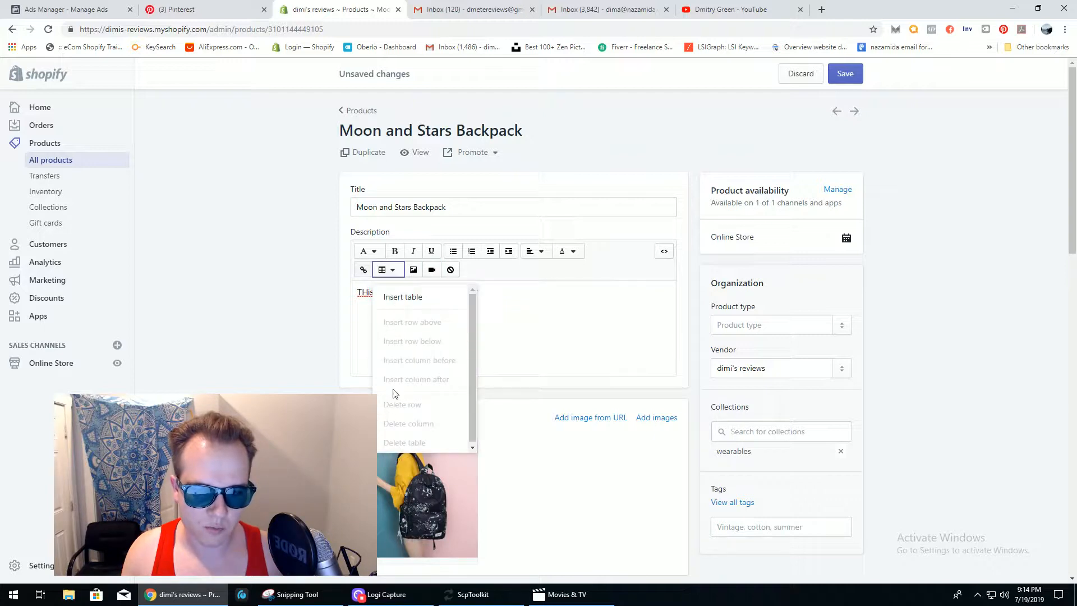
{"action": "left_click", "coordinate": [498, 294]}
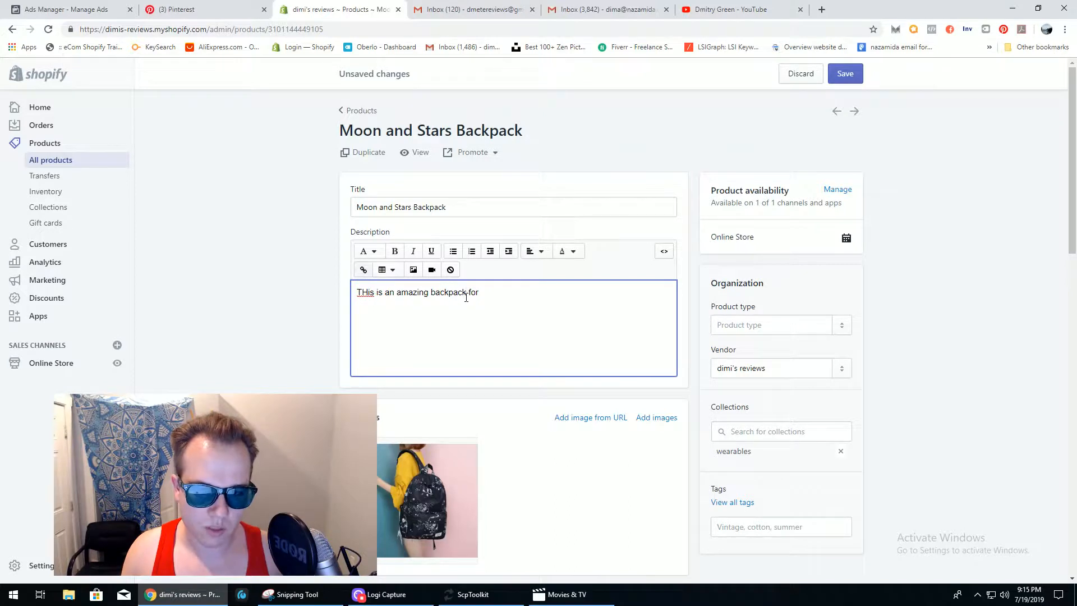
{"action": "left_click_drag", "start_coordinate": [467, 294], "coordinate": [431, 293]}
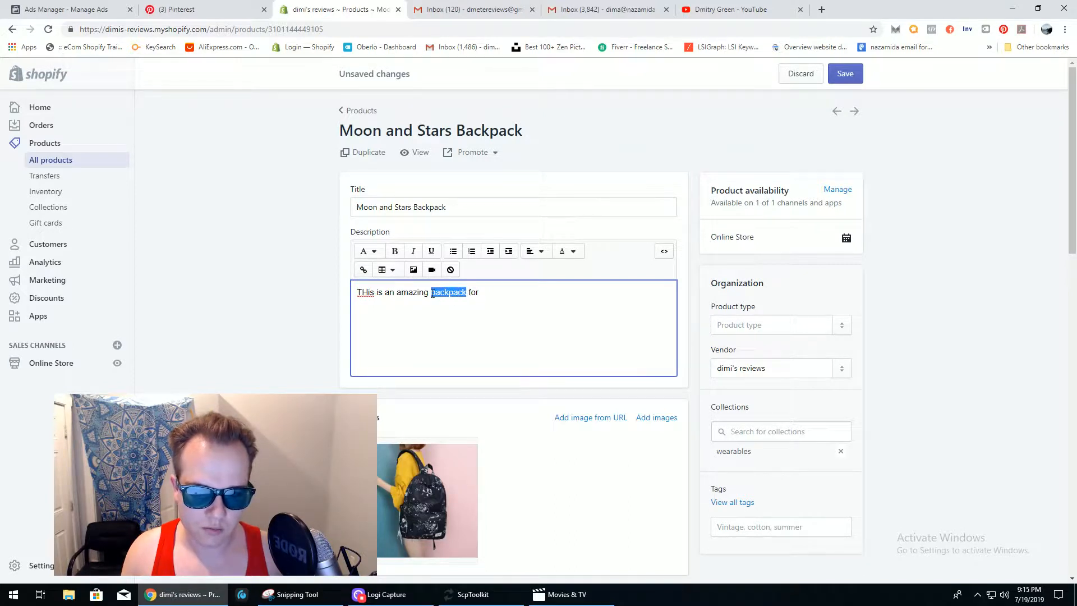
{"action": "left_click", "coordinate": [363, 270]}
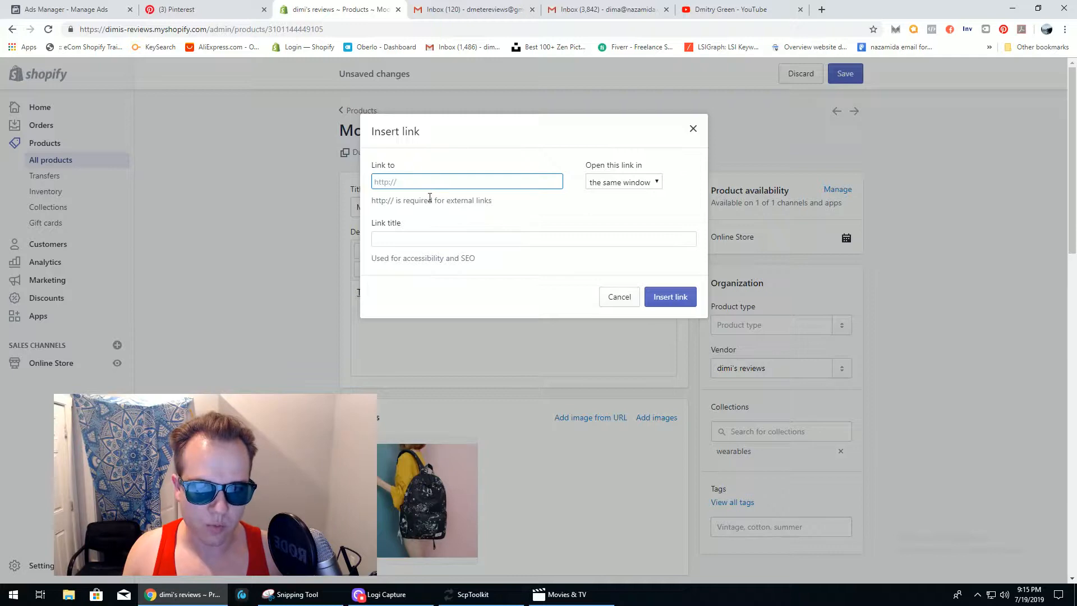
{"action": "left_click", "coordinate": [521, 239]}
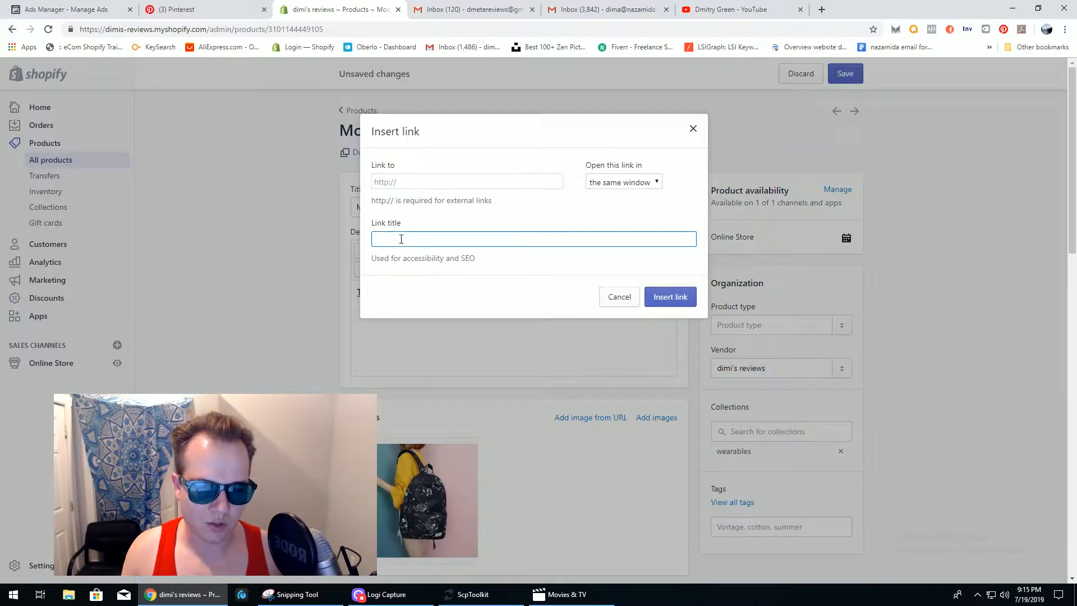
{"action": "left_click", "coordinate": [650, 181]}
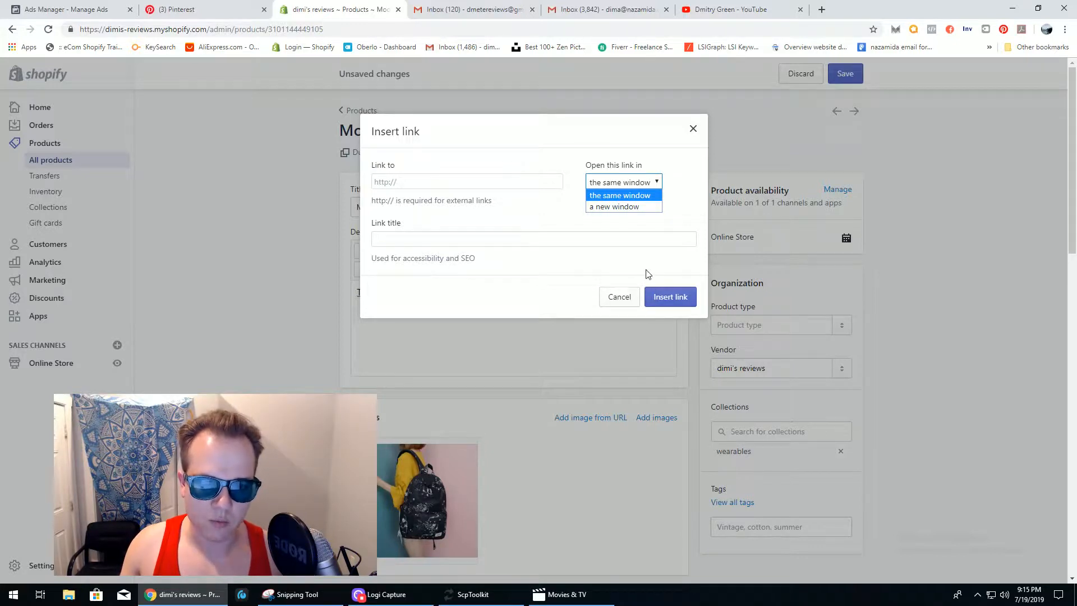
{"action": "left_click", "coordinate": [629, 301]}
{"action": "left_click", "coordinate": [628, 301]}
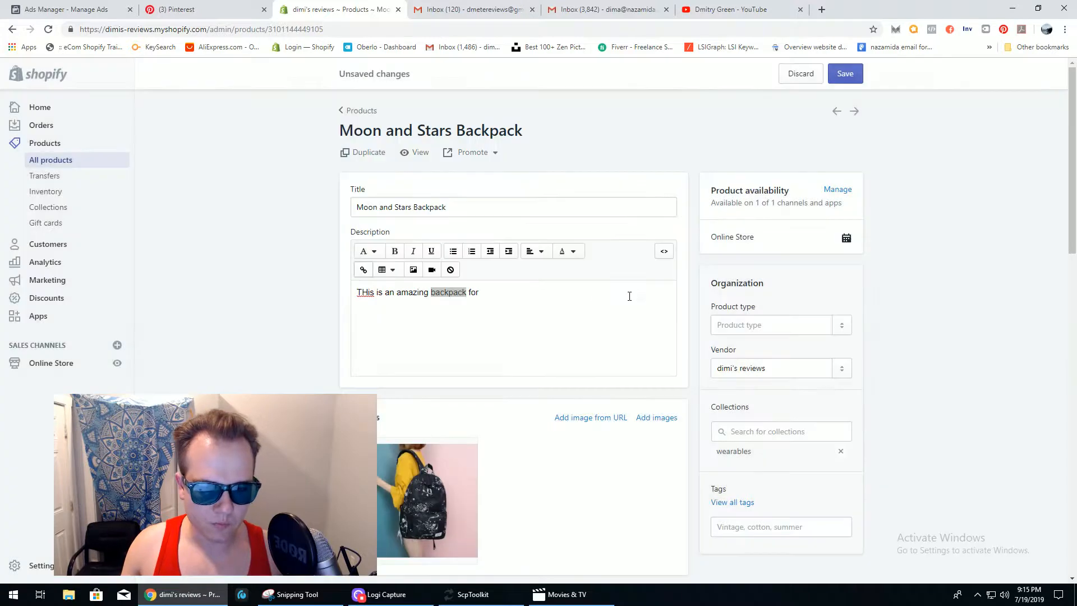
{"action": "left_click_drag", "start_coordinate": [1072, 146], "coordinate": [1072, 205]}
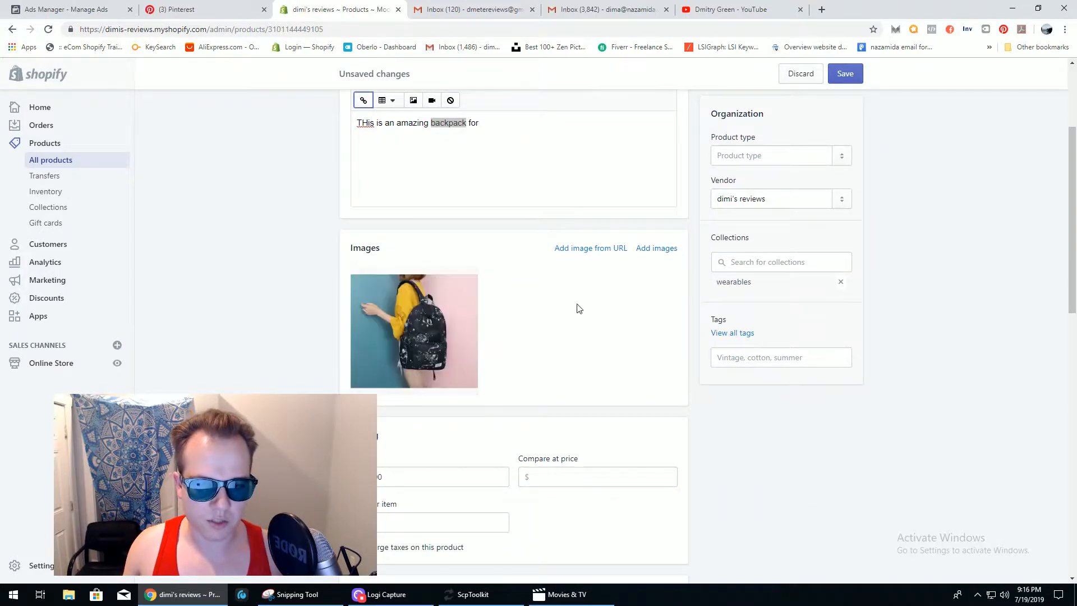
{"action": "left_click_drag", "start_coordinate": [1065, 239], "coordinate": [1070, 331]}
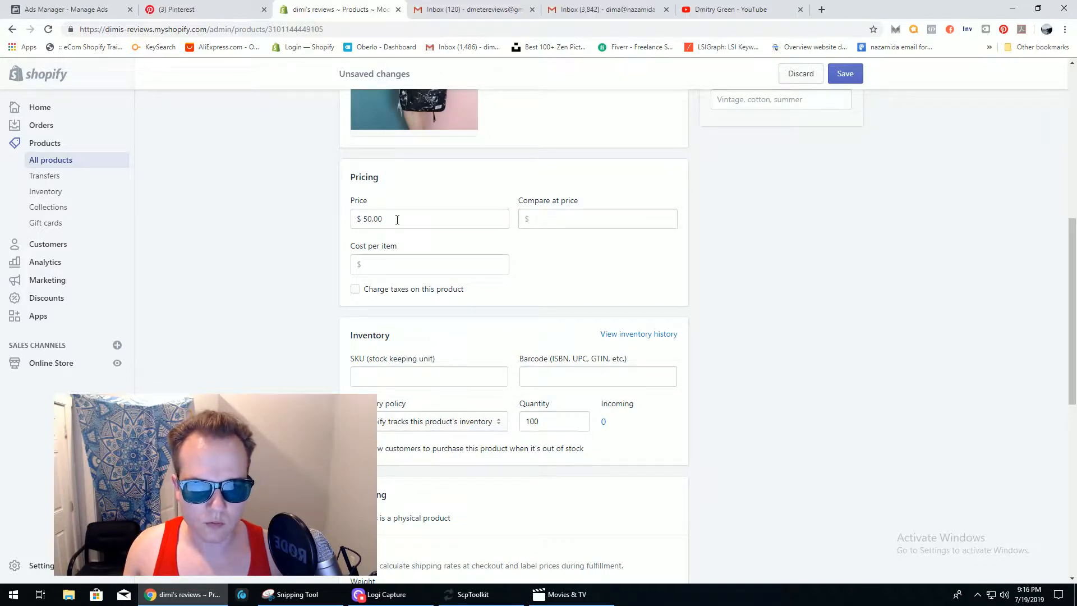
{"action": "left_click", "coordinate": [538, 219]}
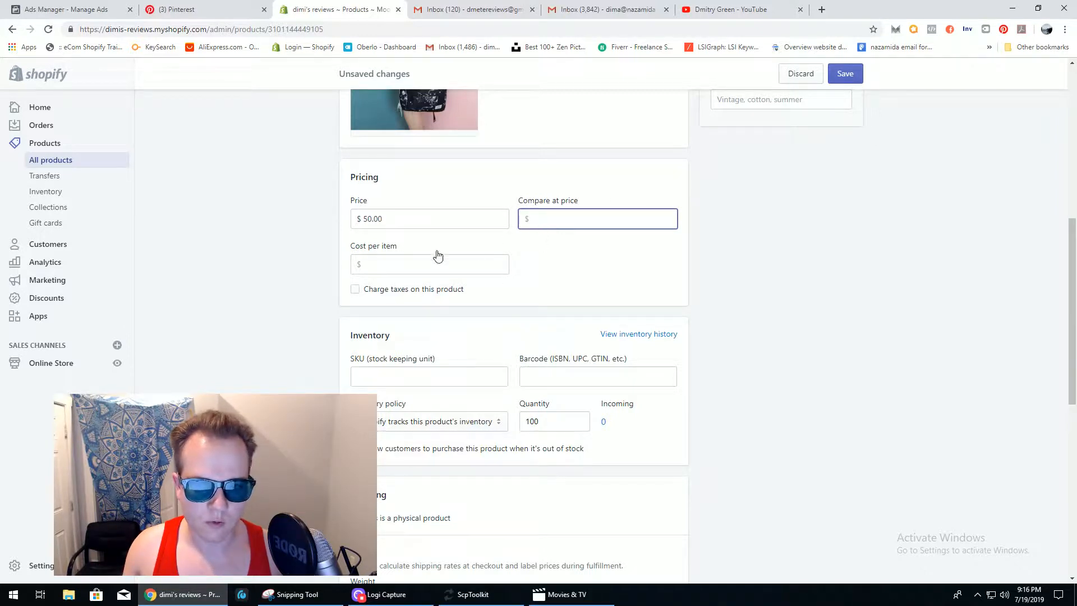
{"action": "left_click", "coordinate": [393, 266]}
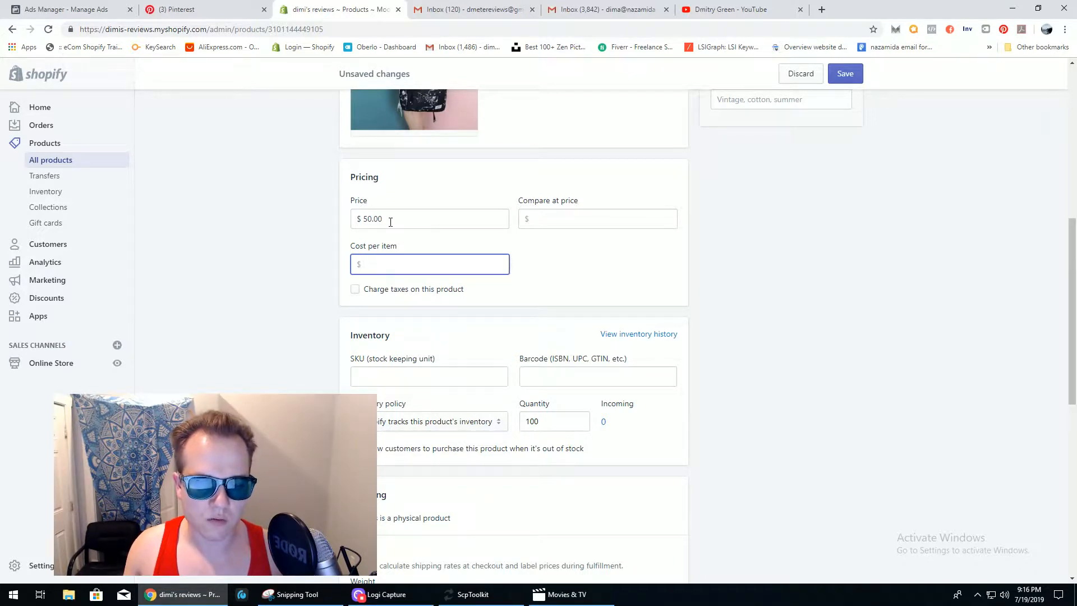
{"action": "left_click", "coordinate": [355, 289]}
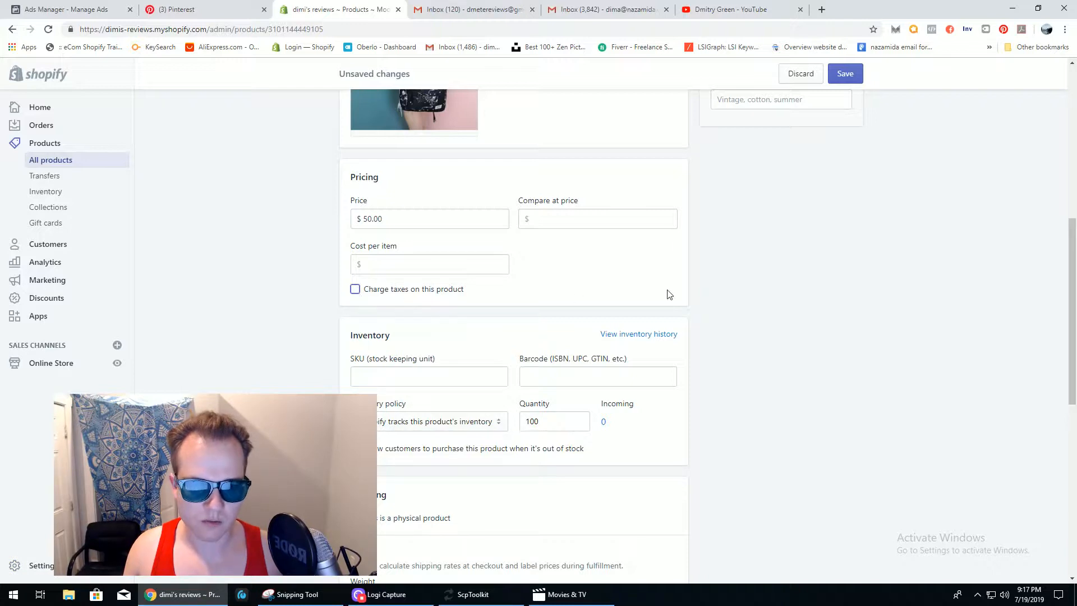
{"action": "left_click_drag", "start_coordinate": [1073, 277], "coordinate": [1073, 316]}
- Turn off Charge taxes and keep inventory tracked by Shopify at 100
{"action": "left_click", "coordinate": [355, 182]}
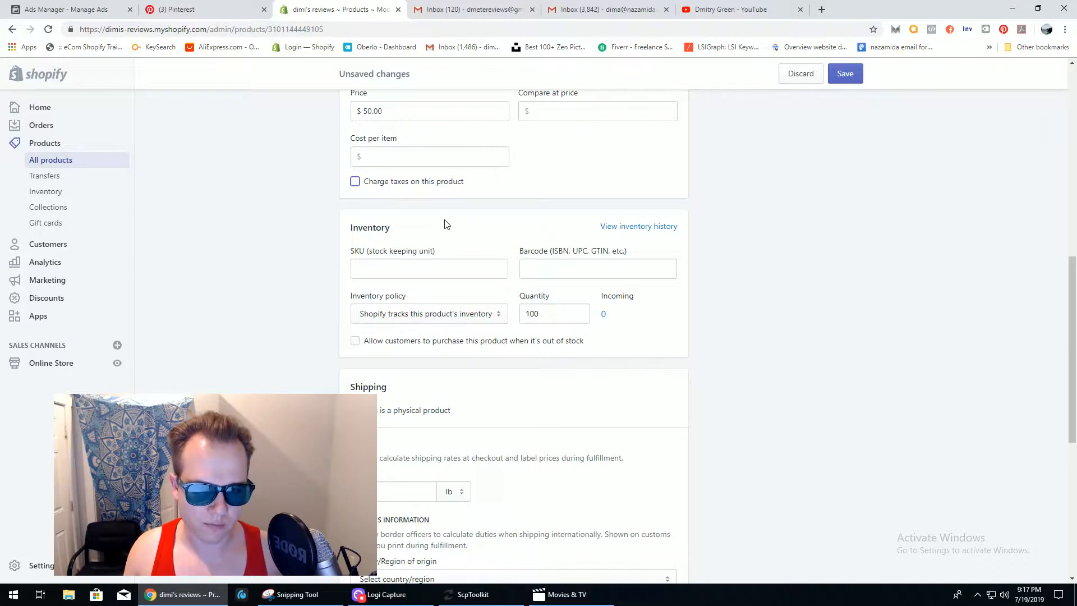
{"action": "scroll", "coordinate": [863, 253], "scroll_direction": "down", "scroll_amount": 1}
{"action": "scroll", "coordinate": [739, 253], "scroll_direction": "down", "scroll_amount": 2}
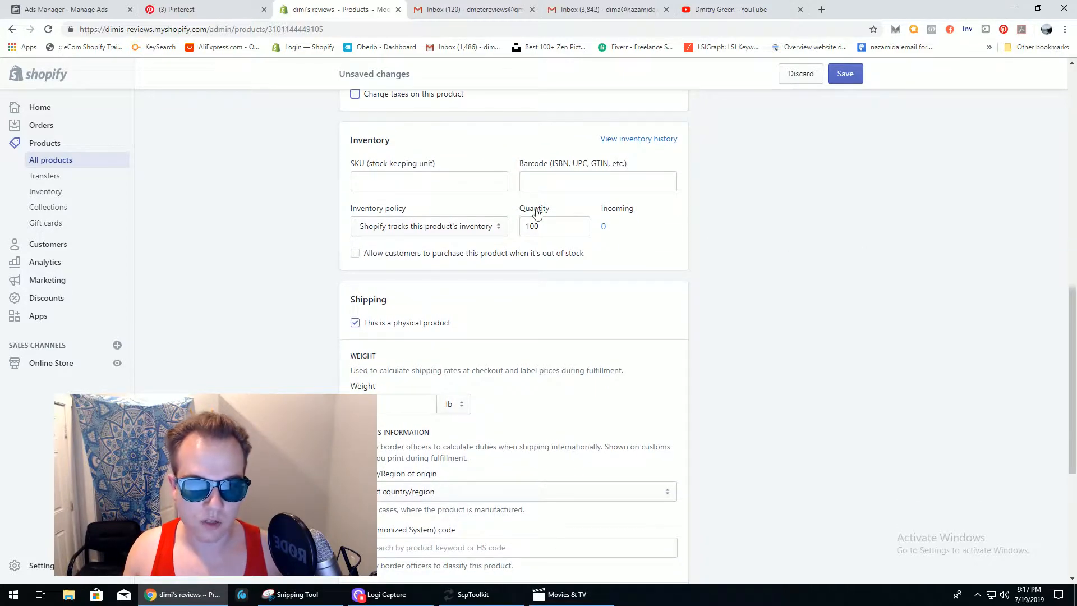
{"action": "left_click", "coordinate": [470, 229]}
{"action": "left_click", "coordinate": [455, 244]}
{"action": "left_click", "coordinate": [456, 228]}
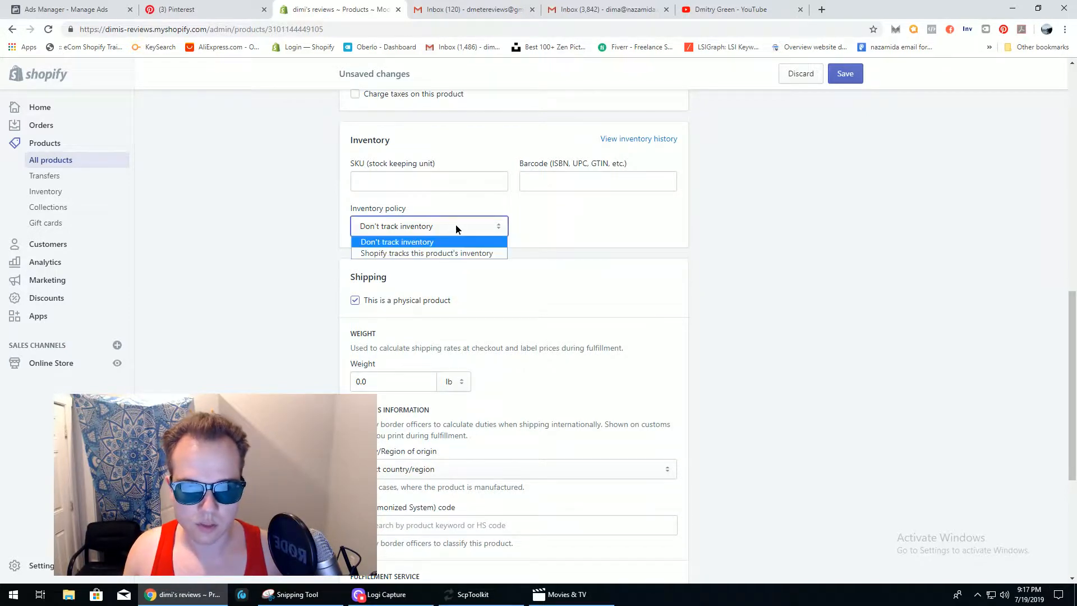
{"action": "left_click", "coordinate": [449, 254]}
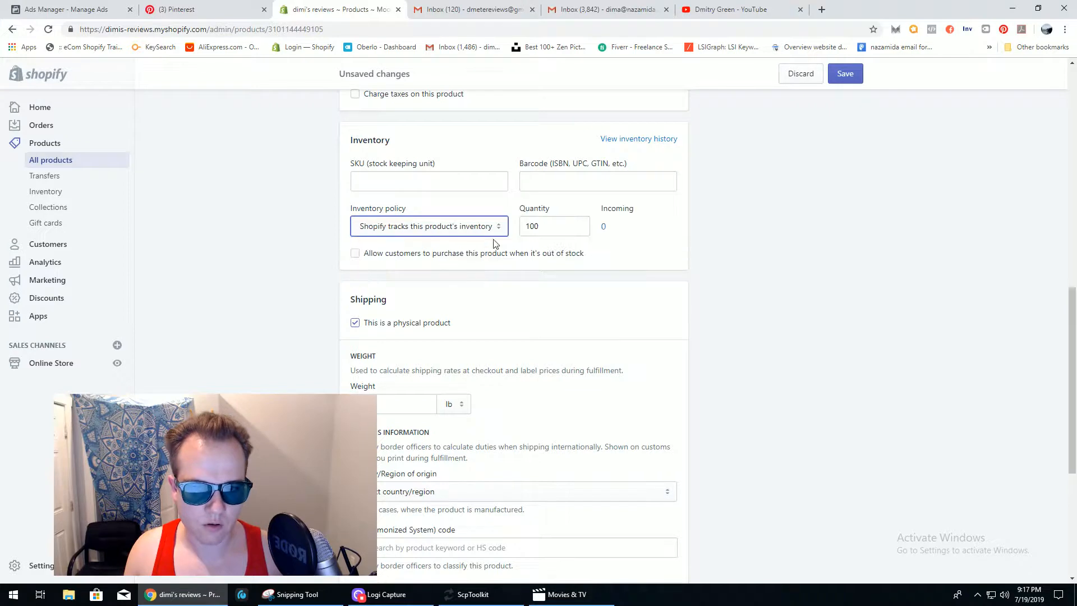
{"action": "left_click", "coordinate": [555, 226]}
{"action": "left_click", "coordinate": [637, 247]}
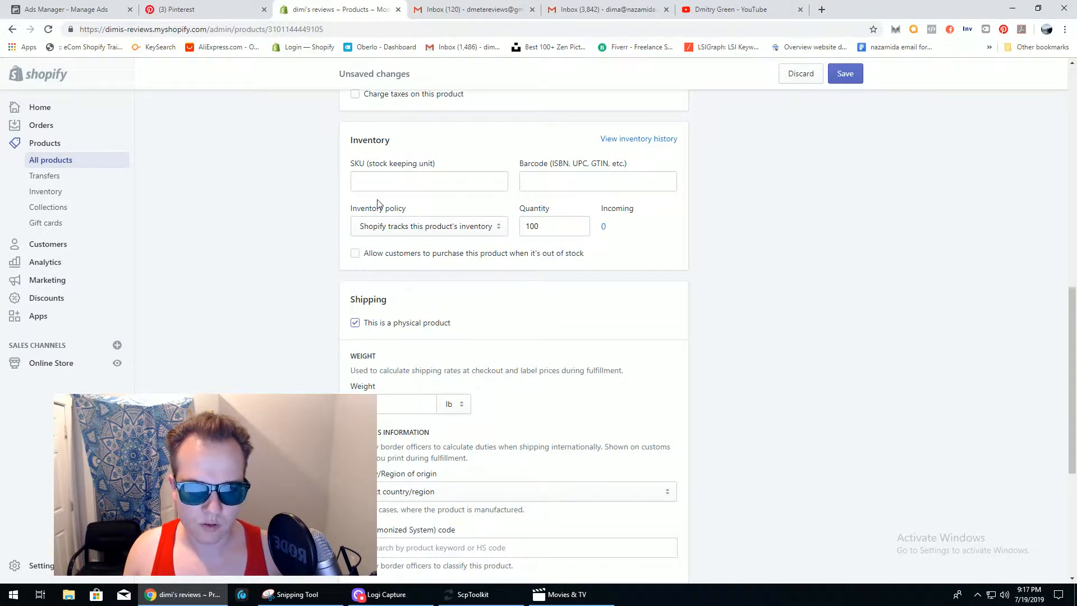
- Visit the SKU and Barcode fields, leaving out-of-stock purchasing disallowed
{"action": "left_click", "coordinate": [424, 182]}
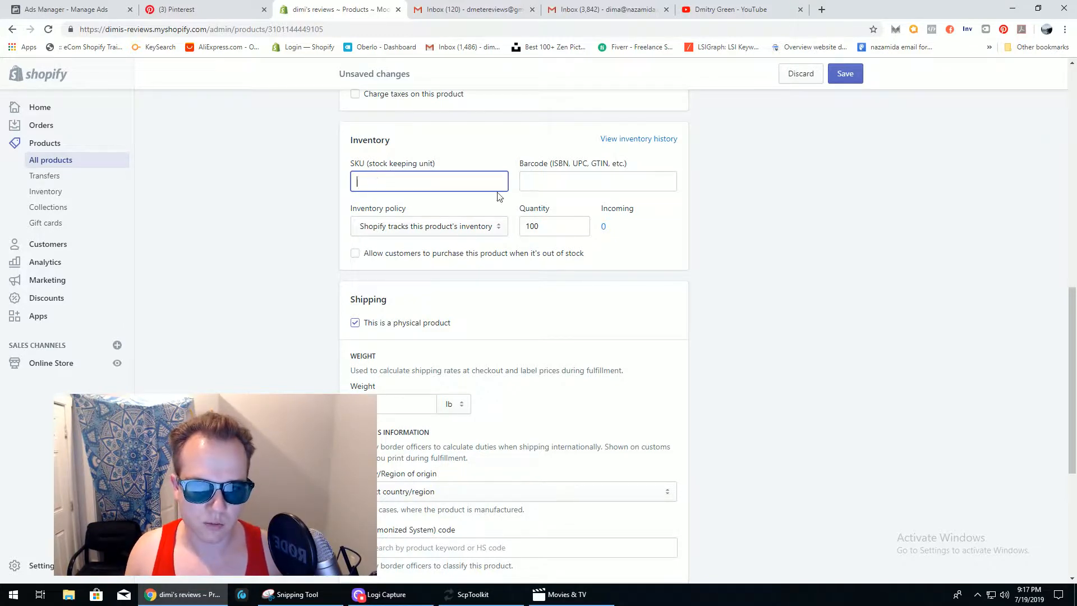
{"action": "left_click", "coordinate": [541, 182]}
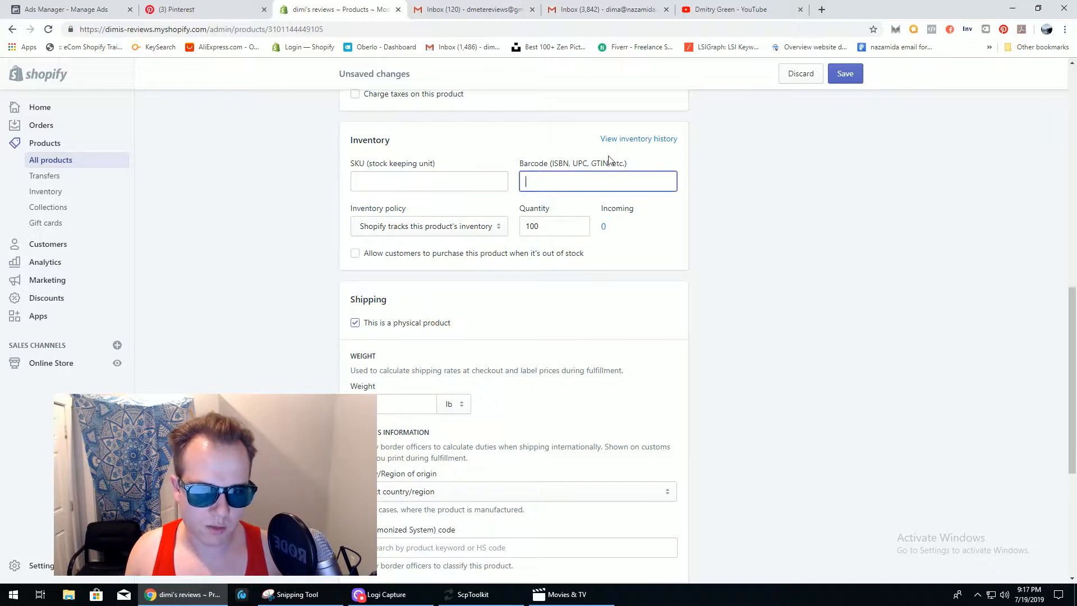
{"action": "left_click", "coordinate": [356, 256]}
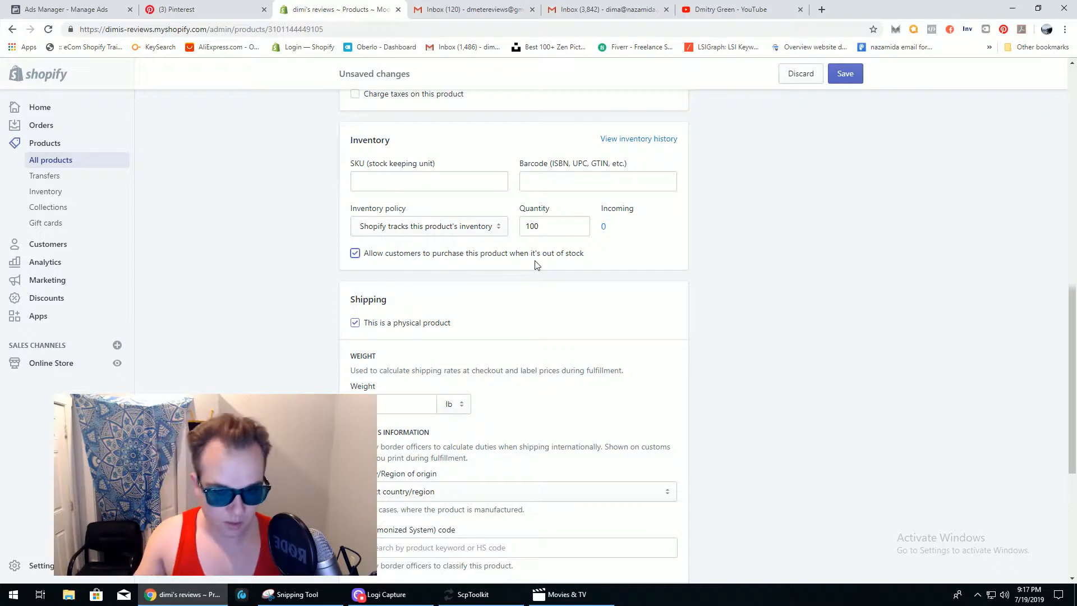
{"action": "left_click", "coordinate": [355, 254]}
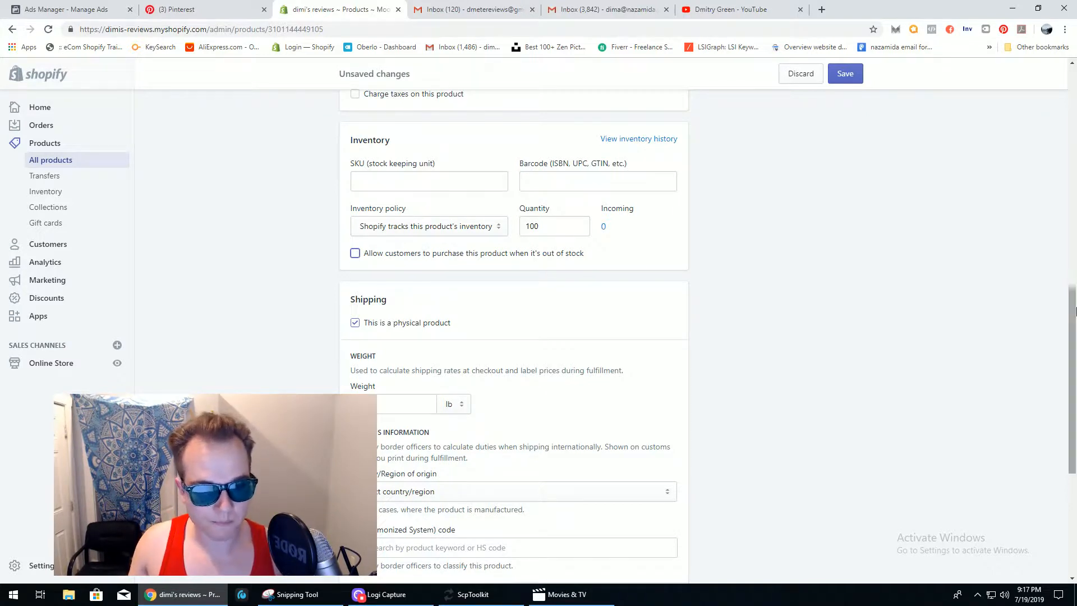
{"action": "left_click_drag", "start_coordinate": [1073, 311], "coordinate": [1074, 366]}
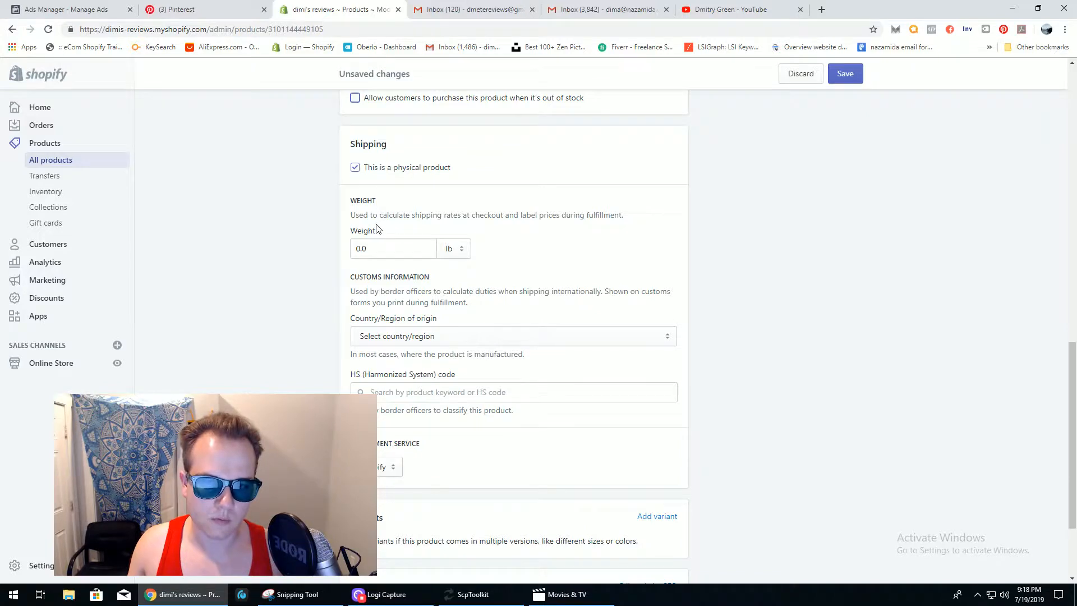
{"action": "left_click", "coordinate": [380, 248]}
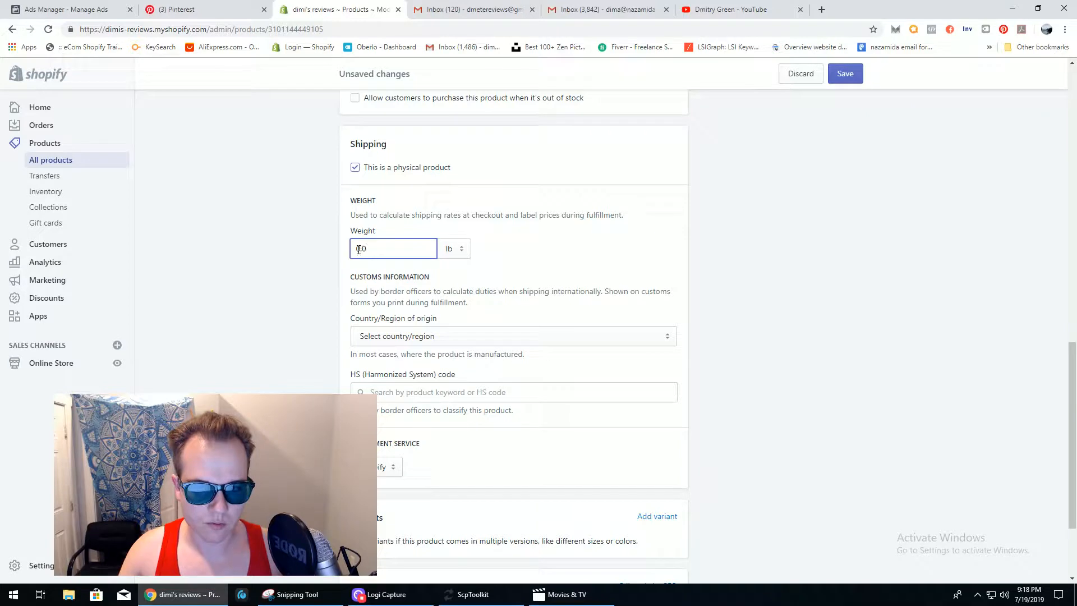
{"action": "double_click", "coordinate": [374, 250]}
{"action": "left_click", "coordinate": [493, 254]}
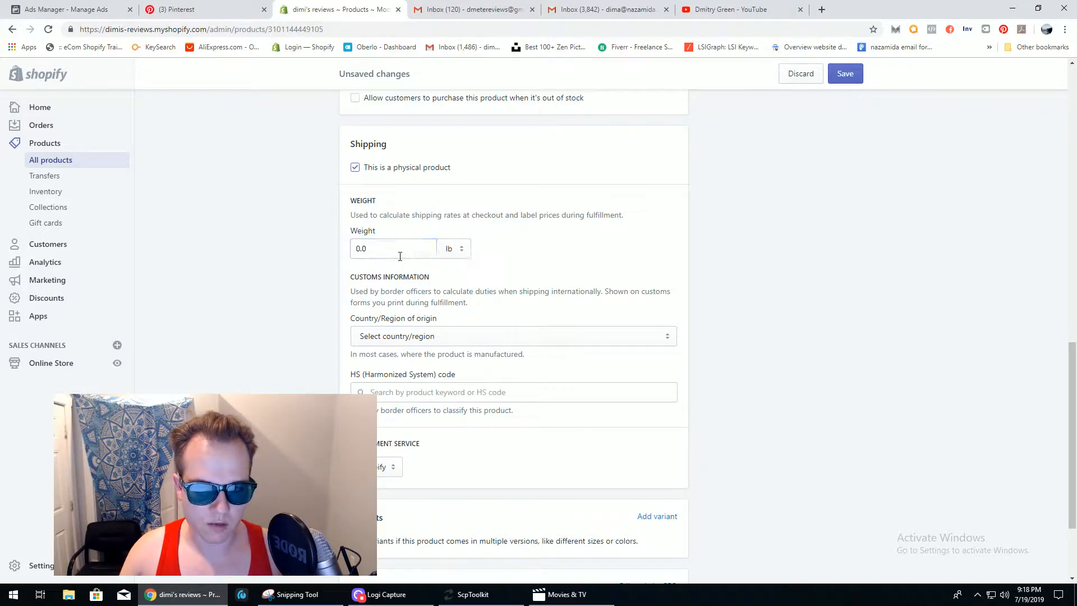
{"action": "left_click", "coordinate": [463, 252]}
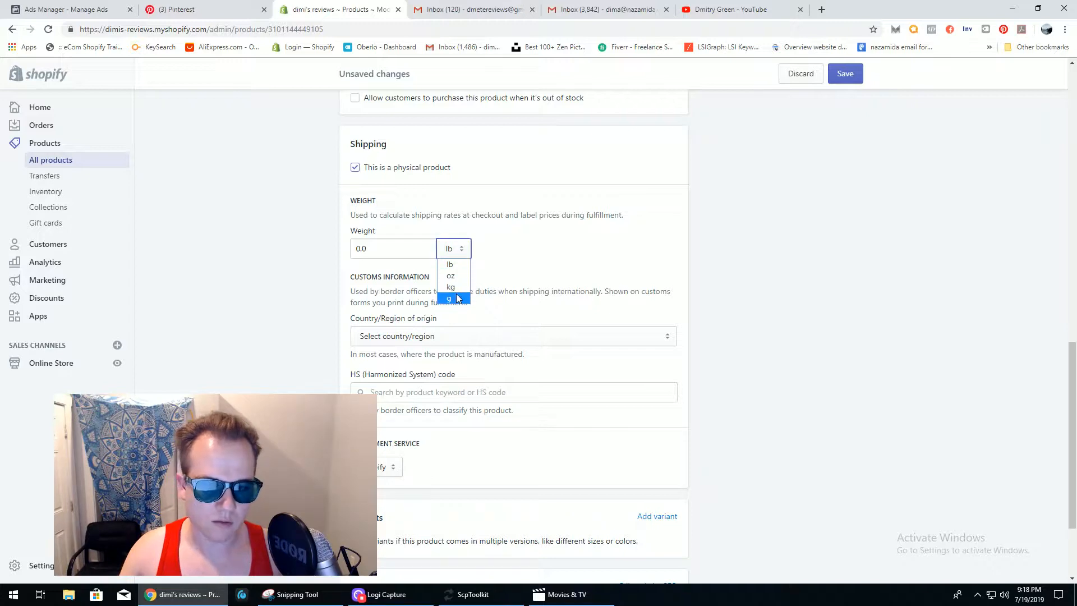
{"action": "left_click", "coordinate": [495, 264]}
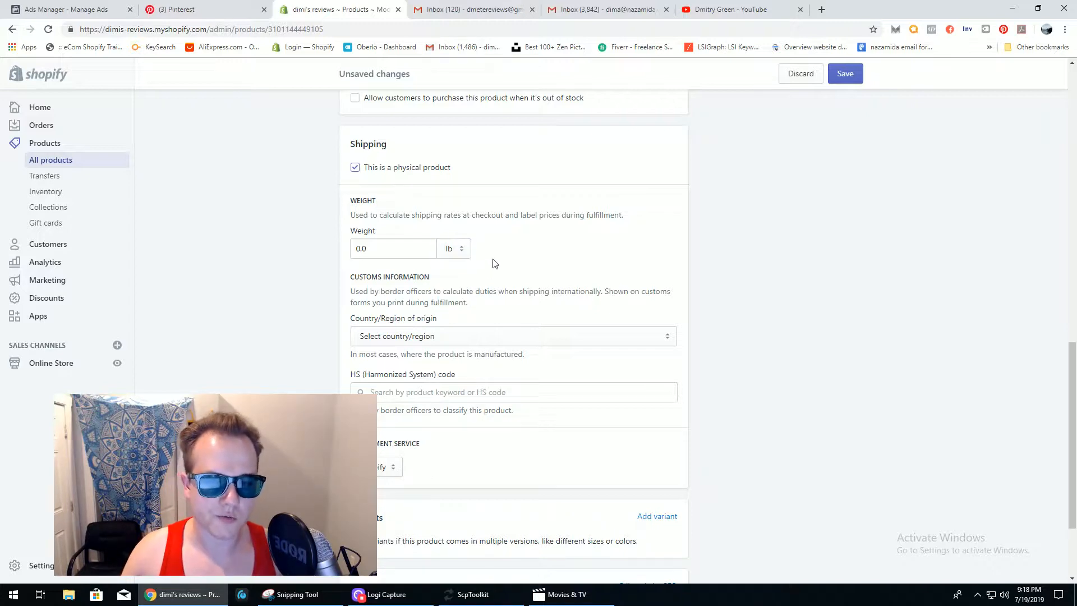
{"action": "scroll", "coordinate": [1009, 348], "scroll_direction": "down", "scroll_amount": 2}
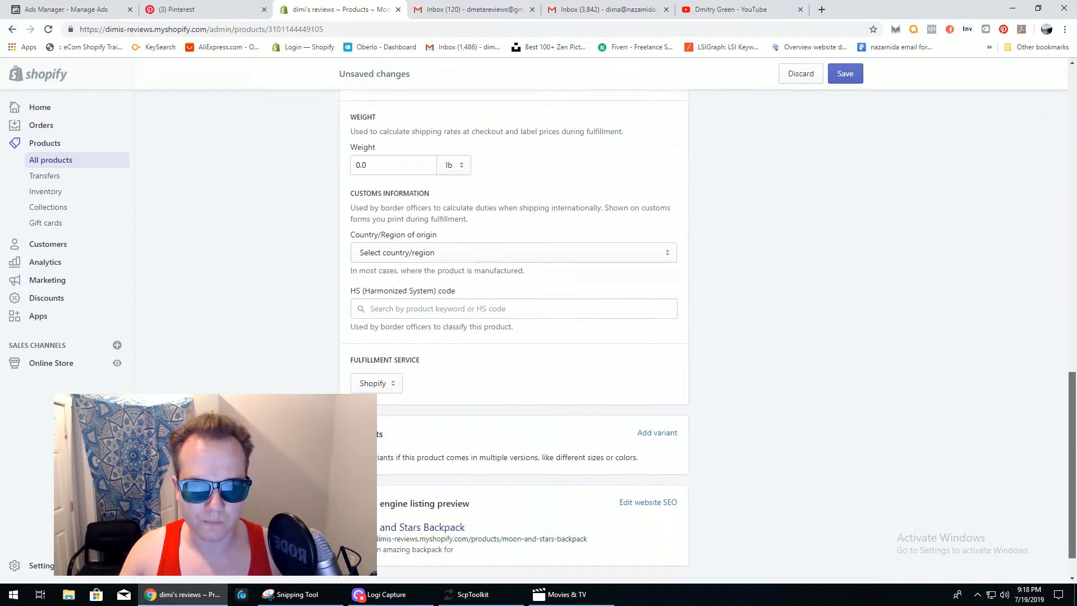
{"action": "left_click", "coordinate": [548, 255]}
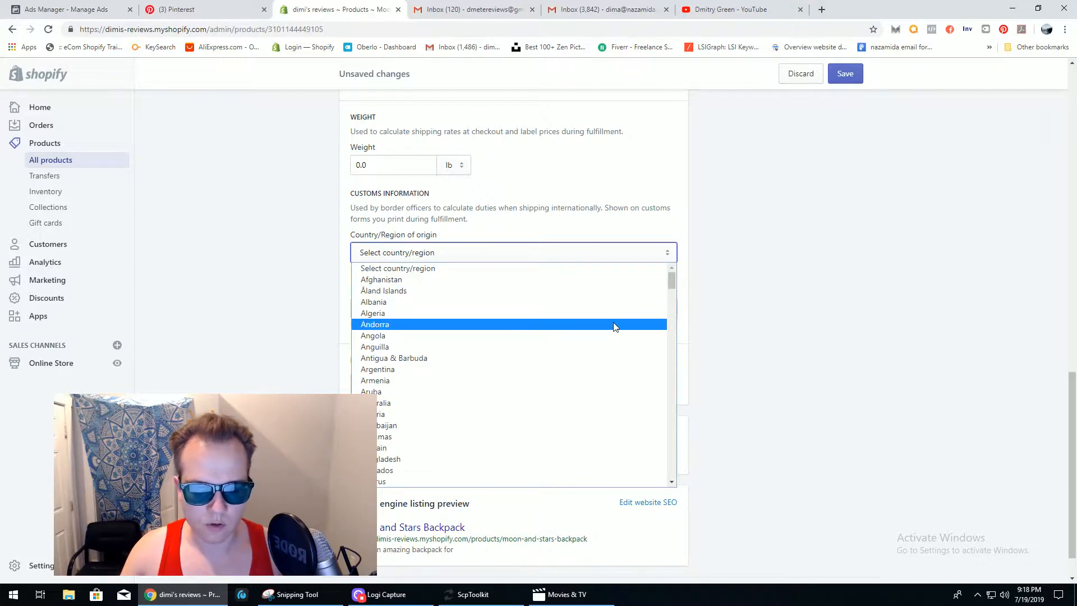
{"action": "left_click", "coordinate": [631, 223]}
{"action": "scroll", "coordinate": [1018, 451], "scroll_direction": "down", "scroll_amount": 1}
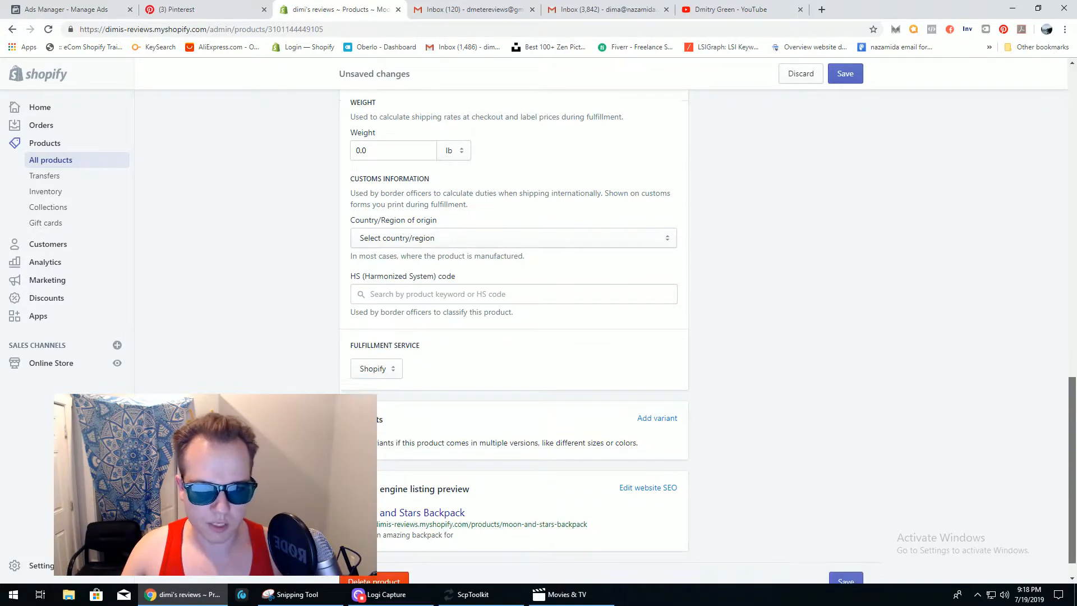
{"action": "scroll", "coordinate": [862, 324], "scroll_direction": "down", "scroll_amount": 2}
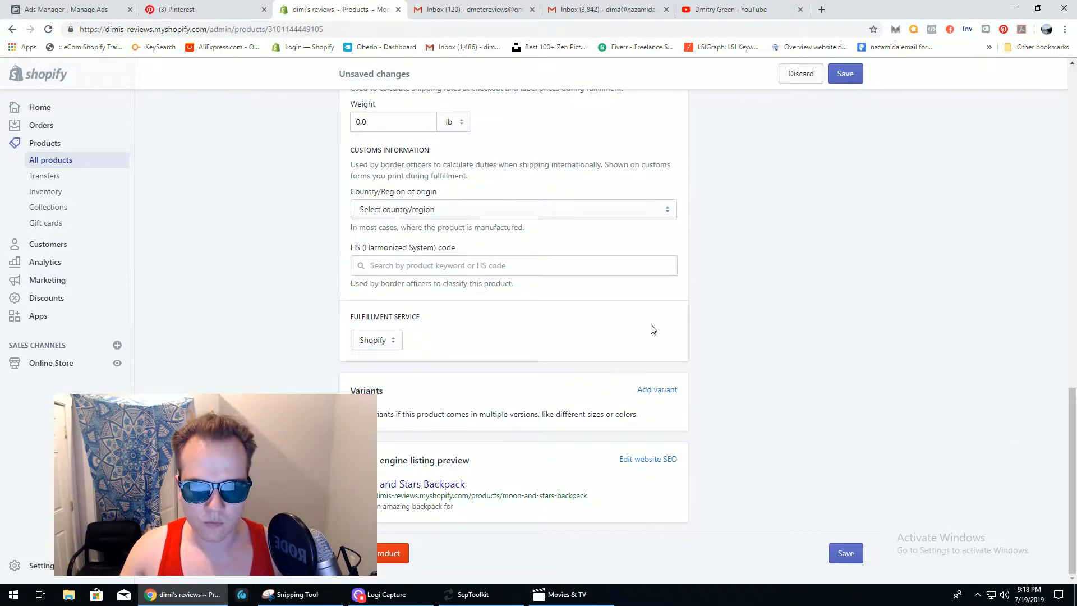
{"action": "left_click", "coordinate": [452, 264]}
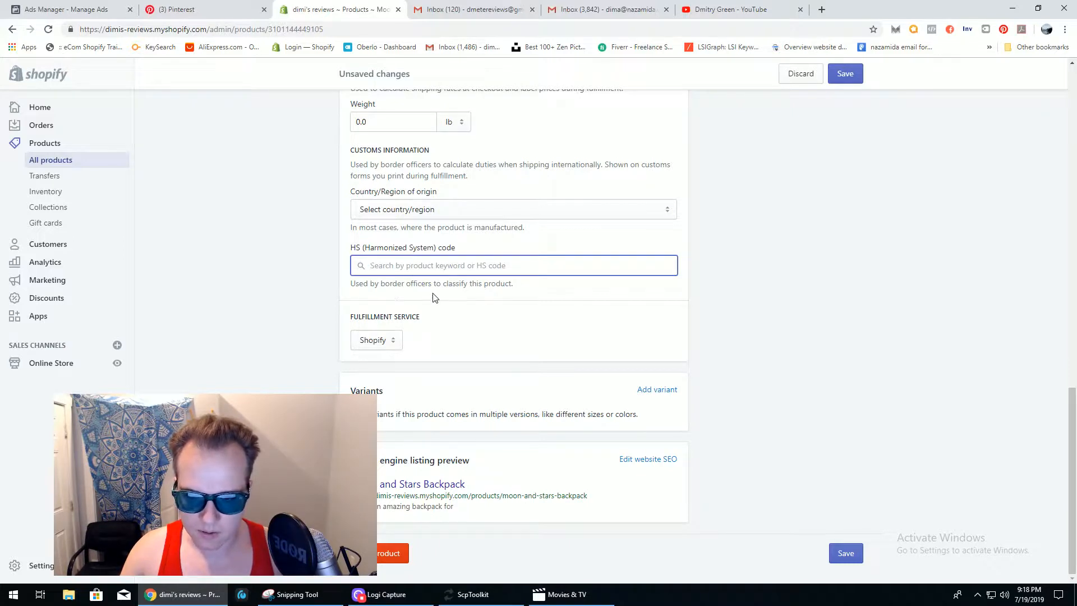
{"action": "left_click", "coordinate": [379, 344]}
{"action": "left_click", "coordinate": [378, 358]}
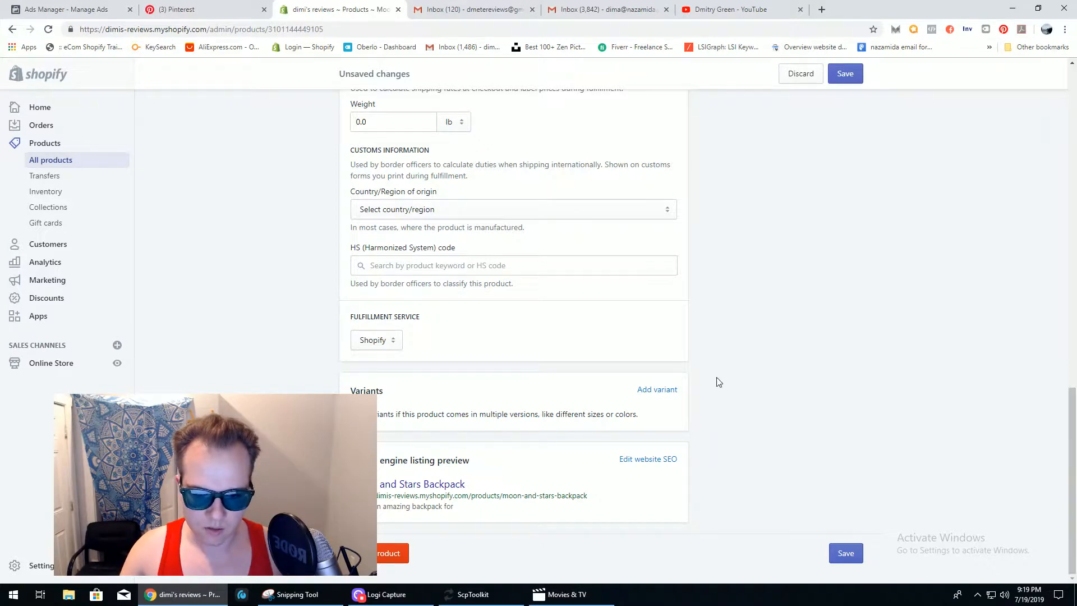
{"action": "left_click_drag", "start_coordinate": [1073, 414], "coordinate": [1073, 137]}
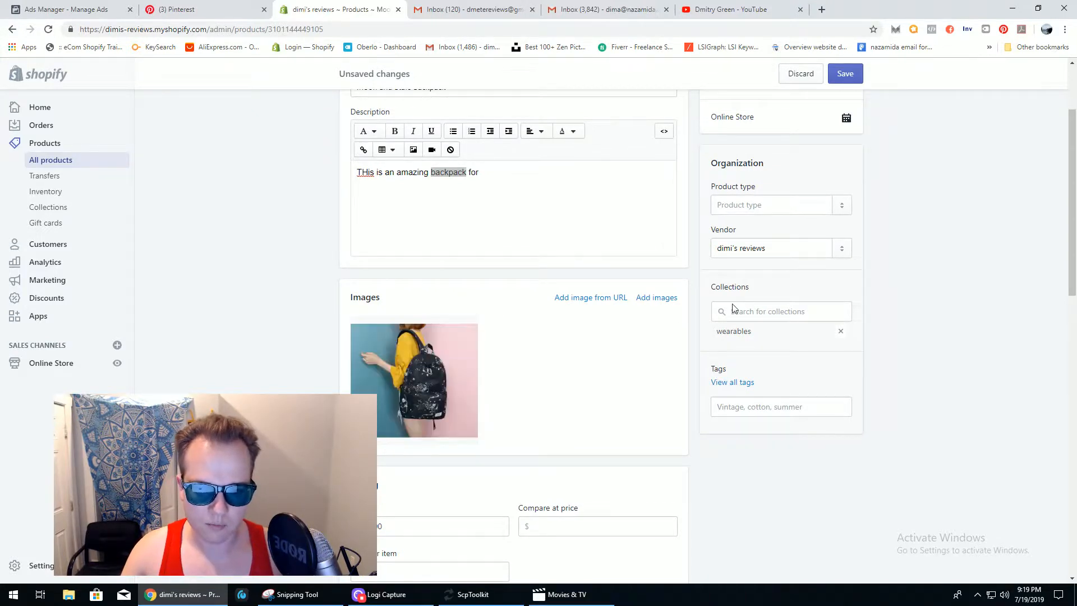
{"action": "left_click_drag", "start_coordinate": [1072, 265], "coordinate": [1072, 548]}
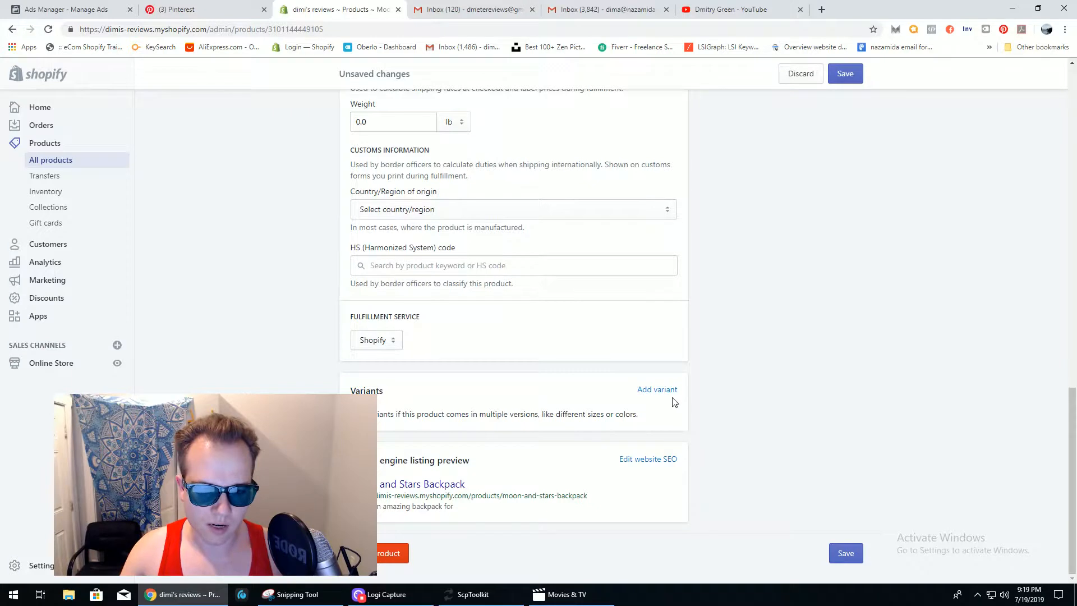
- Add backpack variants with a second option valued red and Size value 65cm
{"action": "left_click", "coordinate": [655, 391]}
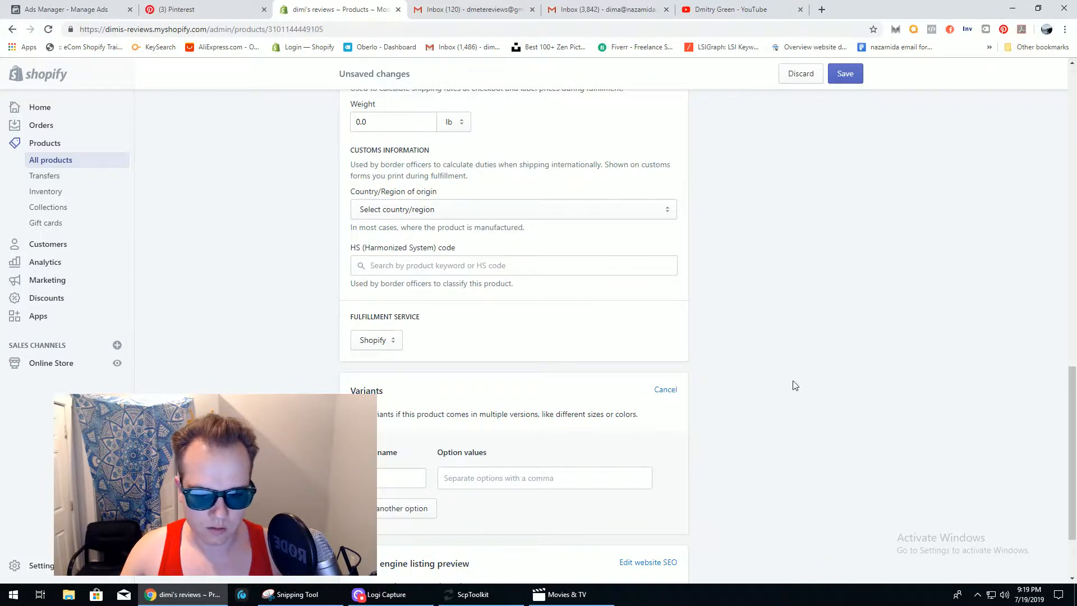
{"action": "left_click_drag", "start_coordinate": [1072, 471], "coordinate": [1071, 499]}
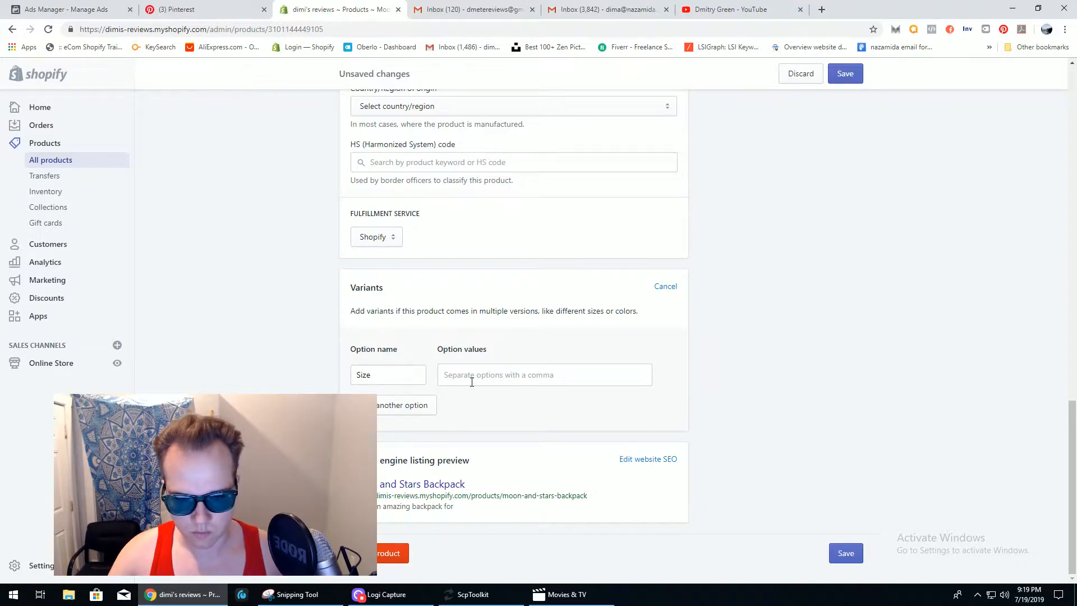
{"action": "left_click", "coordinate": [402, 405]}
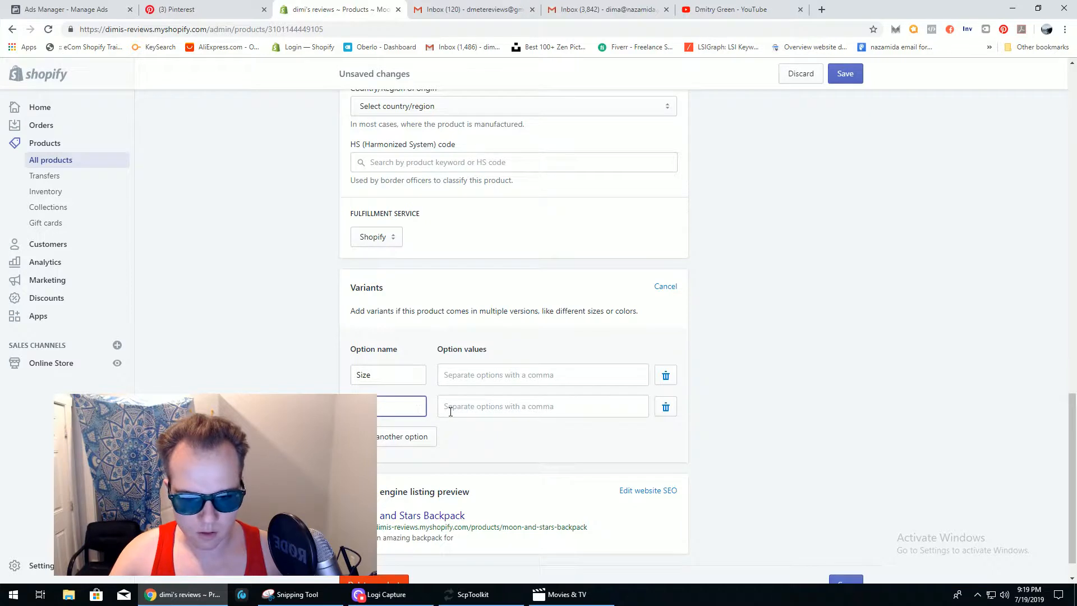
{"action": "left_click", "coordinate": [461, 377]}
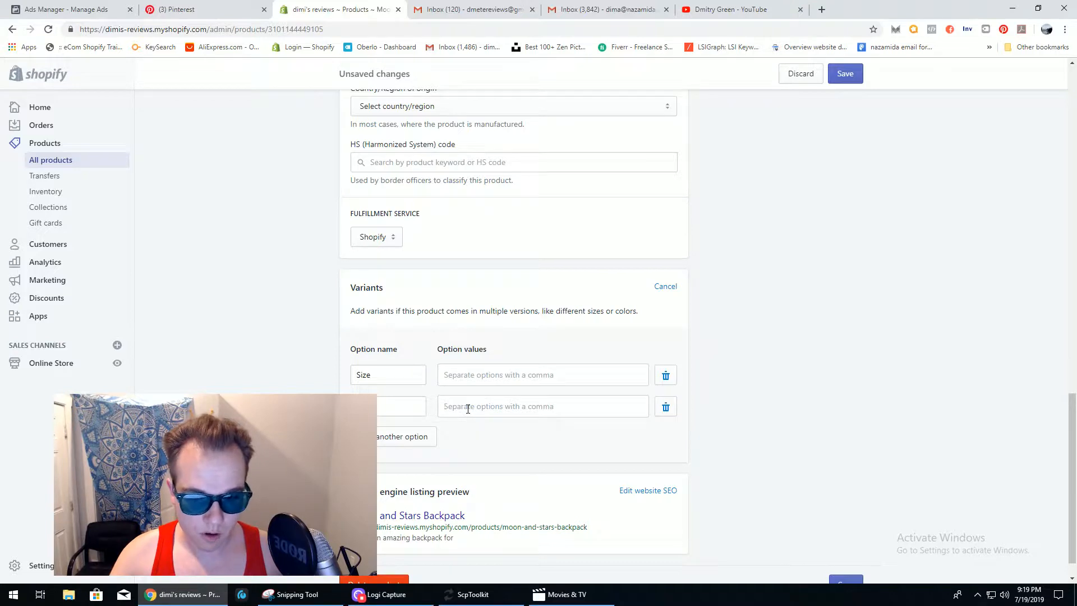
{"action": "type", "text": "red"}
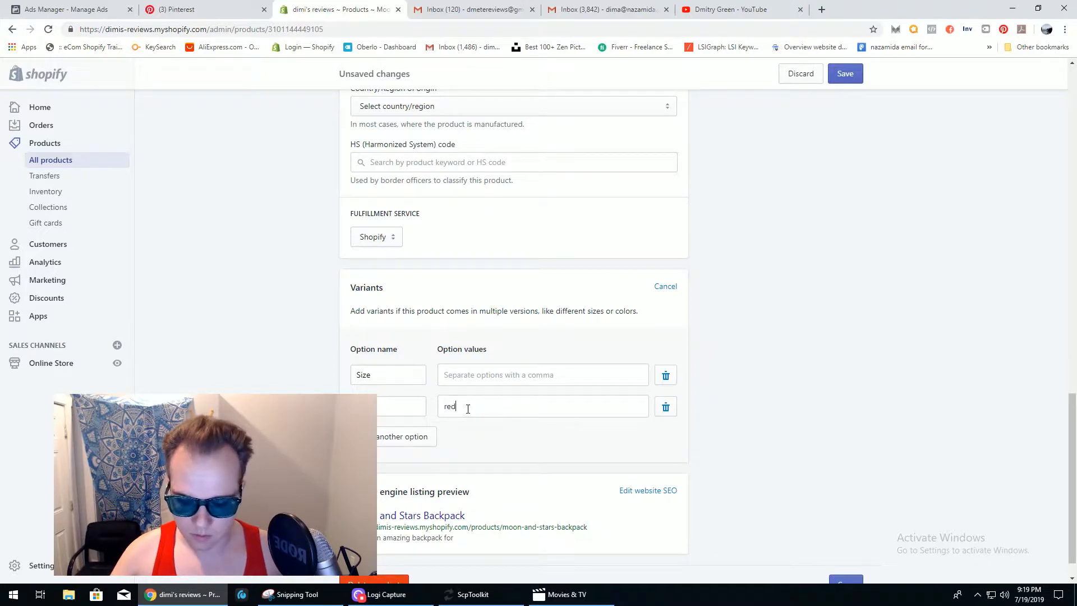
{"action": "key", "text": "Return"}
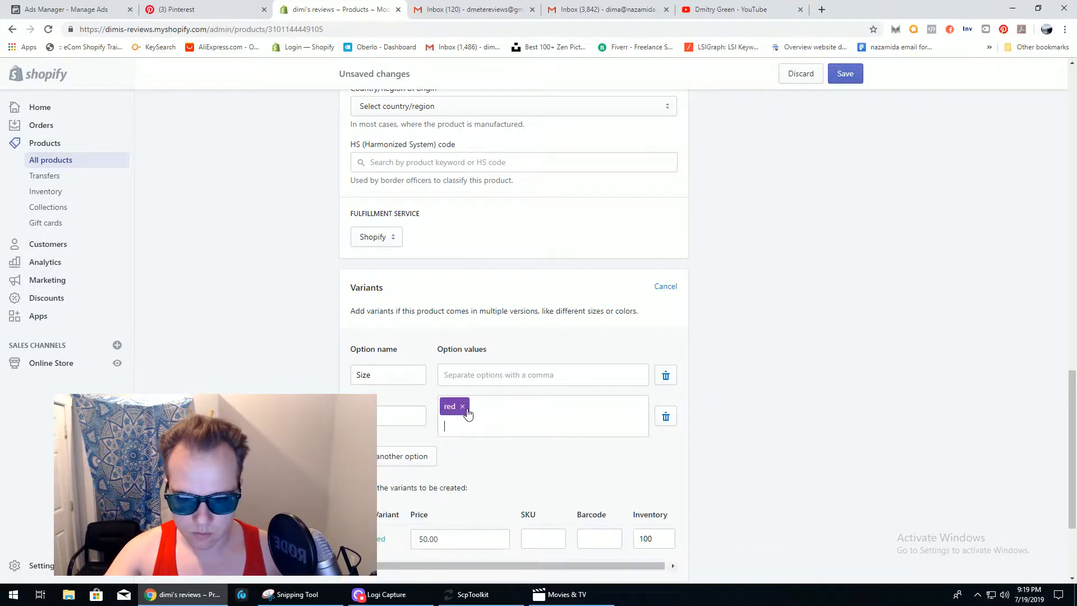
{"action": "left_click", "coordinate": [484, 383]}
{"action": "type", "text": "65"}
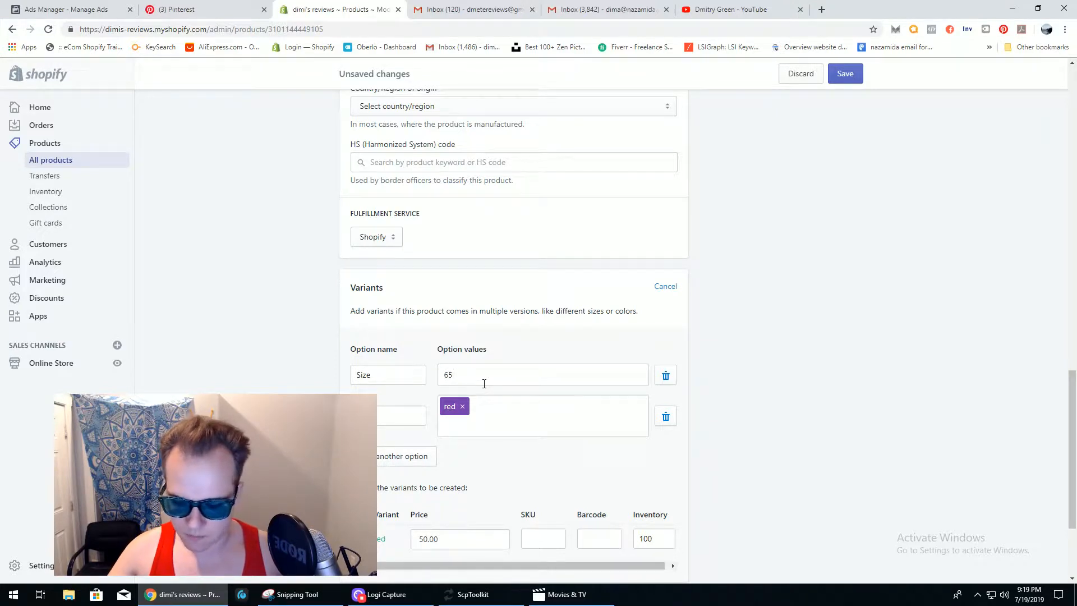
{"action": "type", "text": "cm"}
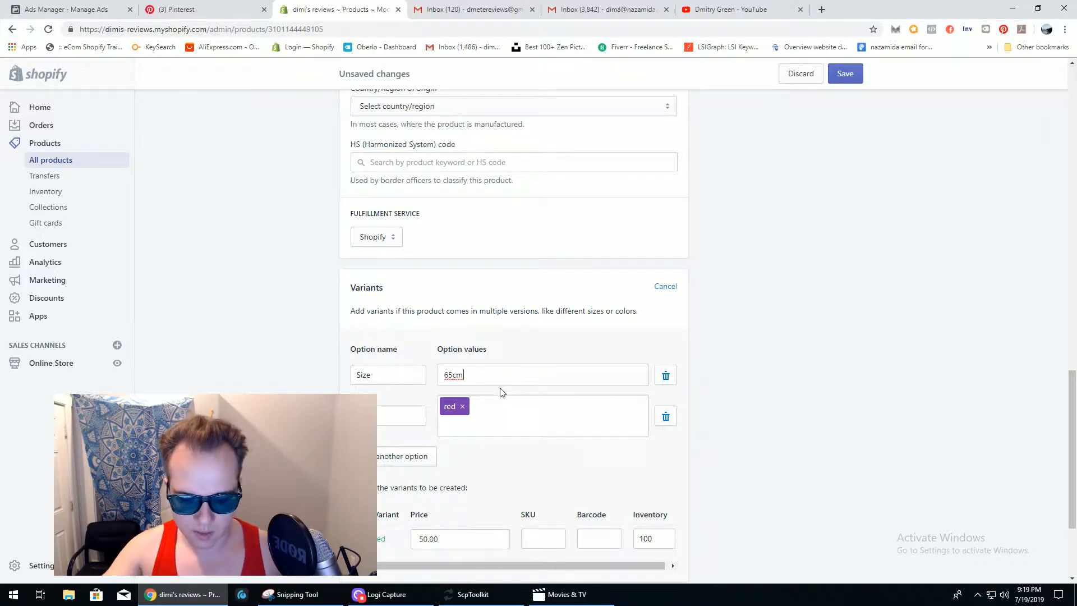
{"action": "key", "text": "Return"}
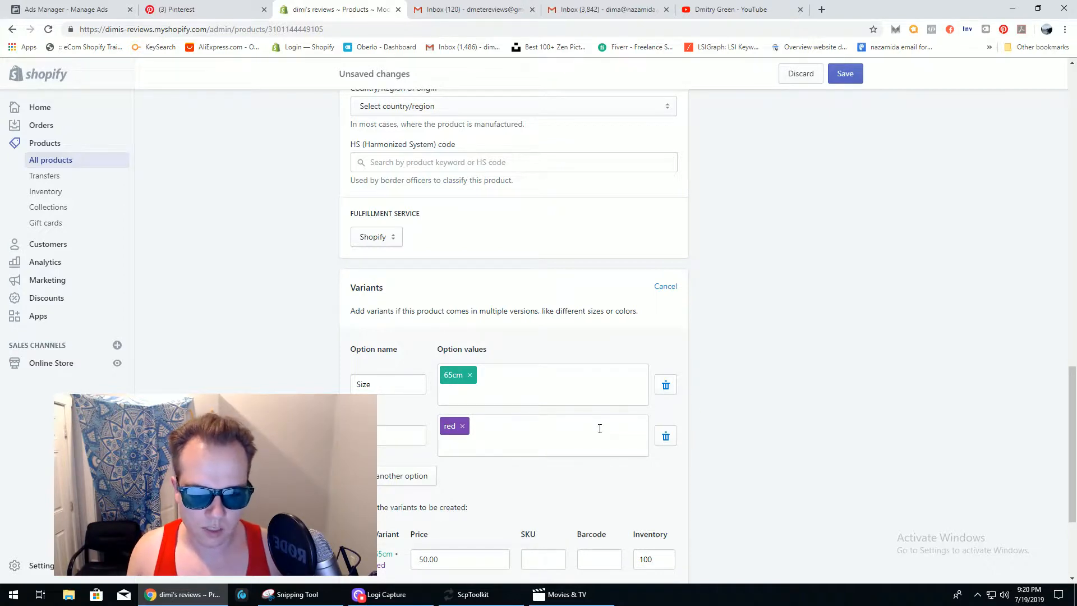
{"action": "scroll", "coordinate": [1028, 422], "scroll_direction": "down", "scroll_amount": 2}
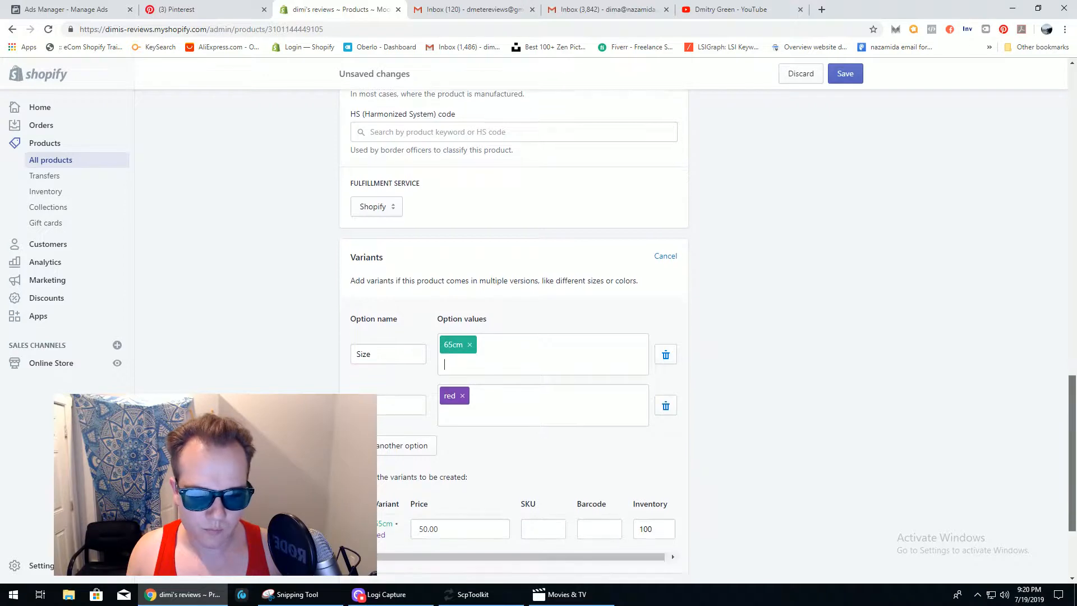
- Check the 65cm / red variant's $50.00 price, SKU and inventory 100, then save the product
{"action": "left_click_drag", "start_coordinate": [1071, 461], "coordinate": [1072, 469]}
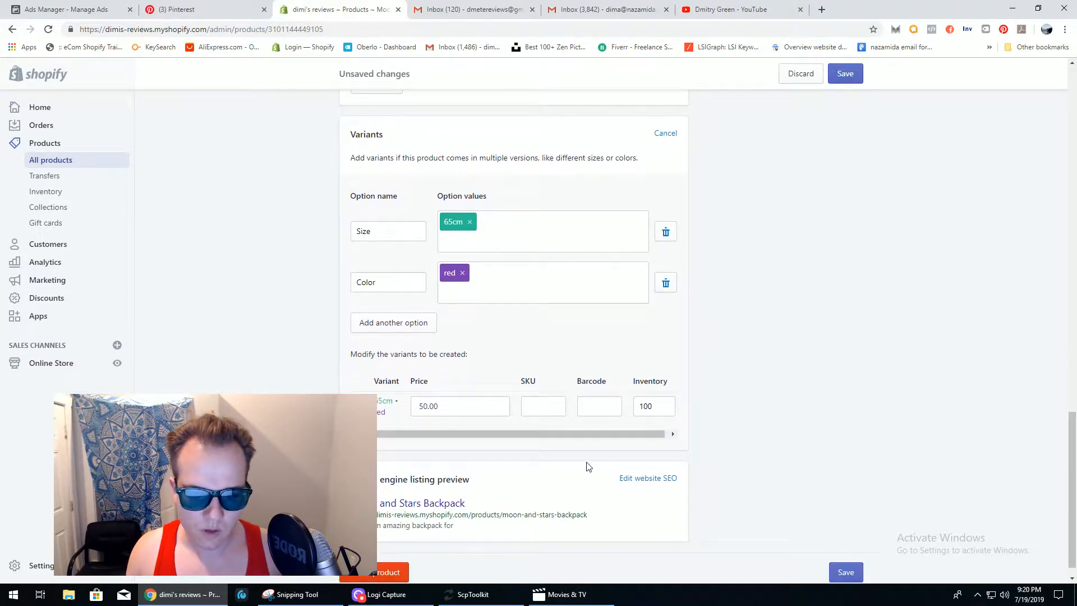
{"action": "left_click", "coordinate": [447, 406]}
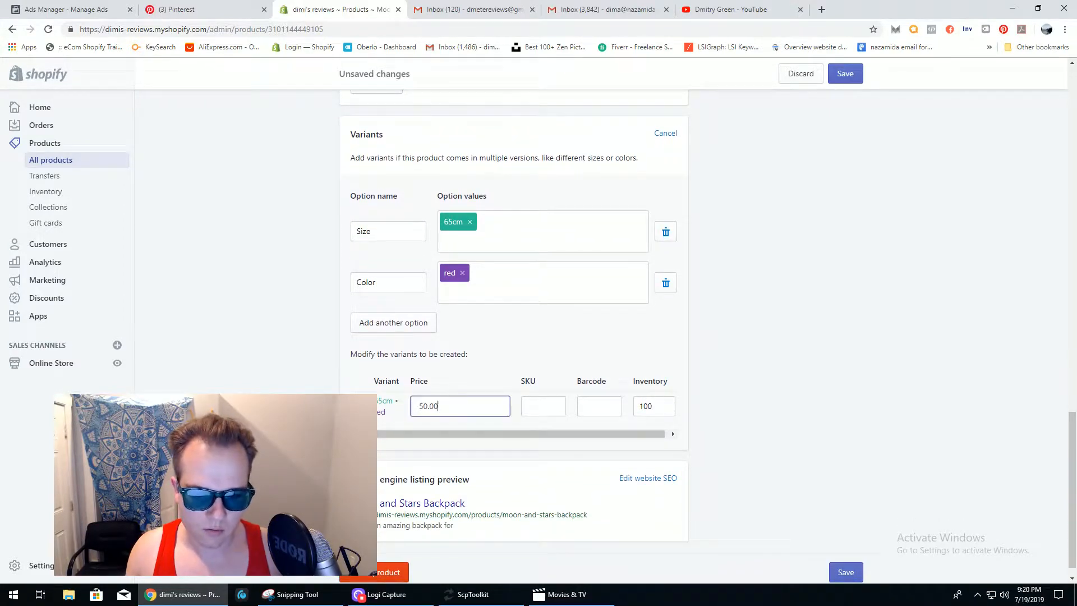
{"action": "mouse_move", "coordinate": [445, 434]}
{"action": "left_mouse_down"}
{"action": "mouse_move", "coordinate": [461, 438]}
{"action": "mouse_move", "coordinate": [431, 432]}
{"action": "left_mouse_up"}
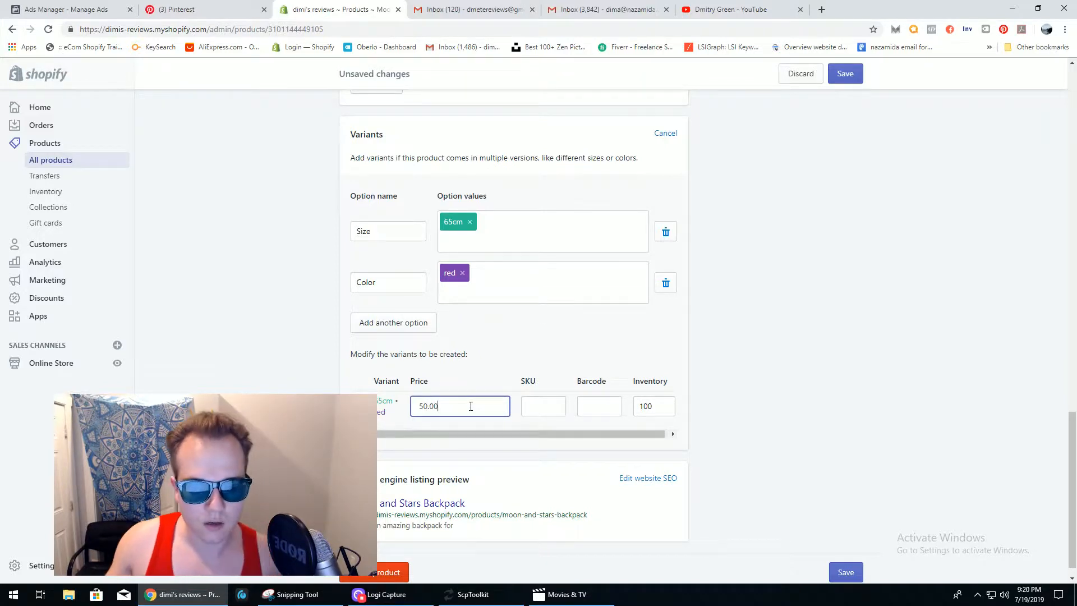
{"action": "left_click", "coordinate": [536, 407]}
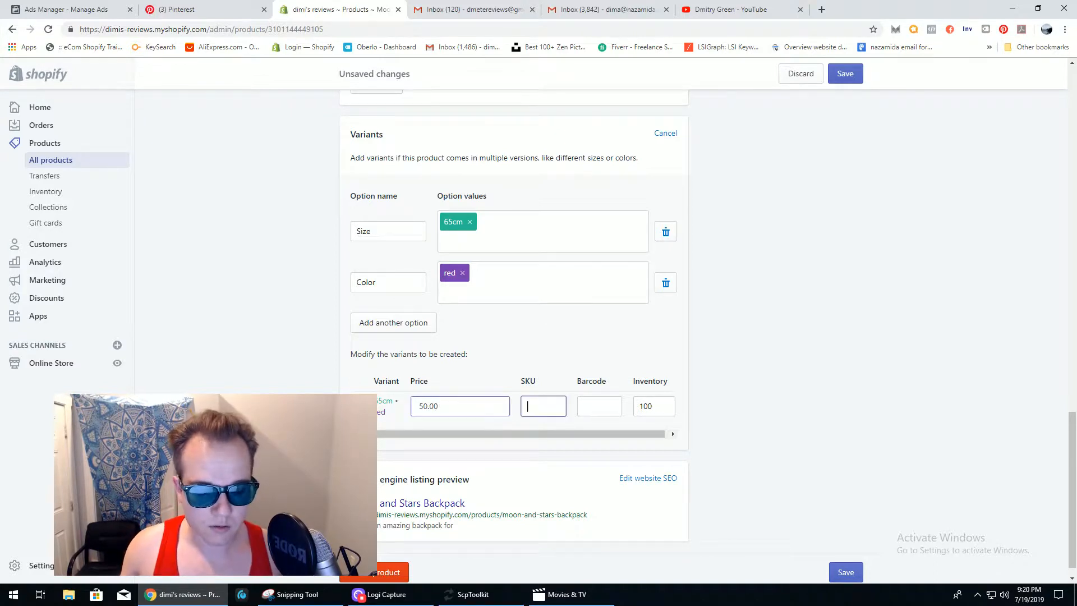
{"action": "left_click", "coordinate": [585, 407]}
{"action": "left_click", "coordinate": [542, 406]}
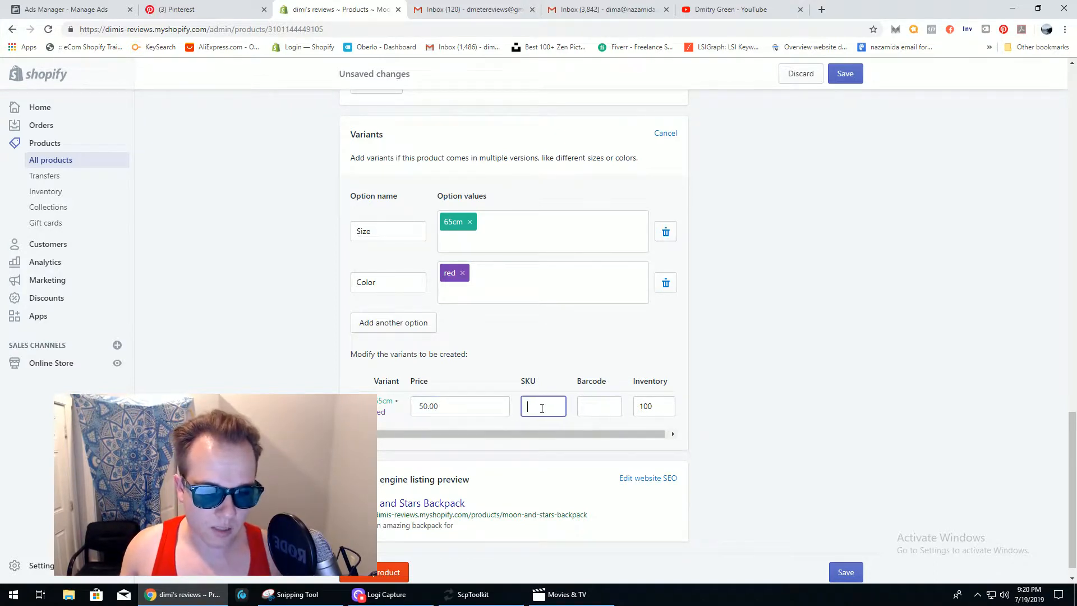
{"action": "left_click", "coordinate": [656, 406]}
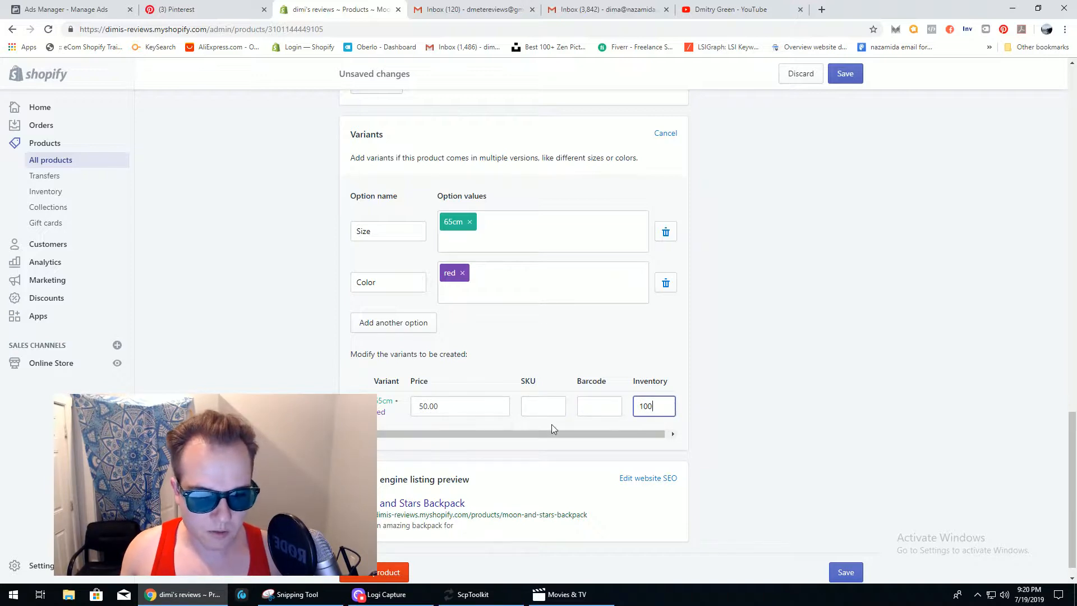
{"action": "left_click", "coordinate": [711, 384]}
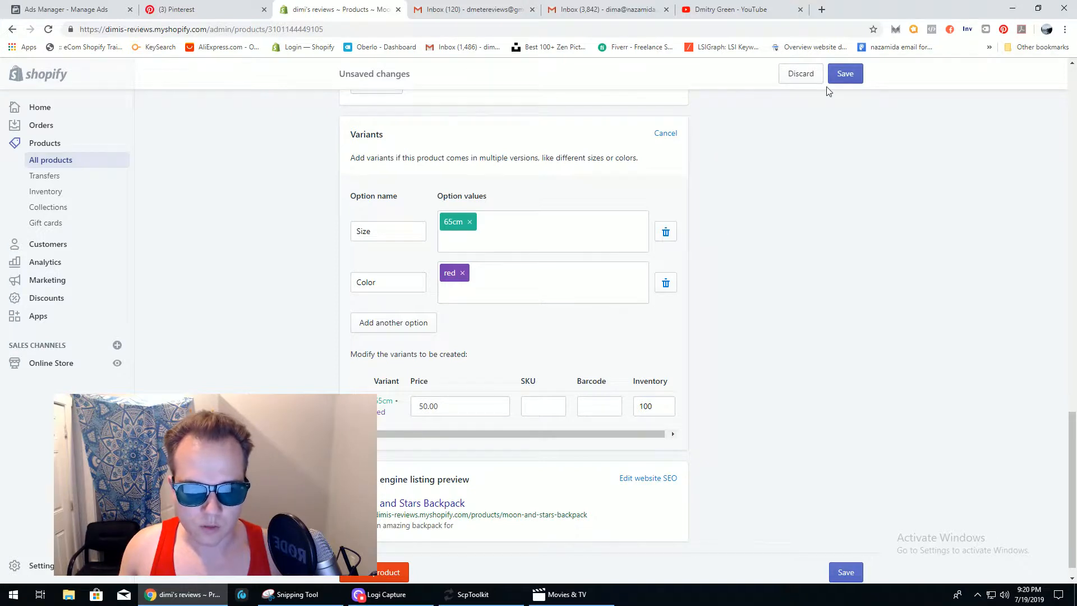
{"action": "left_click", "coordinate": [846, 75]}
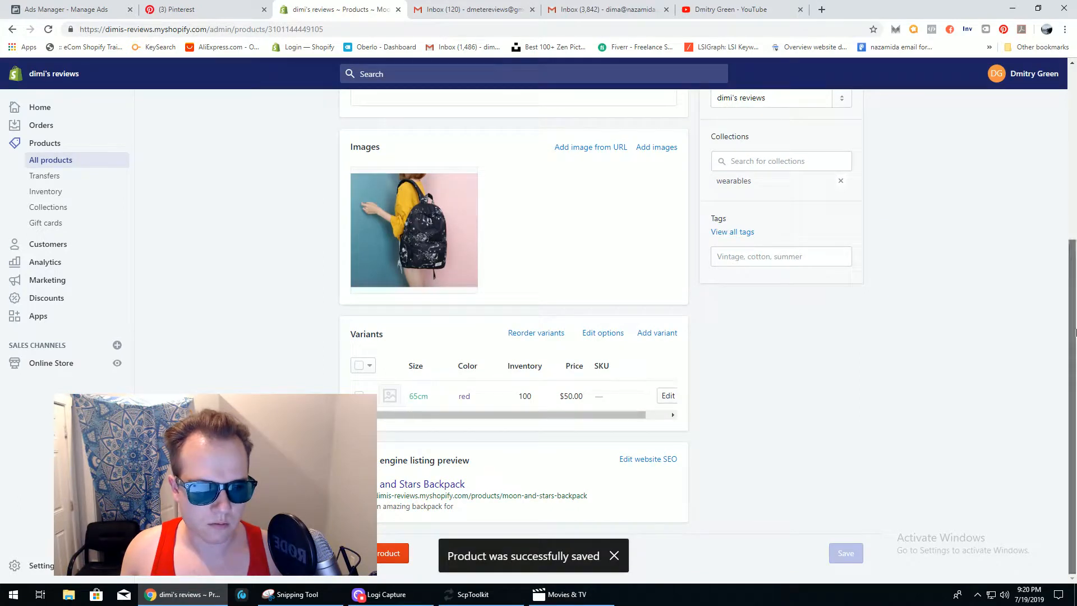
{"action": "mouse_move", "coordinate": [1074, 337]}
{"action": "left_mouse_down"}
{"action": "mouse_move", "coordinate": [1073, 296]}
{"action": "mouse_move", "coordinate": [1068, 352]}
{"action": "left_mouse_up"}
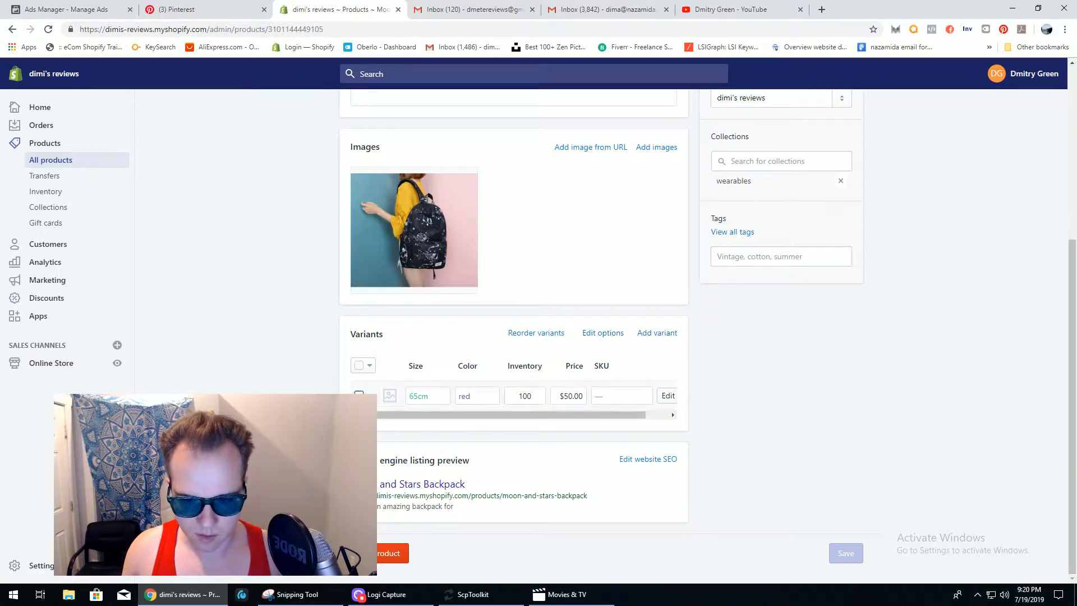
{"action": "left_click", "coordinate": [359, 396]}
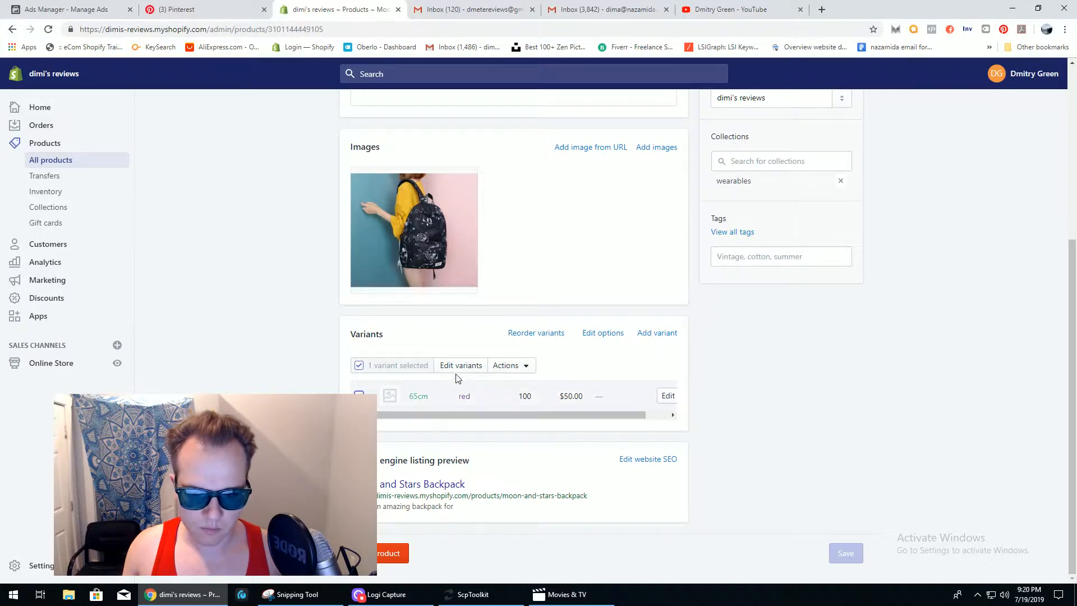
{"action": "left_click", "coordinate": [526, 367]}
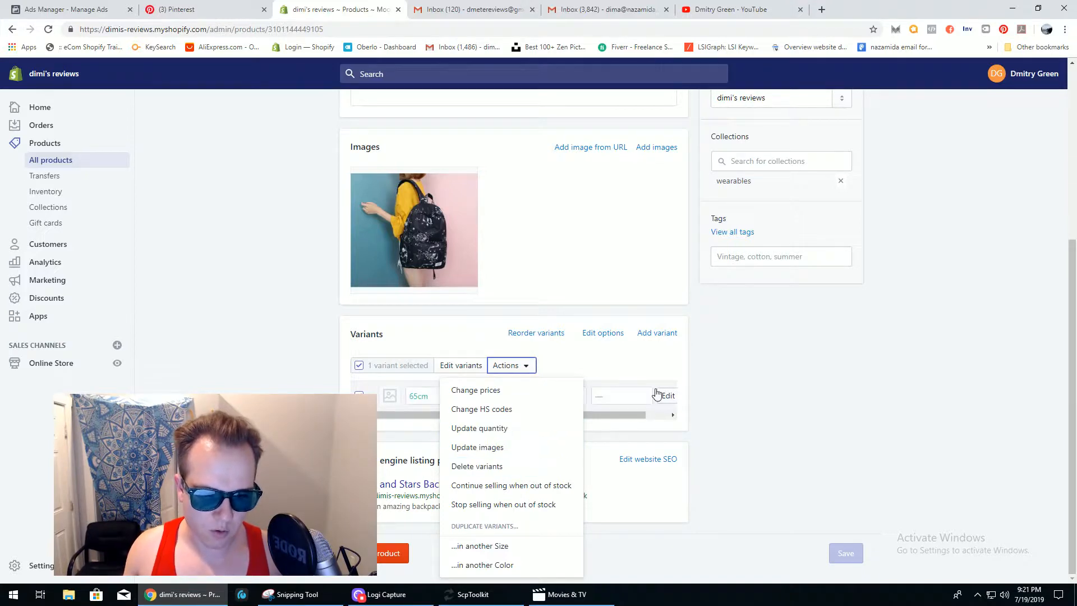
{"action": "left_click", "coordinate": [691, 361]}
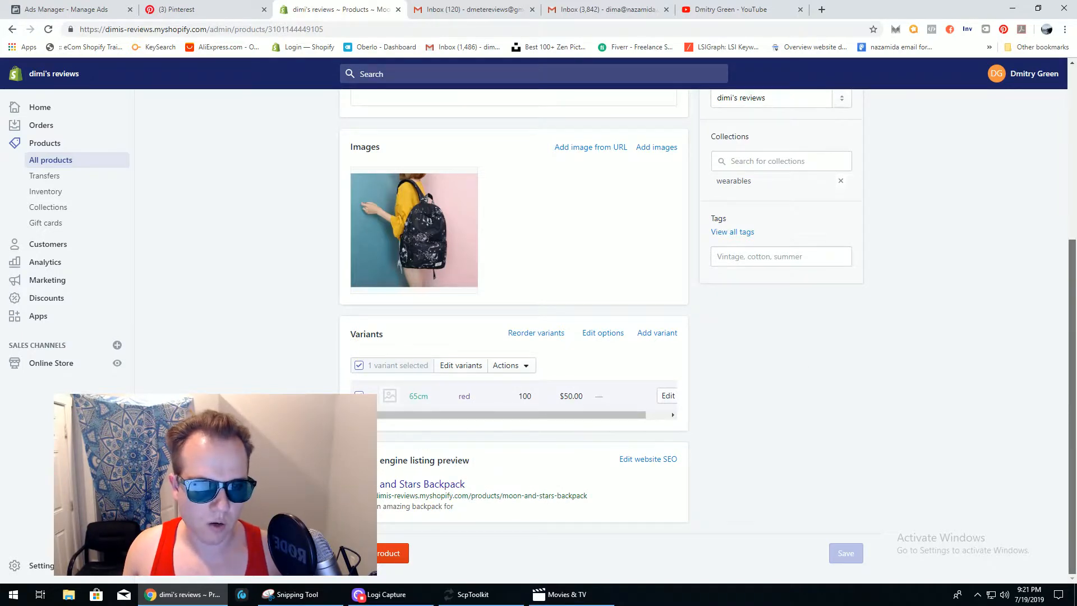
{"action": "scroll", "coordinate": [513, 309], "scroll_direction": "up", "scroll_amount": 1}
{"action": "scroll", "coordinate": [513, 309], "scroll_direction": "down", "scroll_amount": 1}
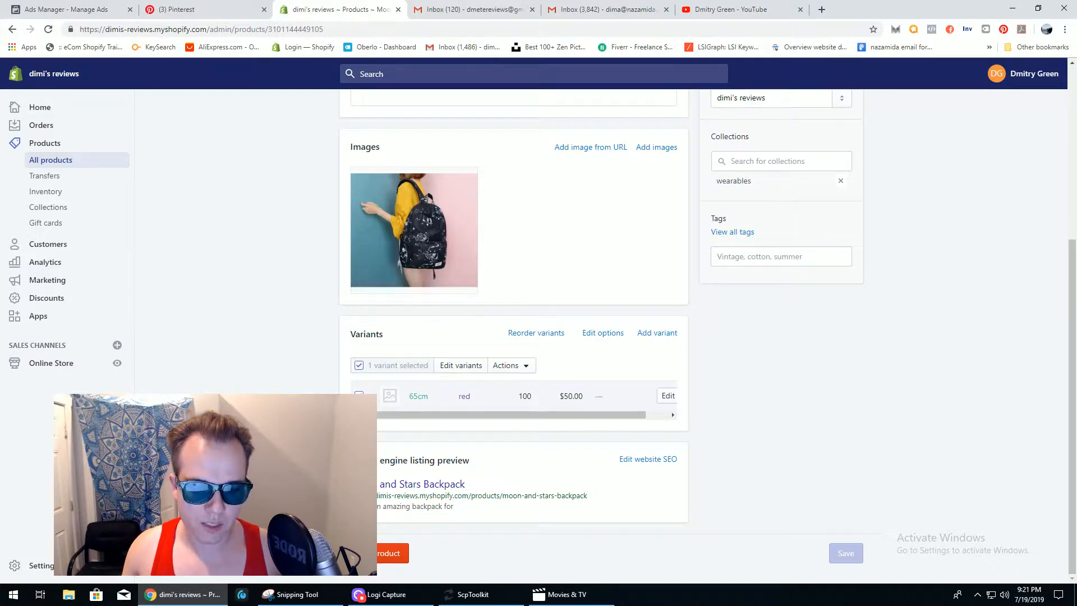
- Expand the backpack's search engine listing and inspect its URL handle moon-and-stars-backpack
{"action": "left_click", "coordinate": [638, 460]}
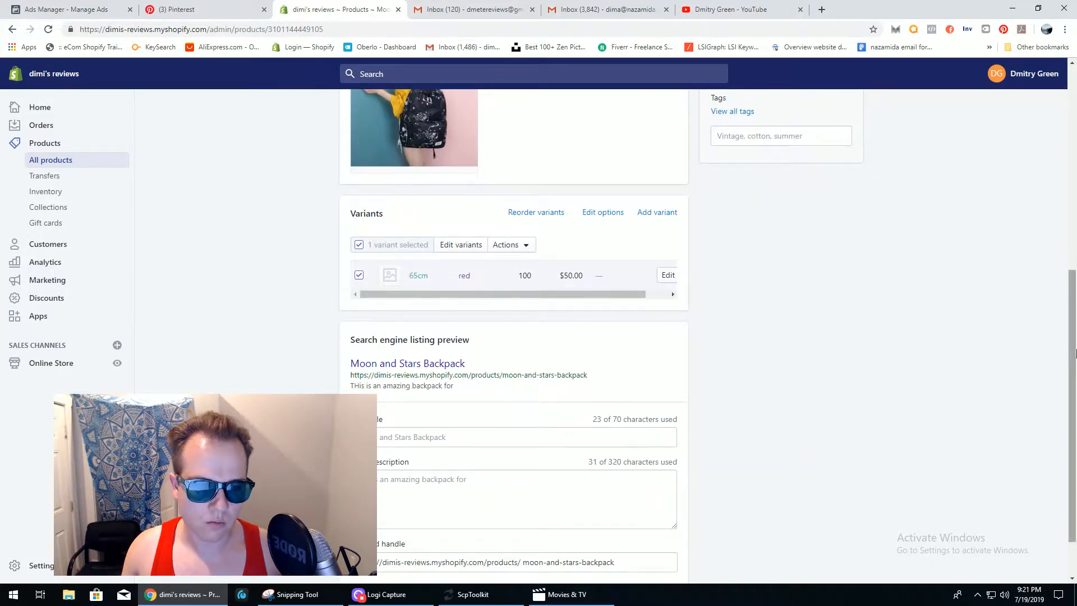
{"action": "scroll", "coordinate": [1071, 404], "scroll_direction": "down", "scroll_amount": 1}
{"action": "left_click_drag", "start_coordinate": [1072, 377], "coordinate": [1071, 390]}
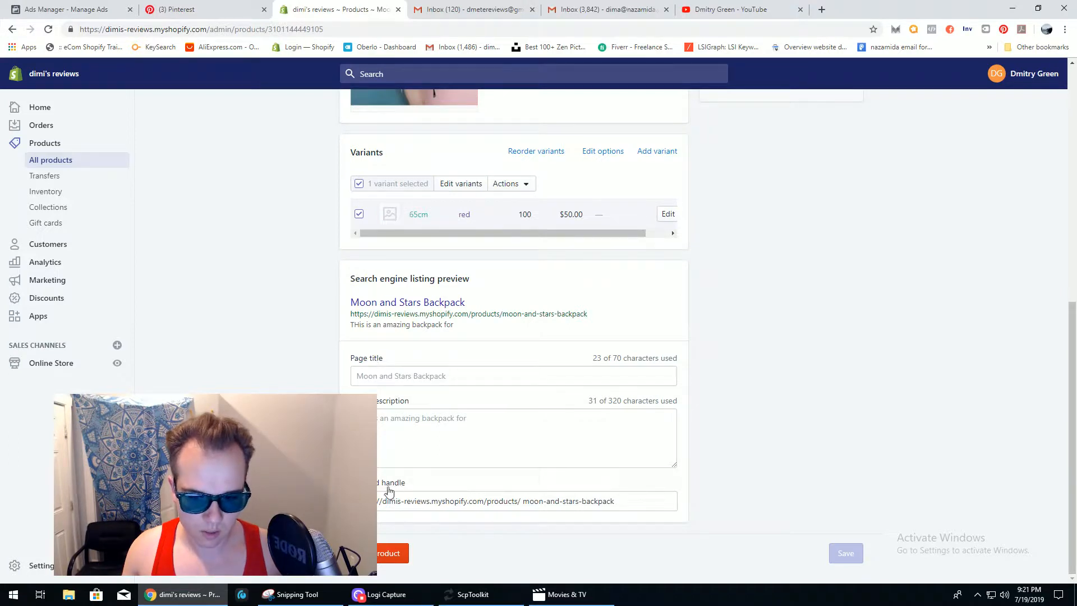
{"action": "left_click_drag", "start_coordinate": [624, 502], "coordinate": [503, 509]}
{"action": "left_click", "coordinate": [500, 503]}
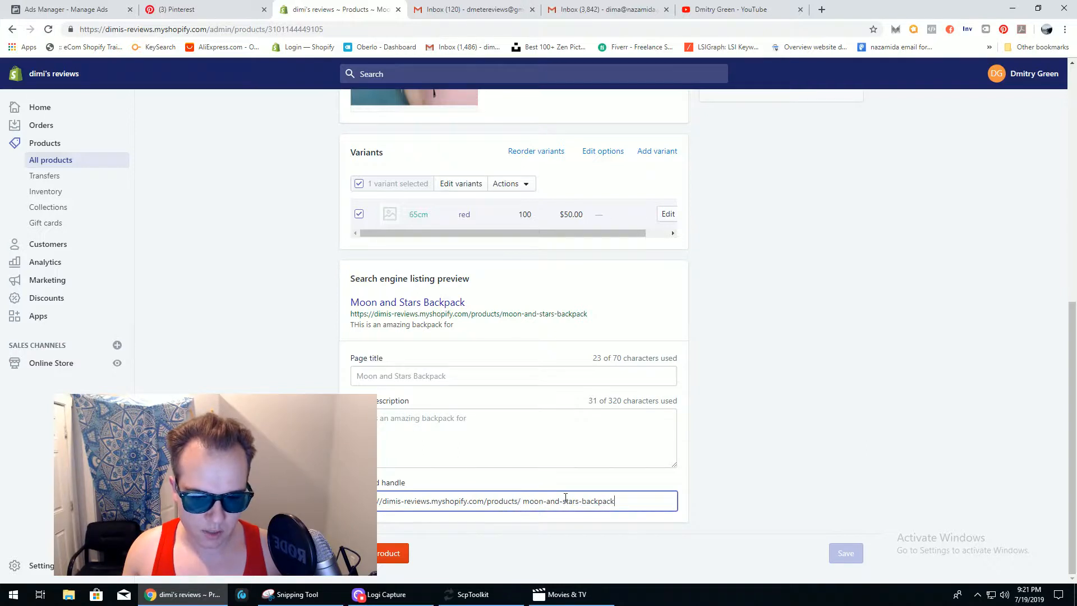
{"action": "left_click", "coordinate": [777, 482]}
{"action": "left_click_drag", "start_coordinate": [1072, 451], "coordinate": [1047, 243]}
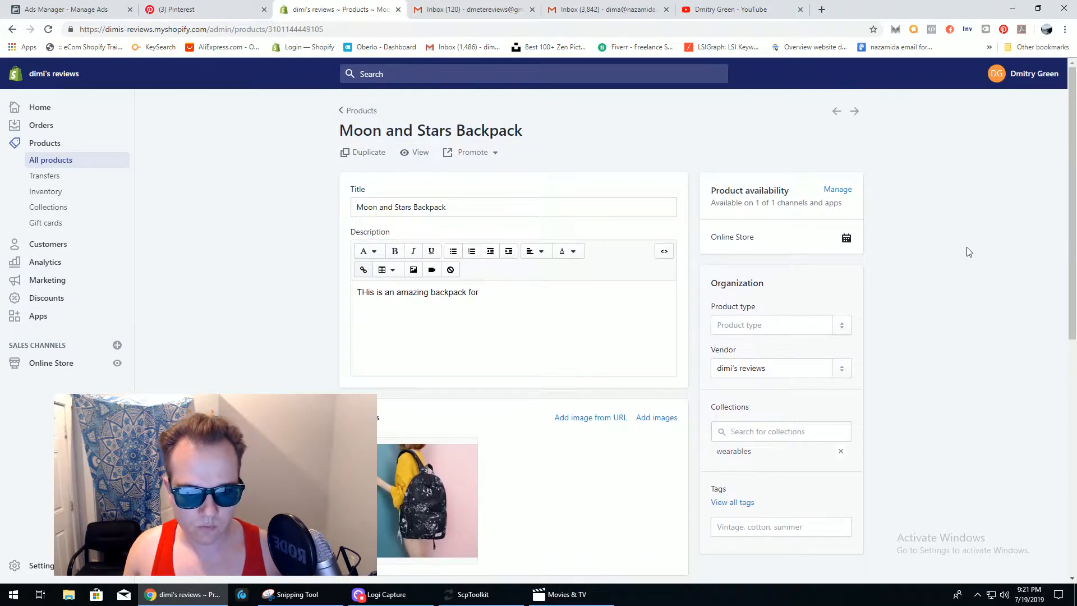
{"action": "left_click", "coordinate": [785, 327]}
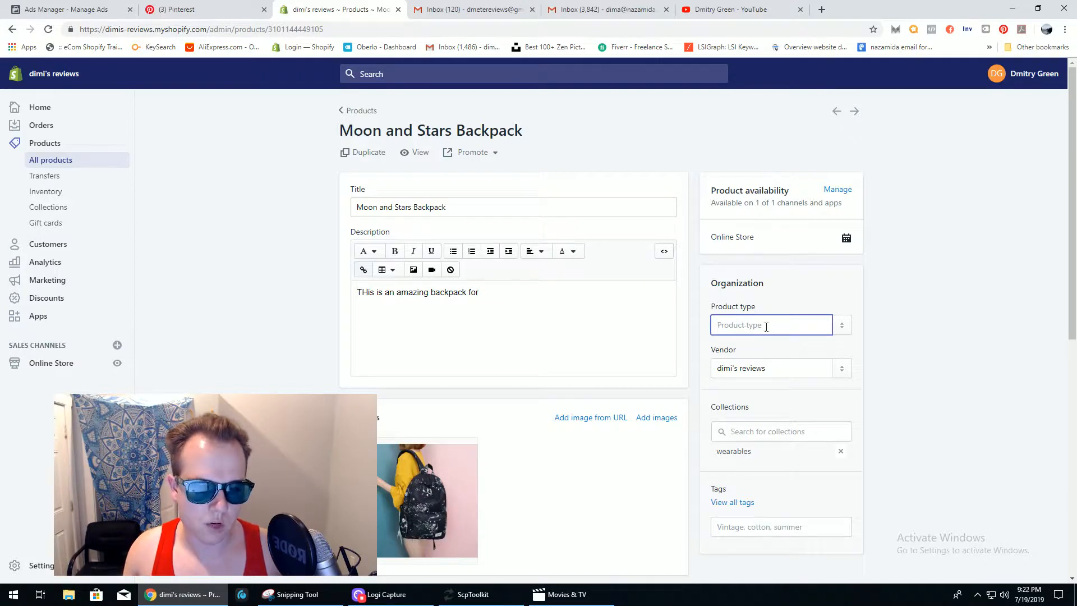
{"action": "scroll", "coordinate": [1075, 288], "scroll_direction": "down", "scroll_amount": 2}
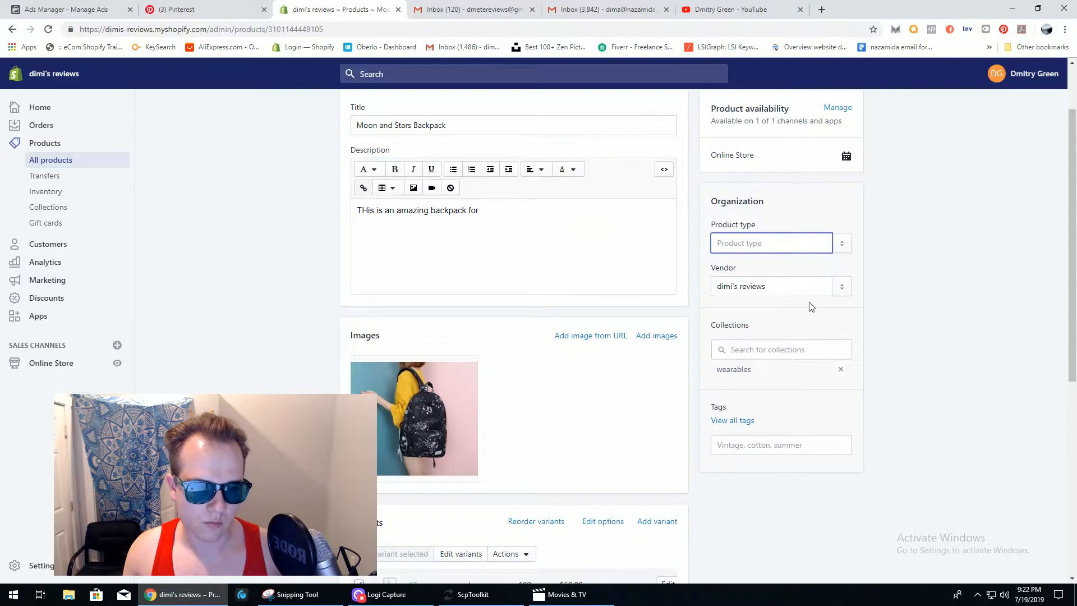
{"action": "left_click", "coordinate": [843, 289]}
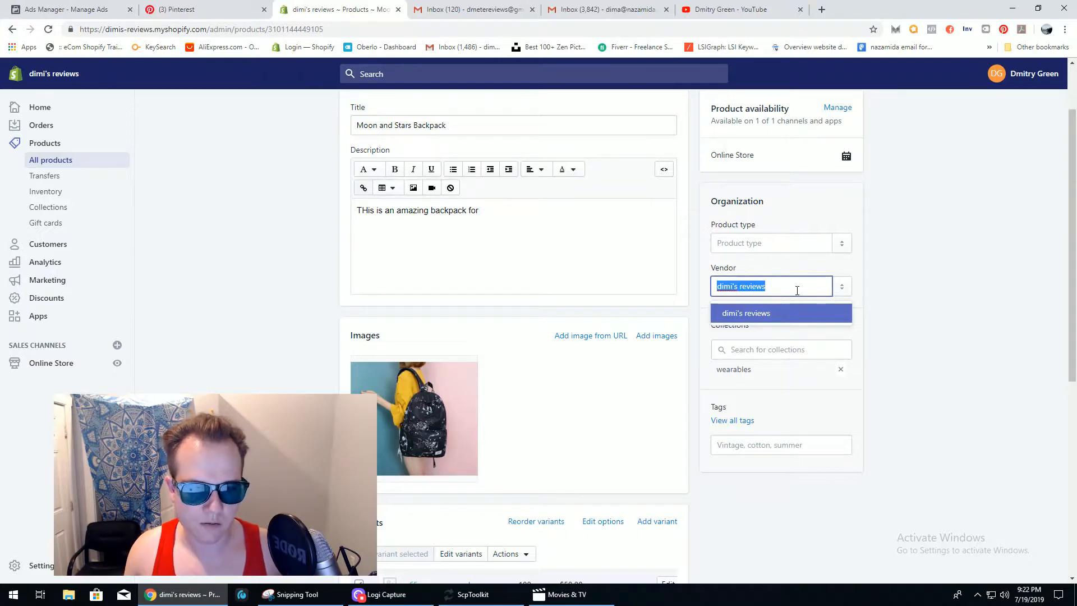
{"action": "left_click", "coordinate": [904, 288]}
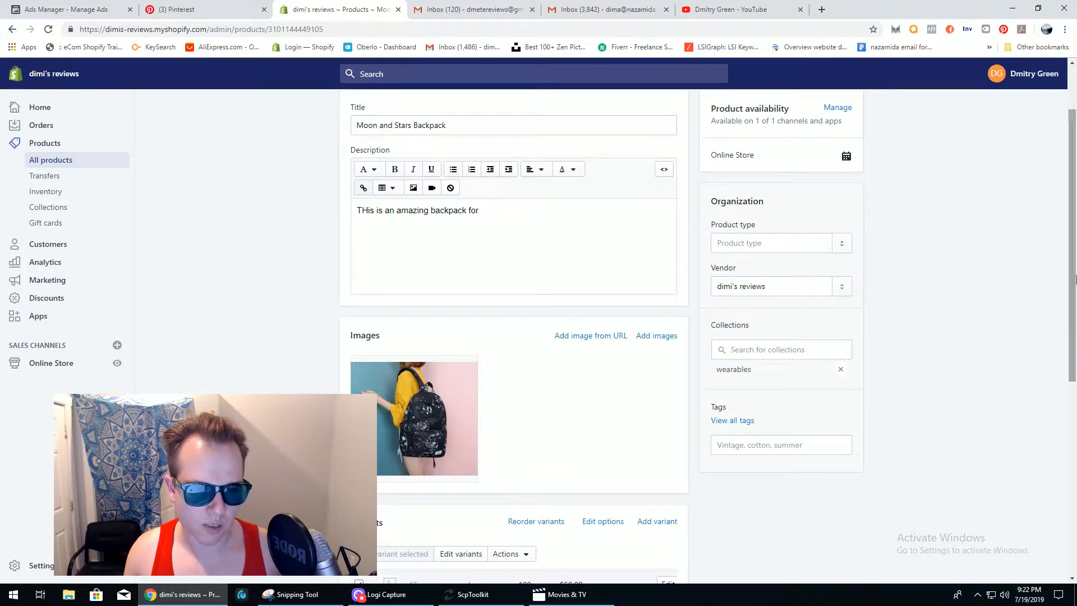
{"action": "left_click_drag", "start_coordinate": [1073, 251], "coordinate": [1075, 310]}
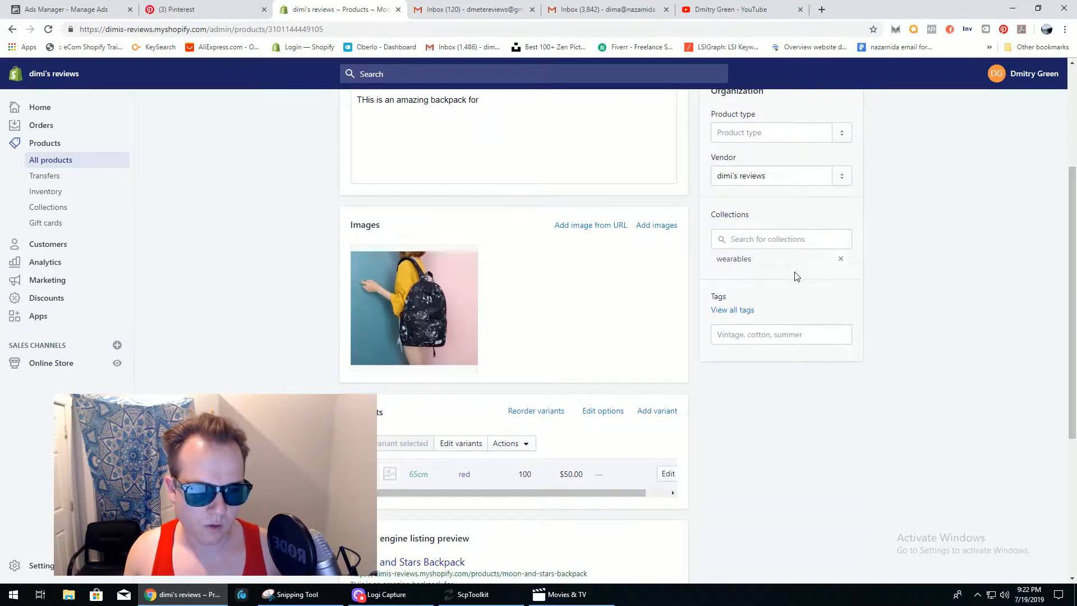
{"action": "left_click", "coordinate": [769, 240]}
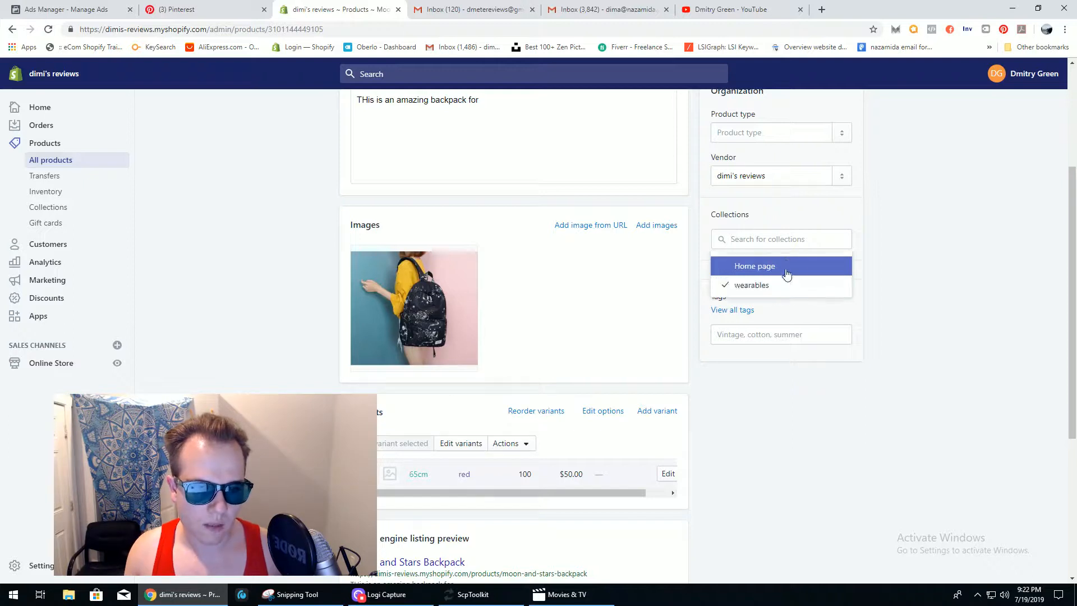
{"action": "left_click", "coordinate": [902, 249]}
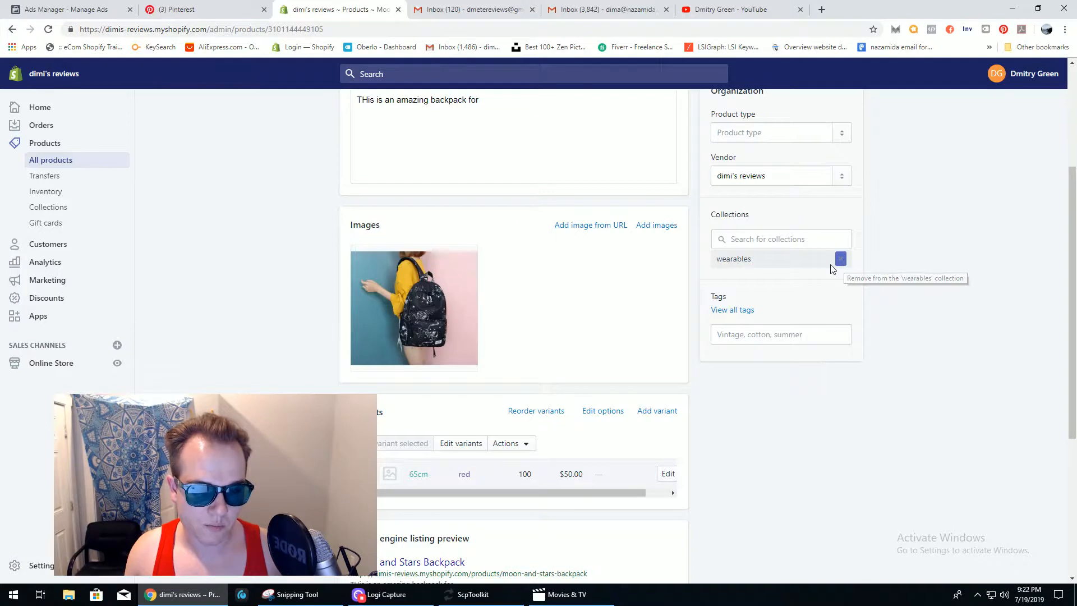
{"action": "left_click", "coordinate": [814, 240]}
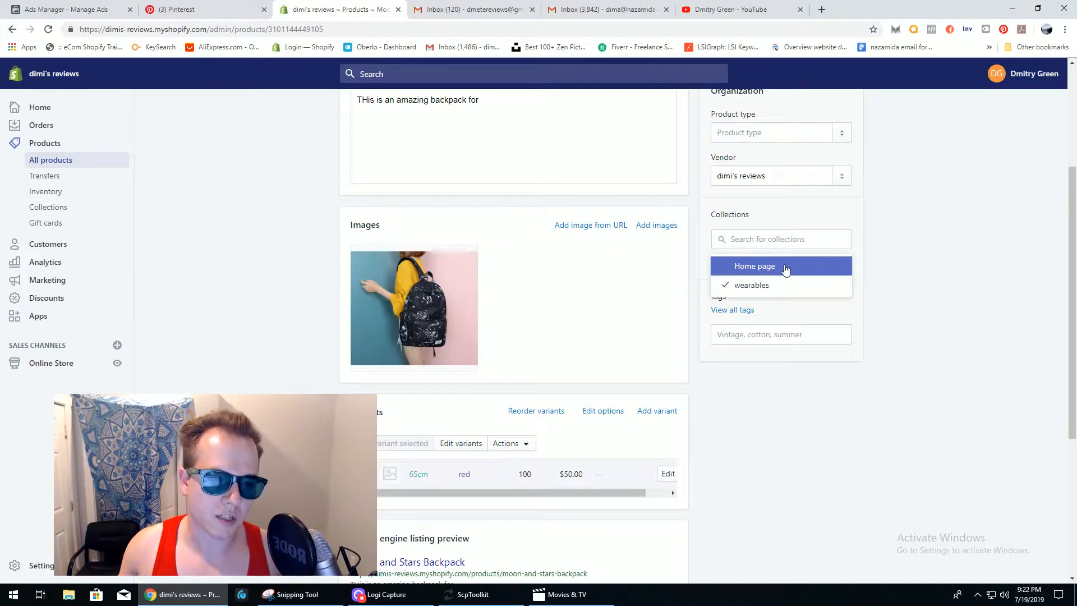
{"action": "left_click", "coordinate": [896, 269]}
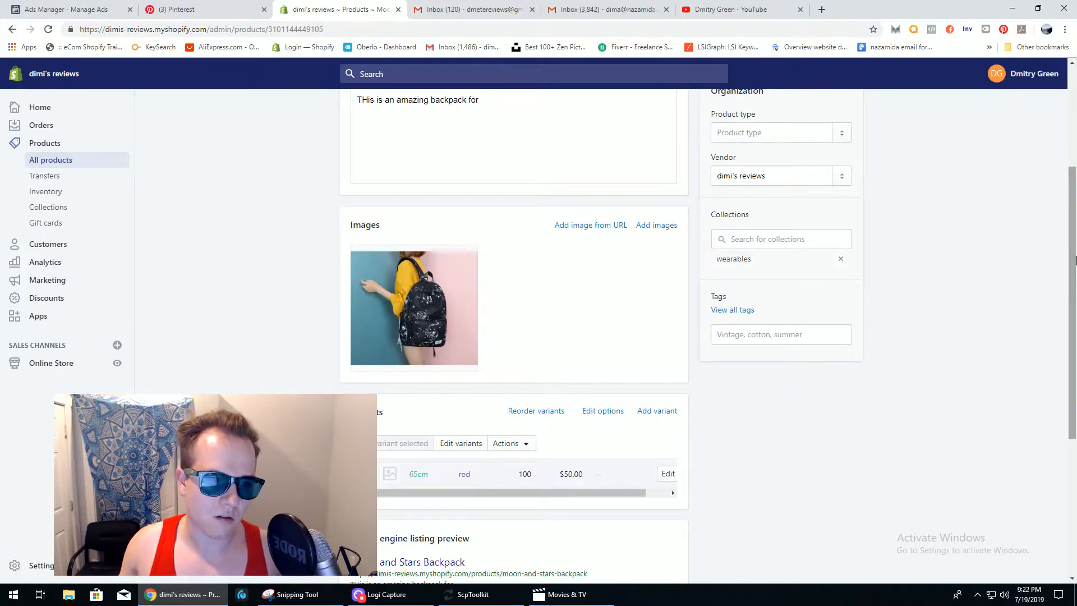
{"action": "scroll", "coordinate": [1073, 289], "scroll_direction": "down", "scroll_amount": 2}
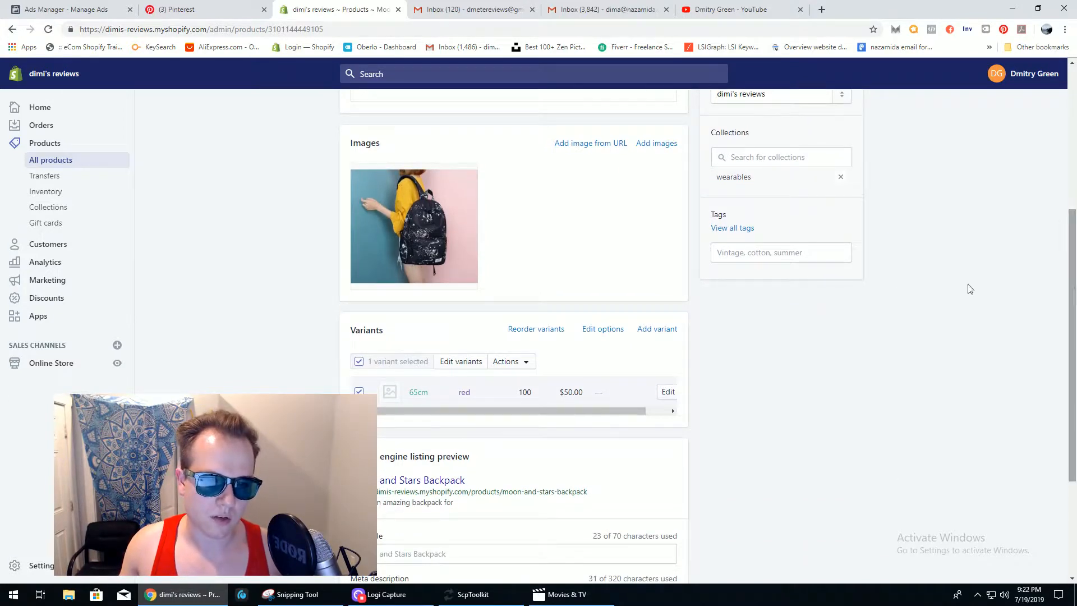
{"action": "left_click", "coordinate": [741, 253]}
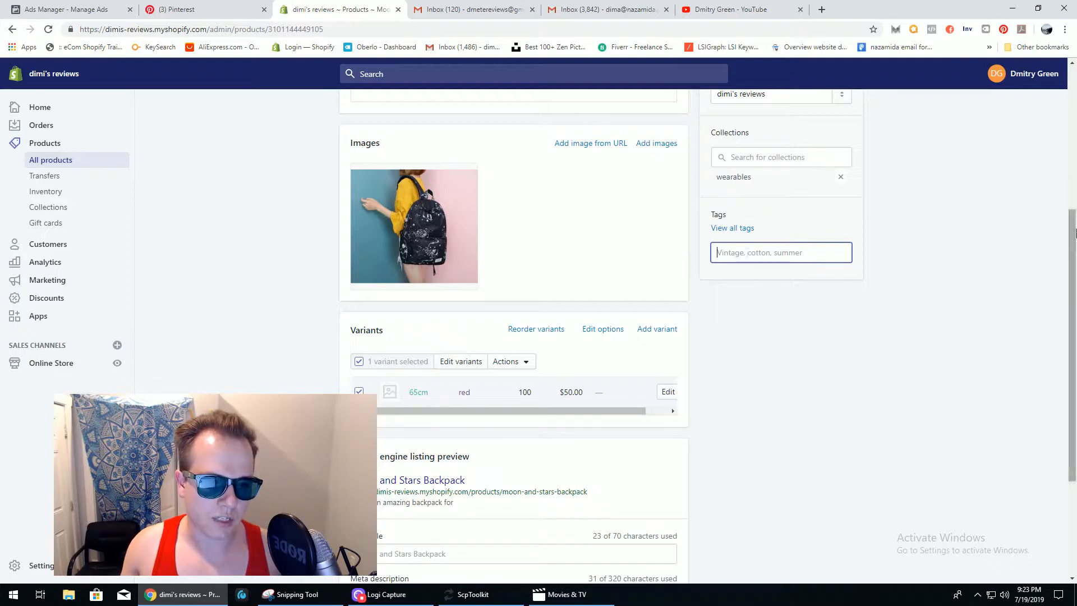
{"action": "scroll", "coordinate": [747, 253], "scroll_direction": "up", "scroll_amount": 1}
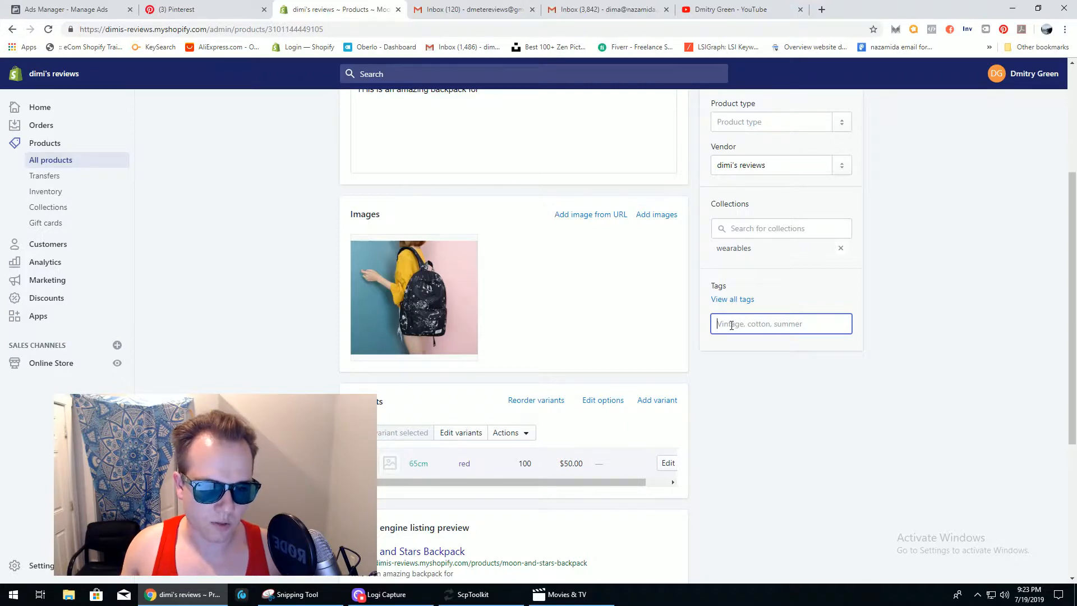
{"action": "mouse_move", "coordinate": [474, 308]}
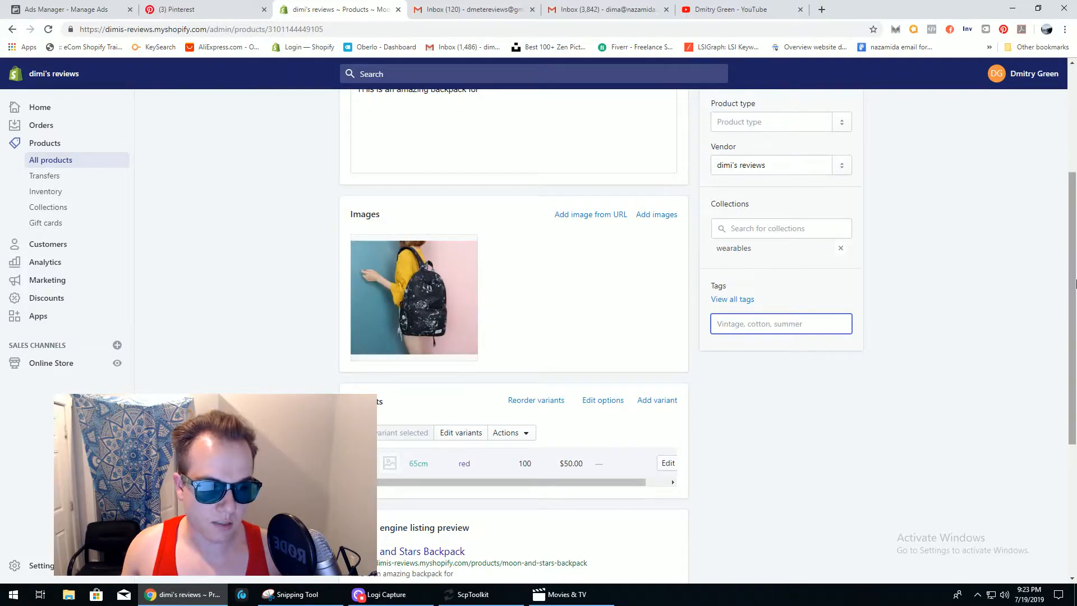
{"action": "left_click_drag", "start_coordinate": [1073, 322], "coordinate": [1074, 213]}
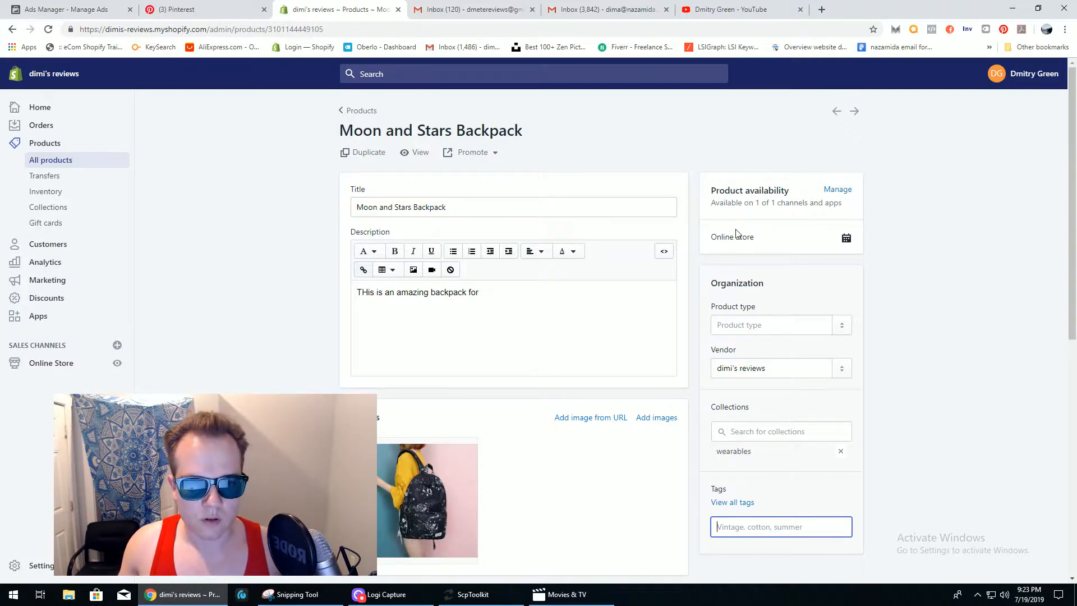
{"action": "left_click", "coordinate": [840, 189]}
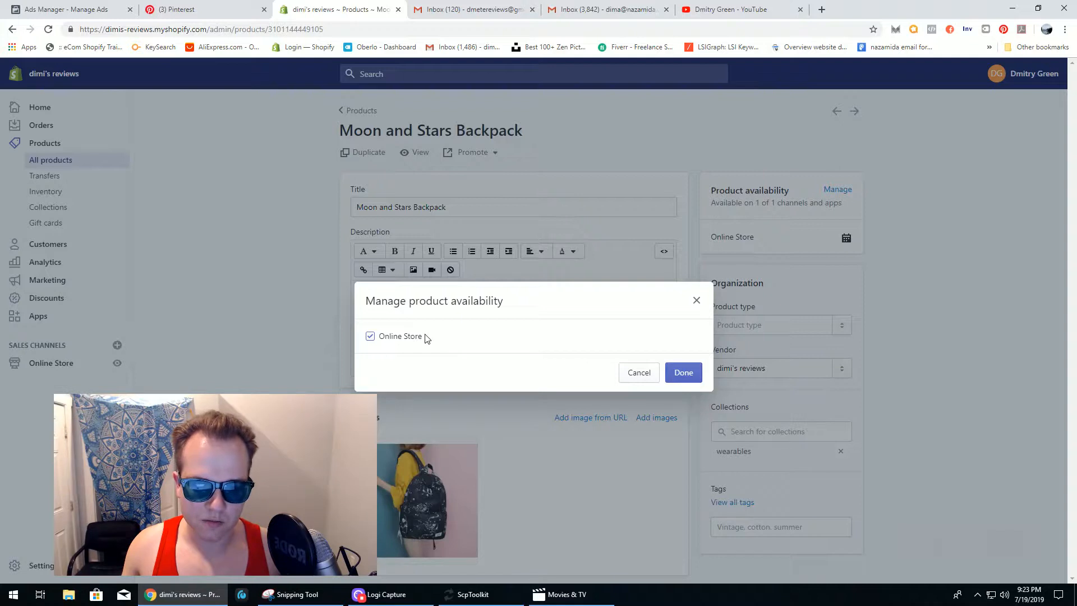
{"action": "left_click", "coordinate": [639, 374]}
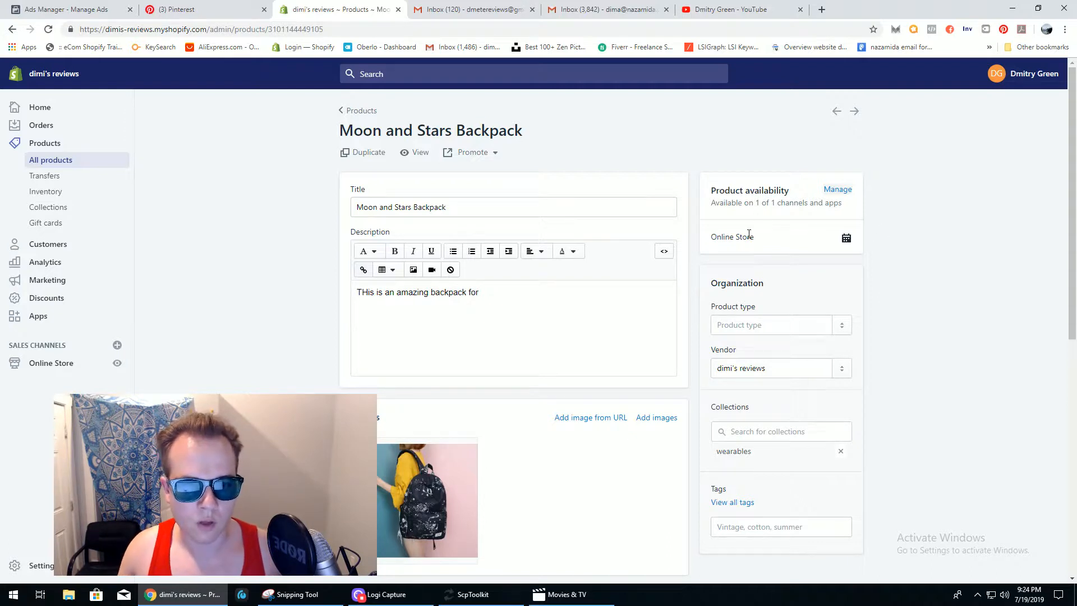
{"action": "left_click", "coordinate": [838, 190]}
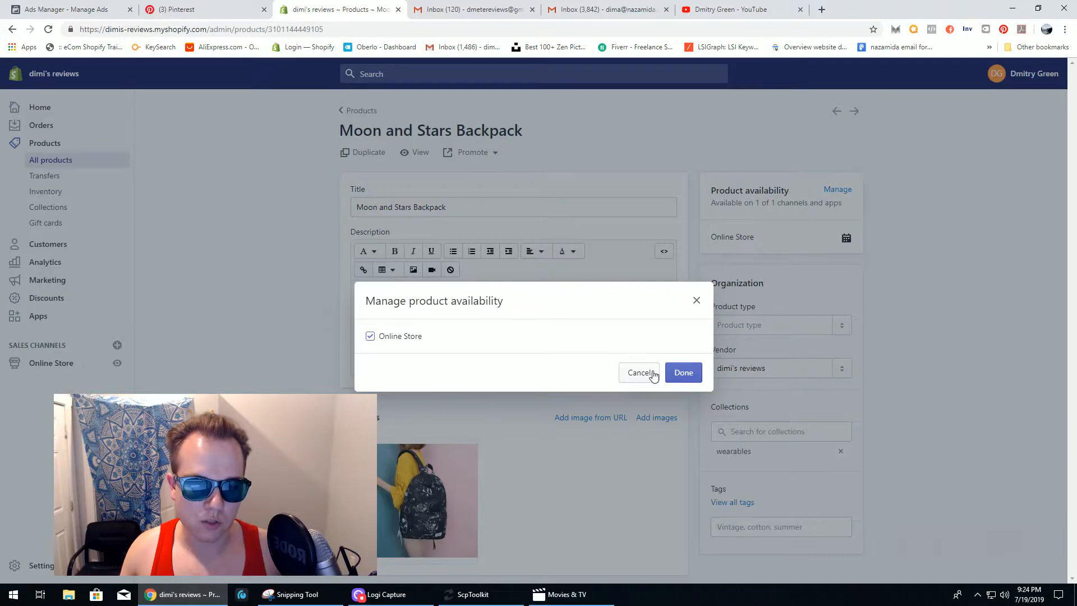
{"action": "left_click", "coordinate": [634, 376]}
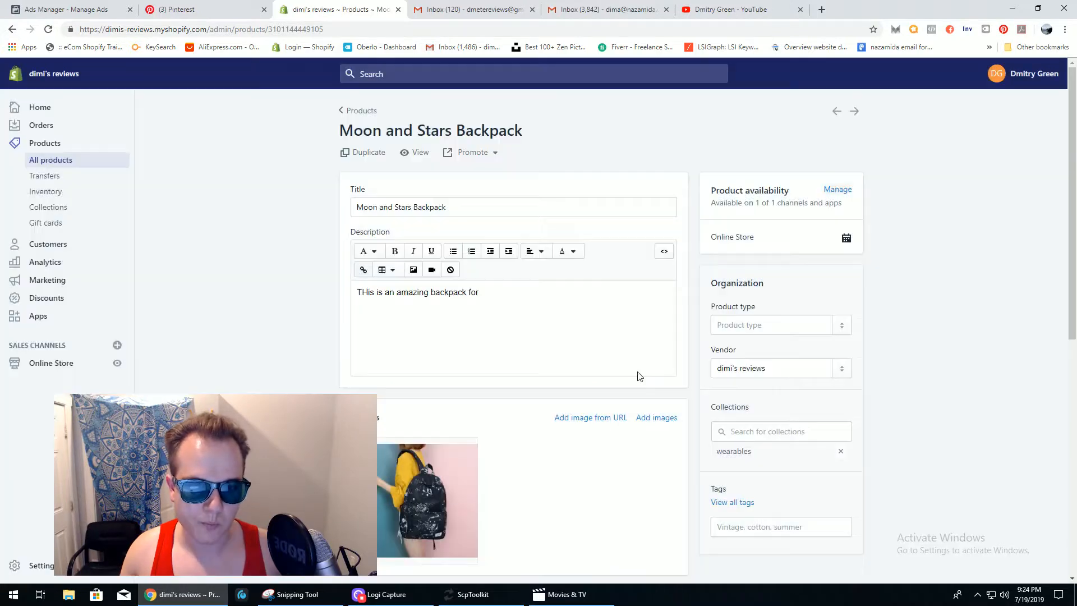
{"action": "left_click", "coordinate": [418, 154]}
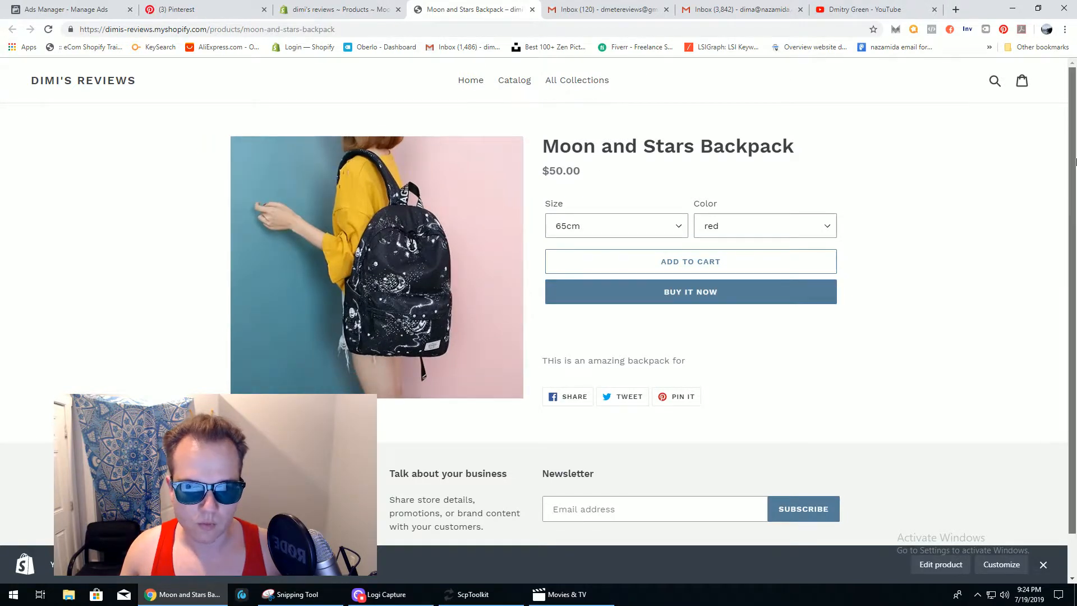
{"action": "left_click_drag", "start_coordinate": [1070, 179], "coordinate": [1070, 218]}
{"action": "scroll", "coordinate": [1070, 225], "scroll_direction": "up", "scroll_amount": 1}
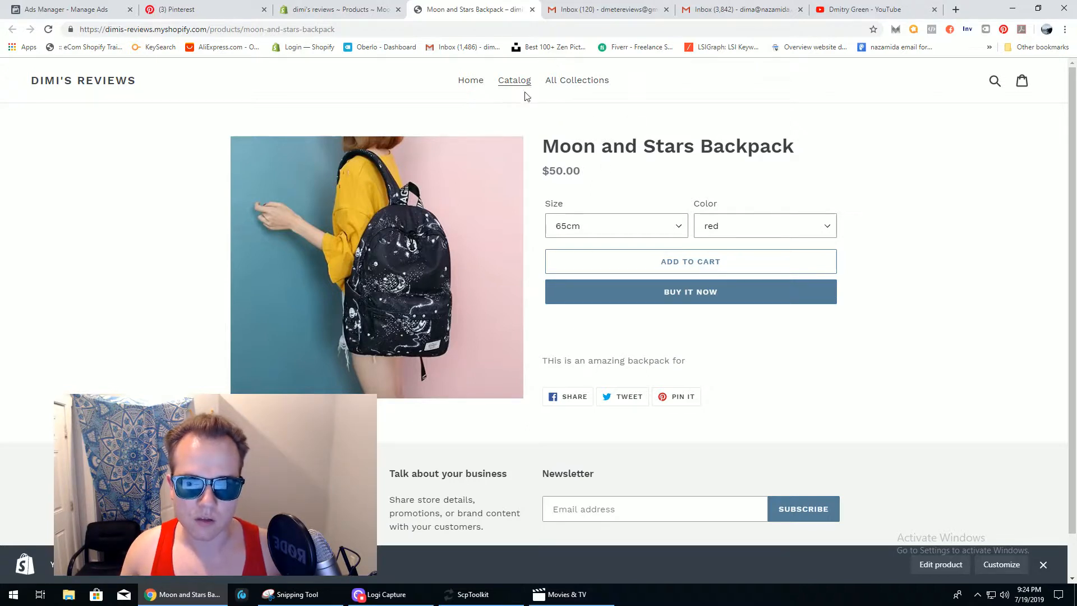
{"action": "mouse_move", "coordinate": [1071, 143]}
{"action": "left_mouse_down"}
{"action": "mouse_move", "coordinate": [1072, 180]}
{"action": "mouse_move", "coordinate": [1072, 144]}
{"action": "left_mouse_up"}
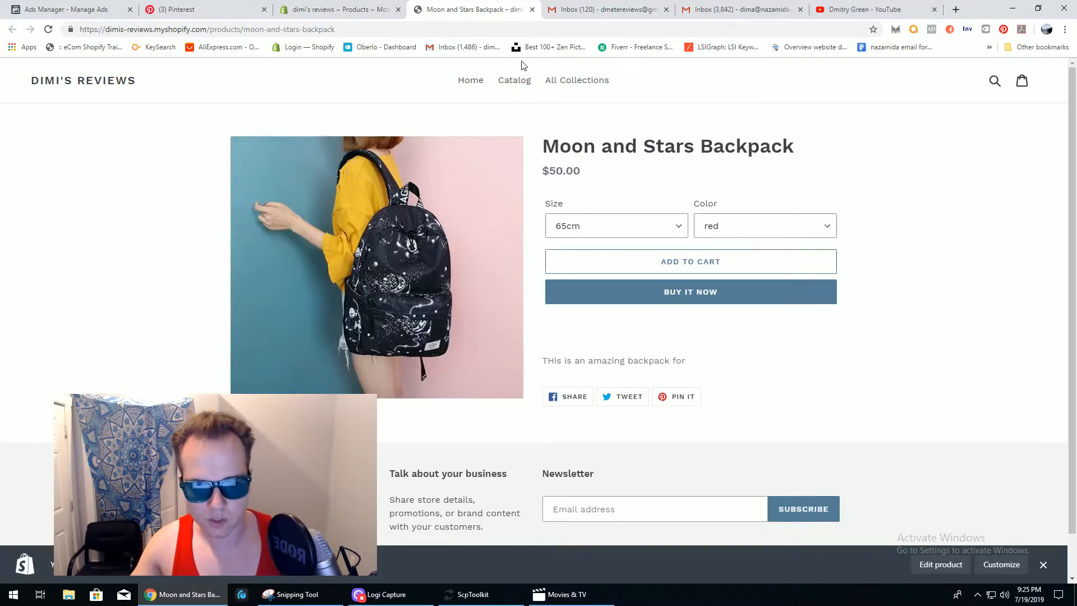
{"action": "left_click", "coordinate": [532, 9]}
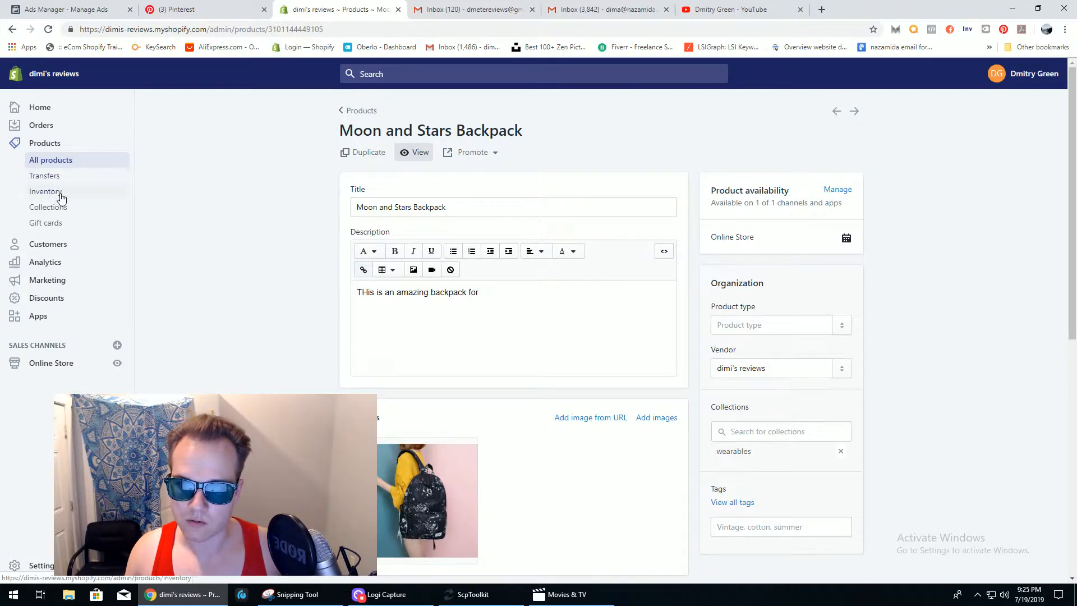
- Open the wearables collection from the Collections list and look over its title and description
{"action": "left_click", "coordinate": [70, 212]}
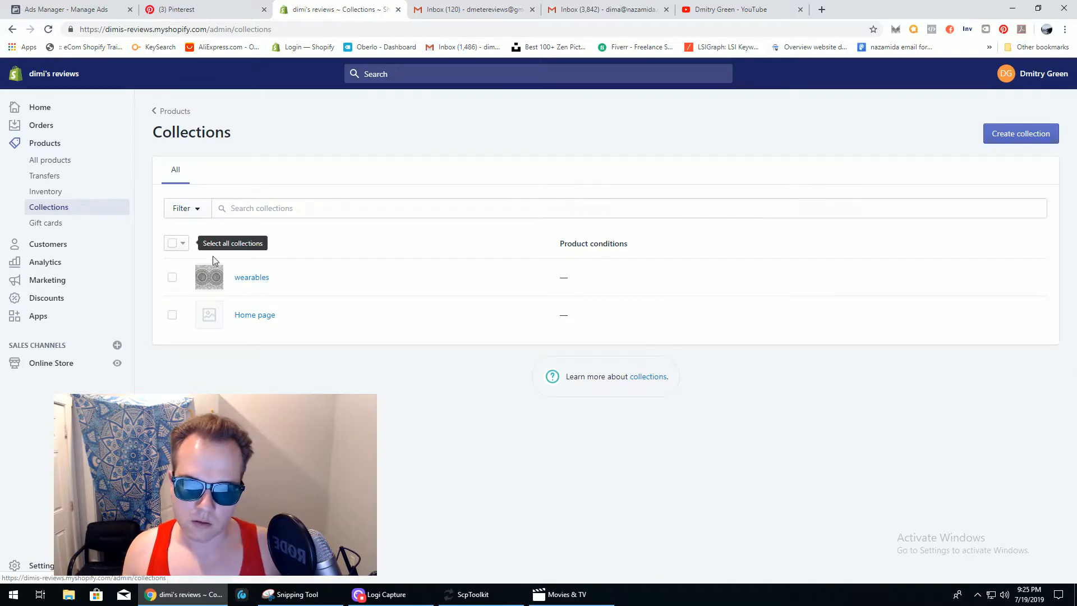
{"action": "left_click", "coordinate": [252, 277]}
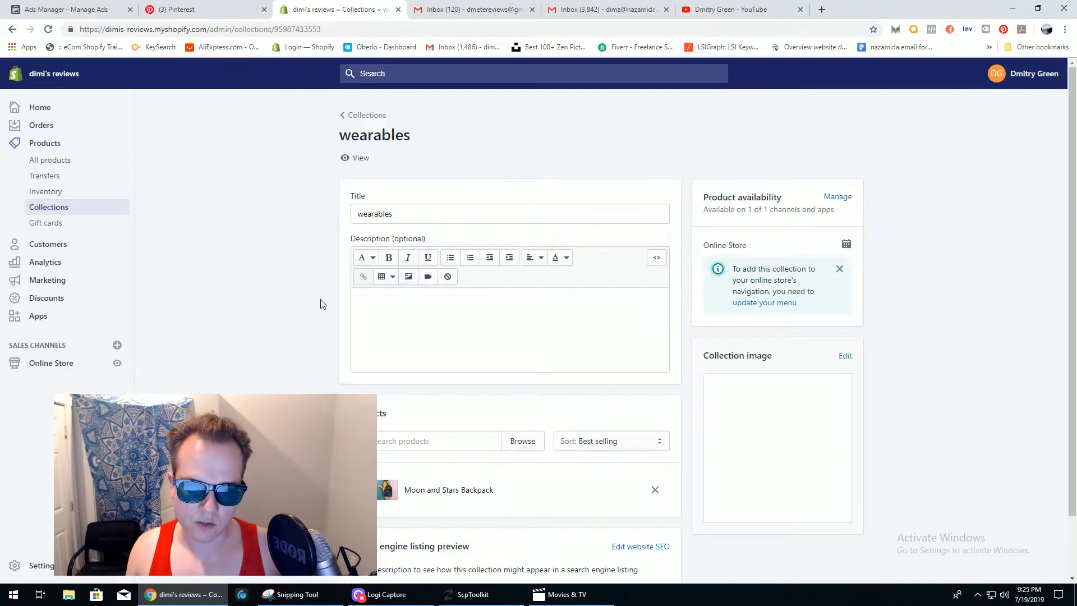
{"action": "left_click", "coordinate": [545, 300]}
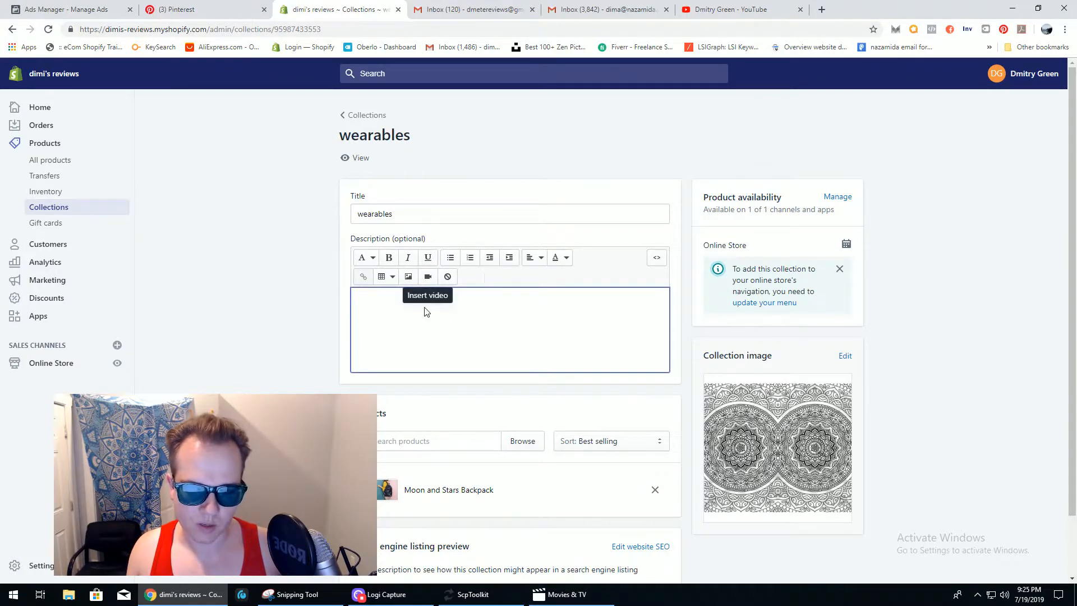
{"action": "left_click", "coordinate": [397, 215]}
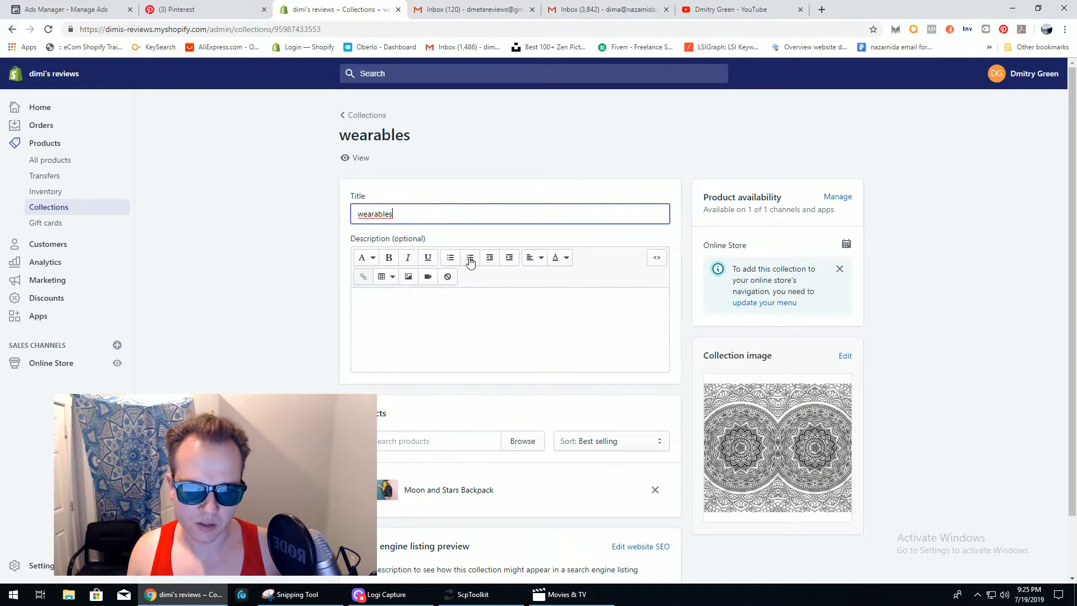
{"action": "left_click_drag", "start_coordinate": [1076, 202], "coordinate": [1073, 244]}
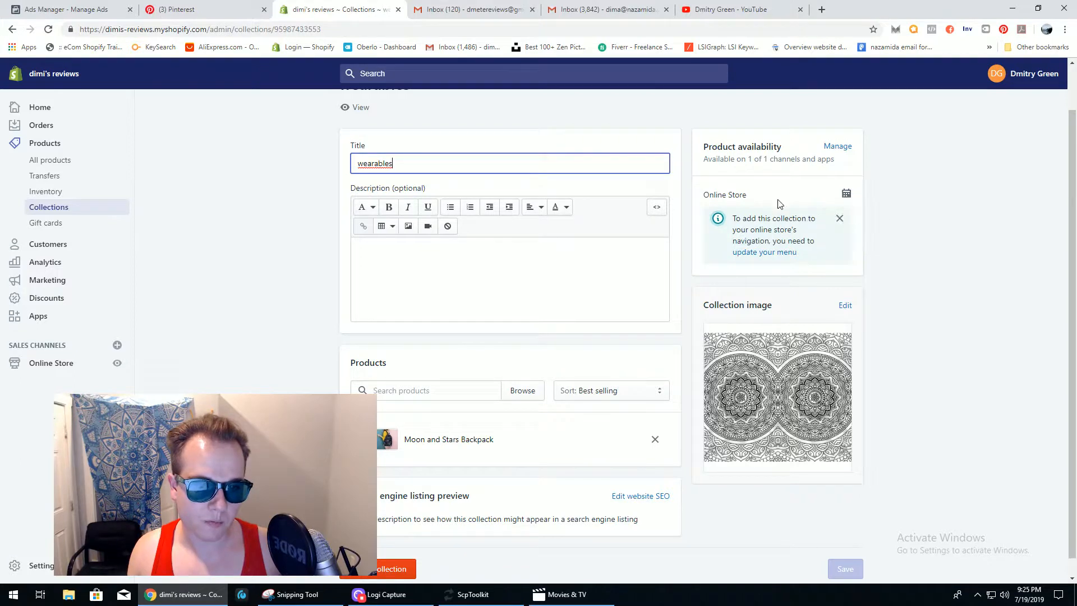
- Check the collection's visibility settings without changes, browse its products, then go to Gift cards
{"action": "left_click", "coordinate": [843, 147]}
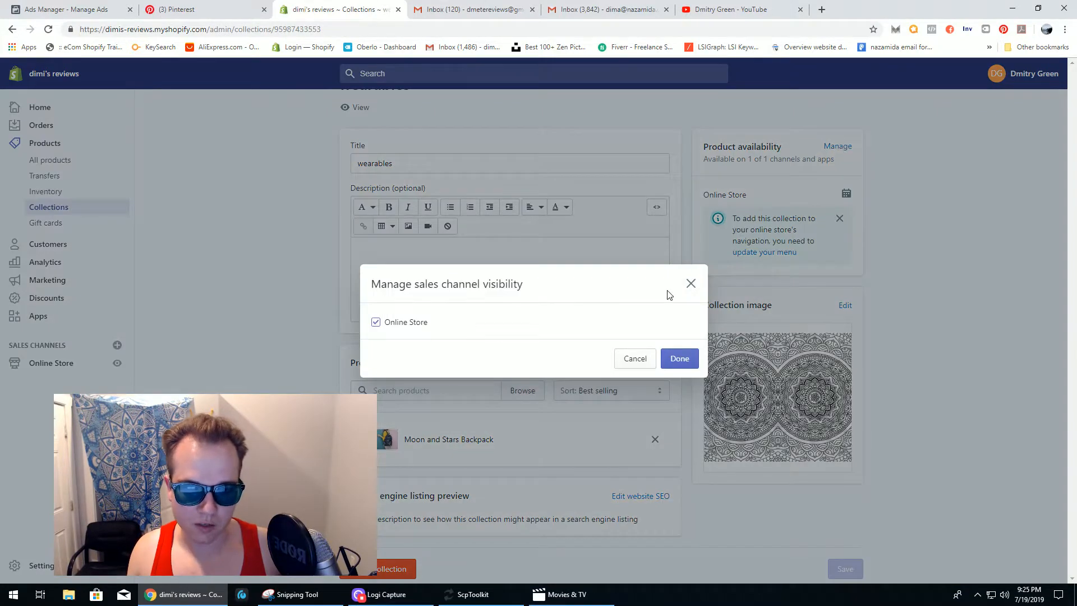
{"action": "left_click", "coordinate": [690, 284]}
{"action": "scroll", "coordinate": [1075, 274], "scroll_direction": "down", "scroll_amount": 1}
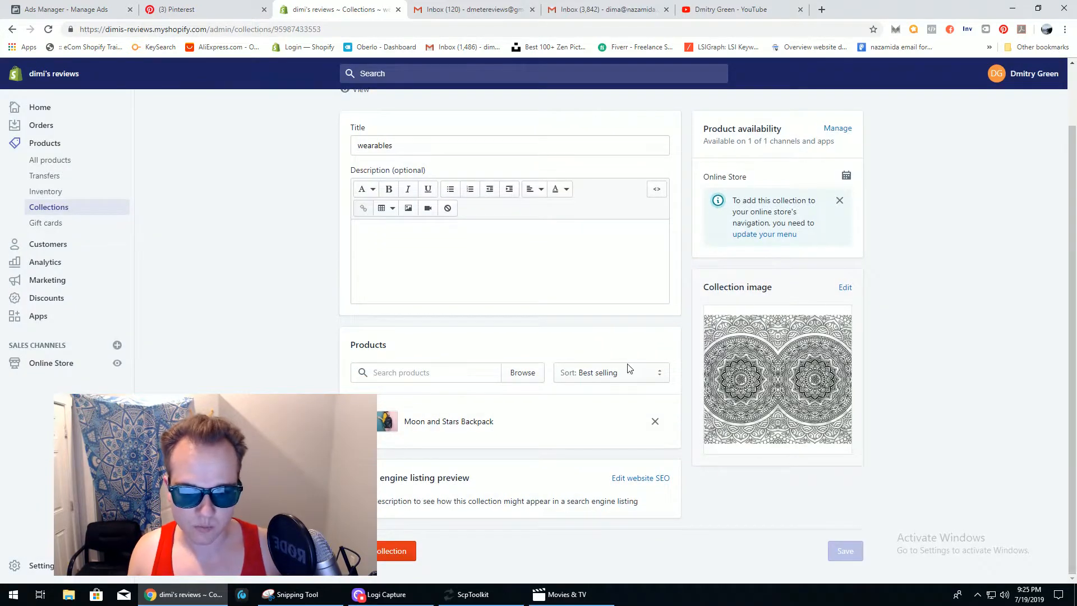
{"action": "left_click", "coordinate": [426, 372]}
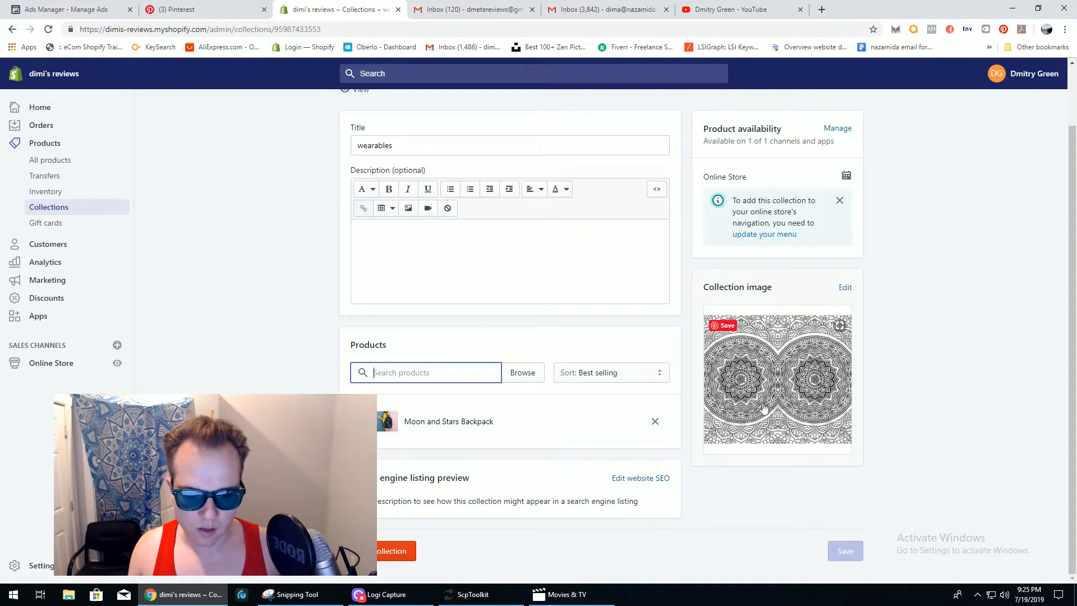
{"action": "scroll", "coordinate": [763, 280], "scroll_direction": "up", "scroll_amount": 2}
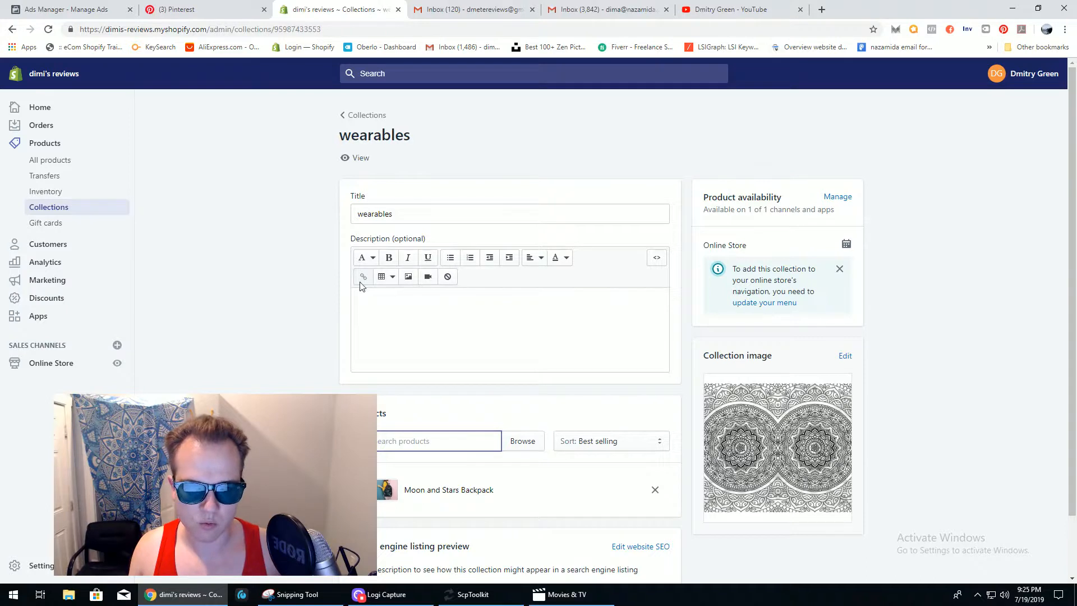
{"action": "left_click", "coordinate": [57, 226]}
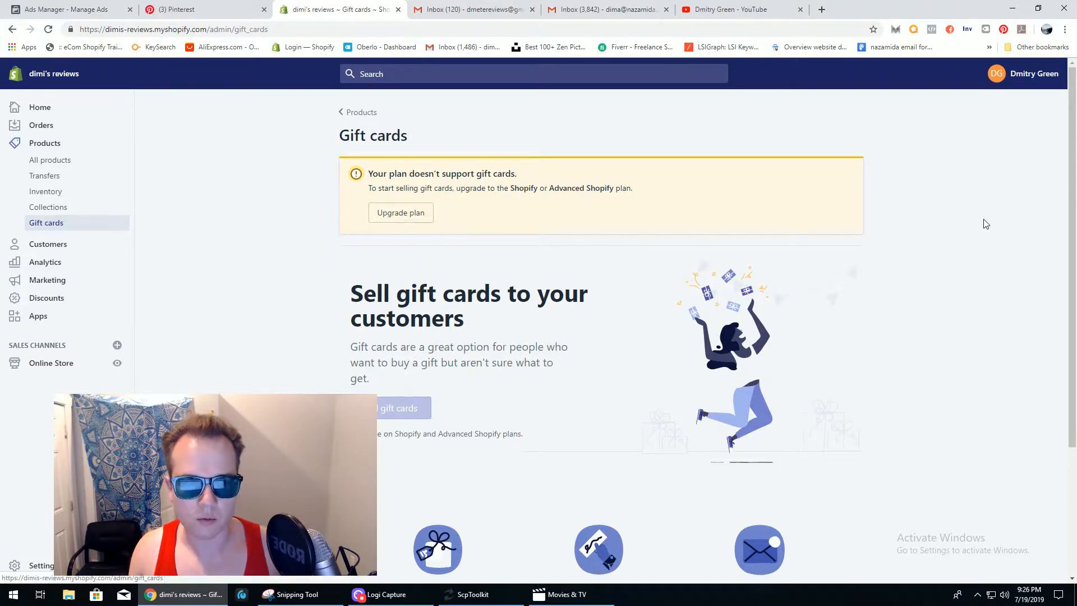
- Go to the Customers page listing the single Alabama customer
{"action": "mouse_move", "coordinate": [1075, 180]}
{"action": "left_mouse_down"}
{"action": "mouse_move", "coordinate": [1076, 278]}
{"action": "mouse_move", "coordinate": [1075, 178]}
{"action": "left_mouse_up"}
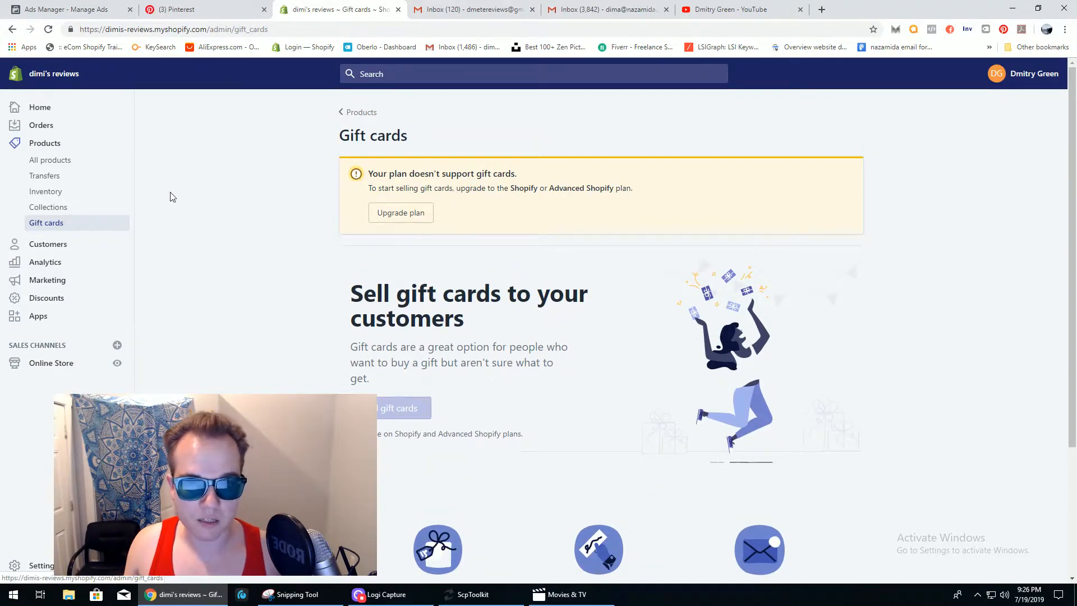
{"action": "left_click", "coordinate": [60, 250]}
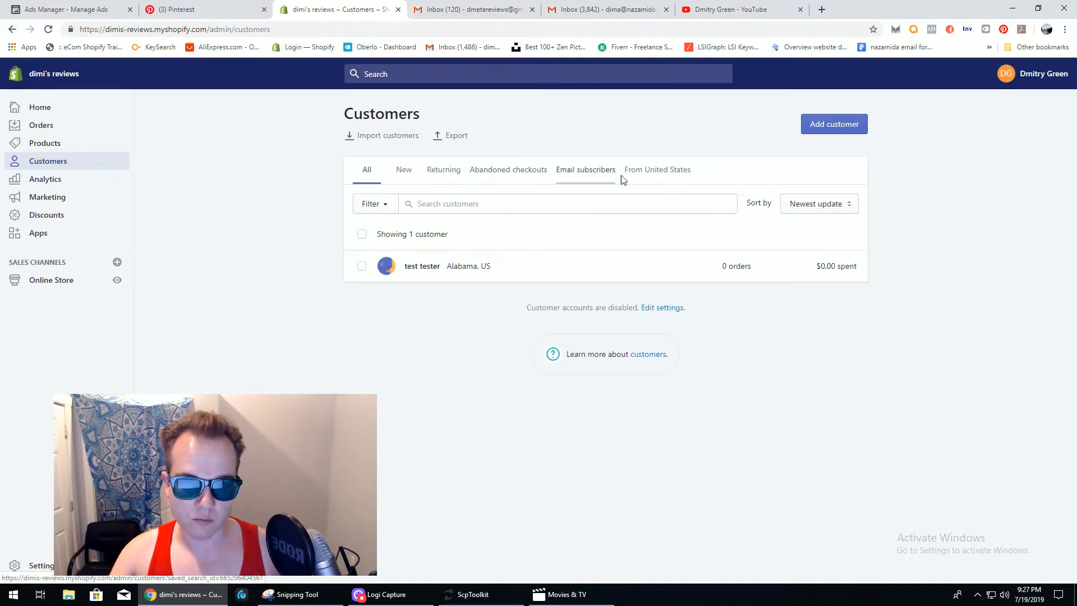
- Try the Email subscribers and From United States filters, return to All, and open the Alabama customer
{"action": "left_click", "coordinate": [586, 177]}
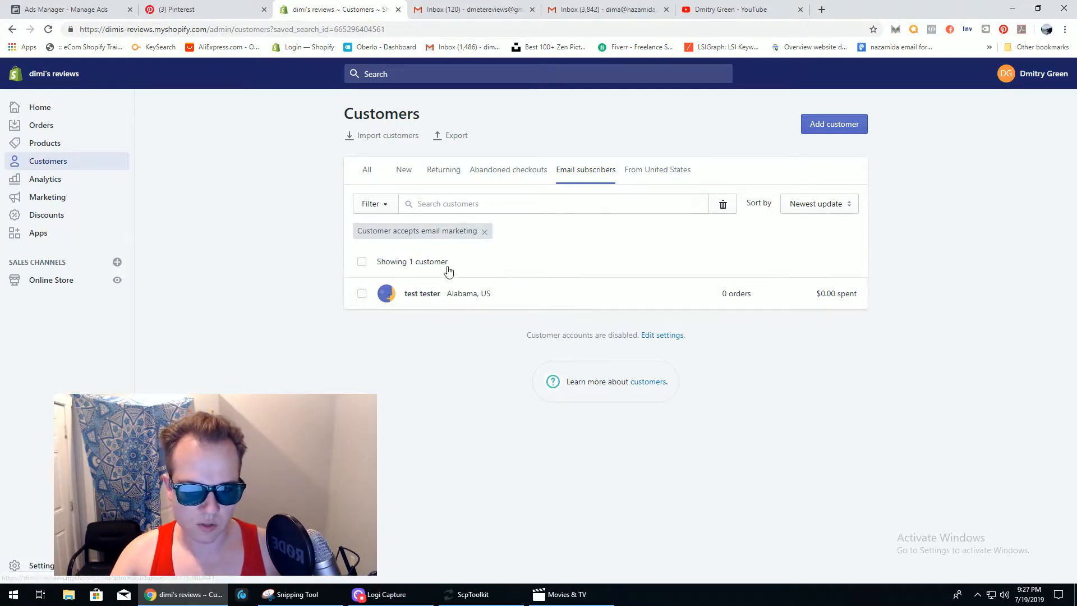
{"action": "left_click", "coordinate": [651, 176]}
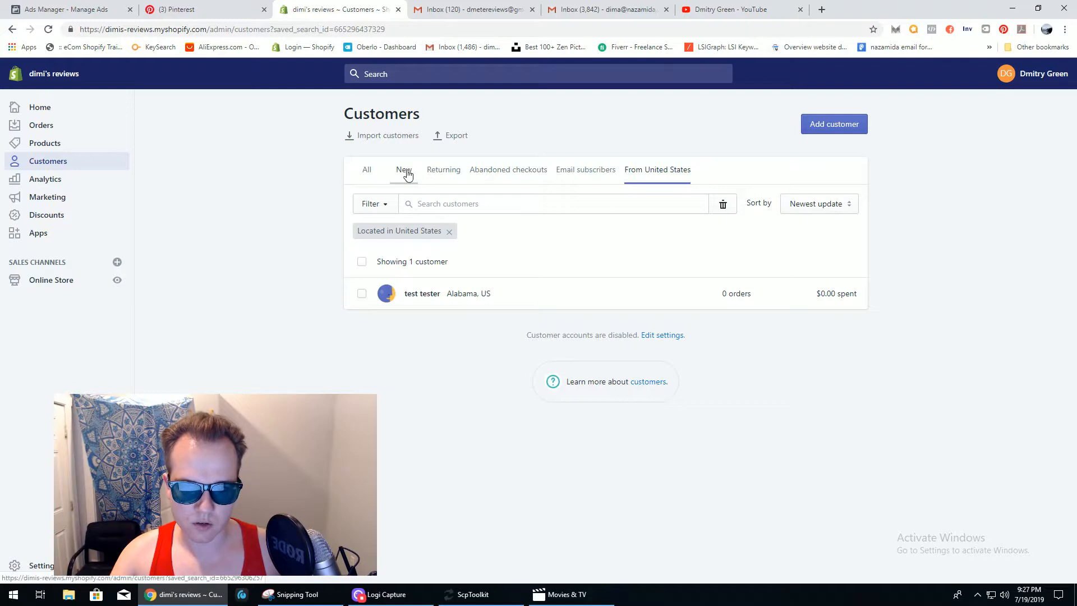
{"action": "left_click", "coordinate": [367, 175]}
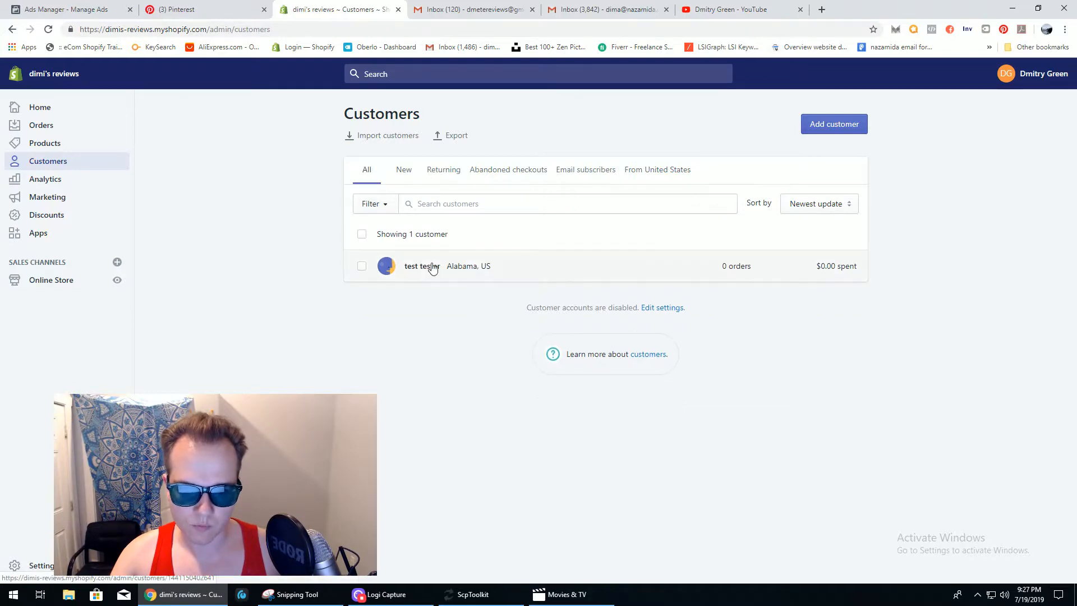
{"action": "left_click", "coordinate": [453, 271]}
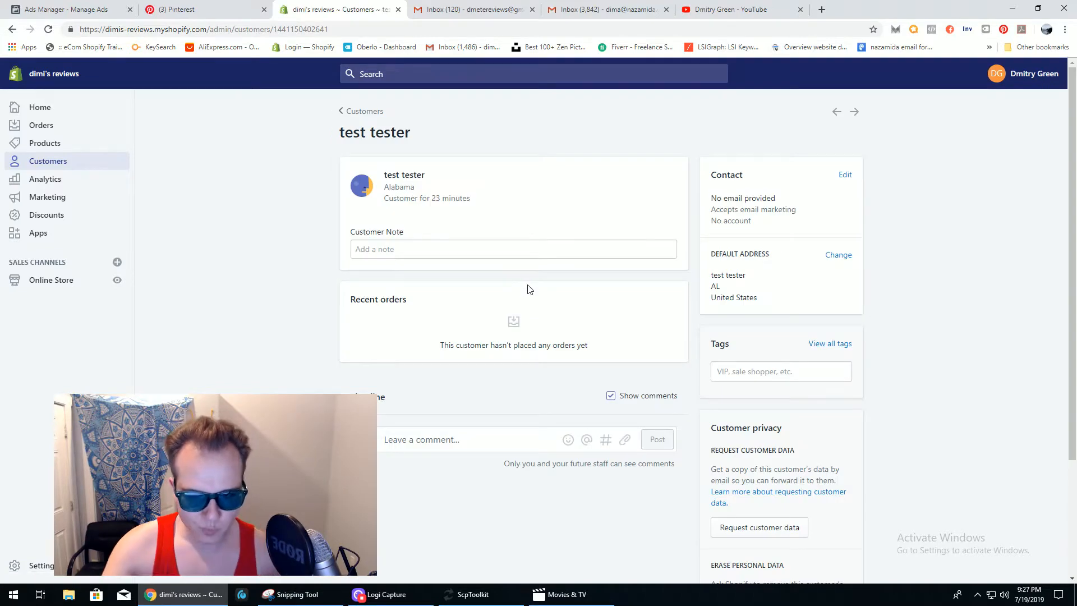
{"action": "left_click", "coordinate": [414, 253]}
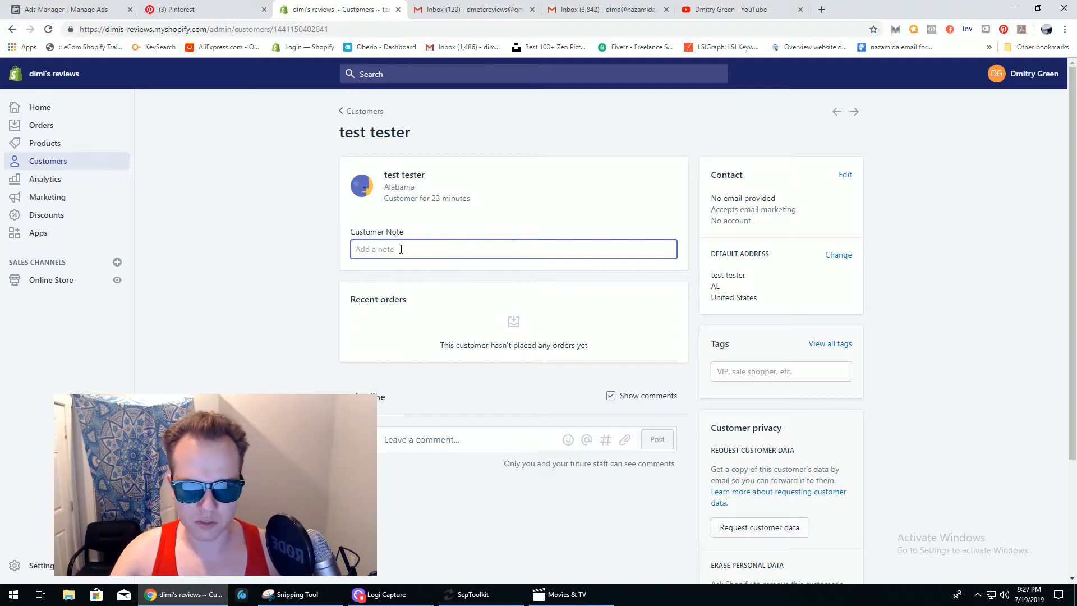
{"action": "scroll", "coordinate": [651, 240], "scroll_direction": "down", "scroll_amount": 1}
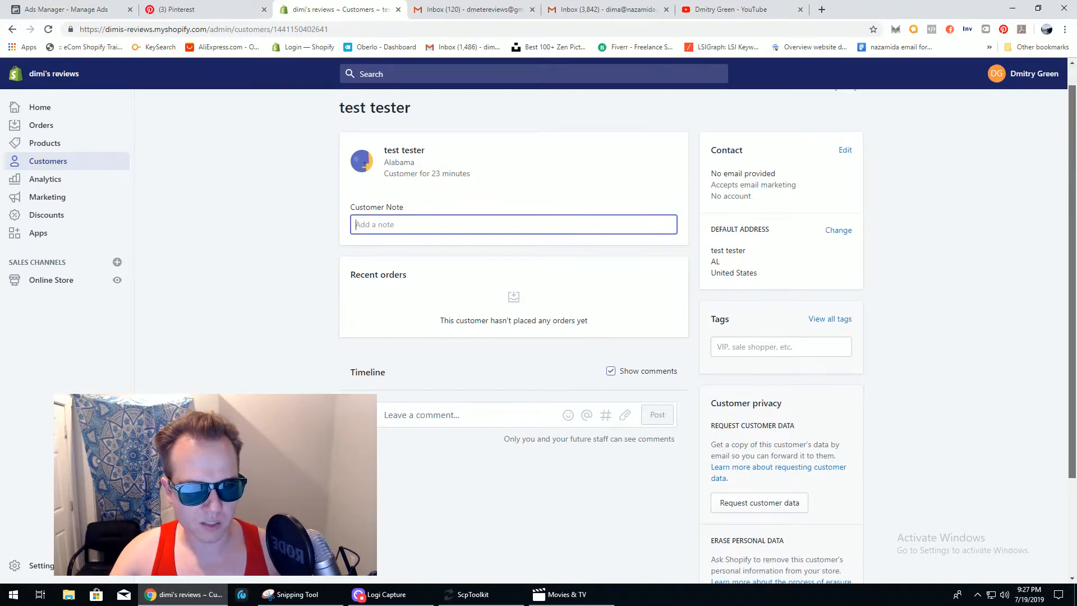
{"action": "scroll", "coordinate": [652, 240], "scroll_direction": "down", "scroll_amount": 1}
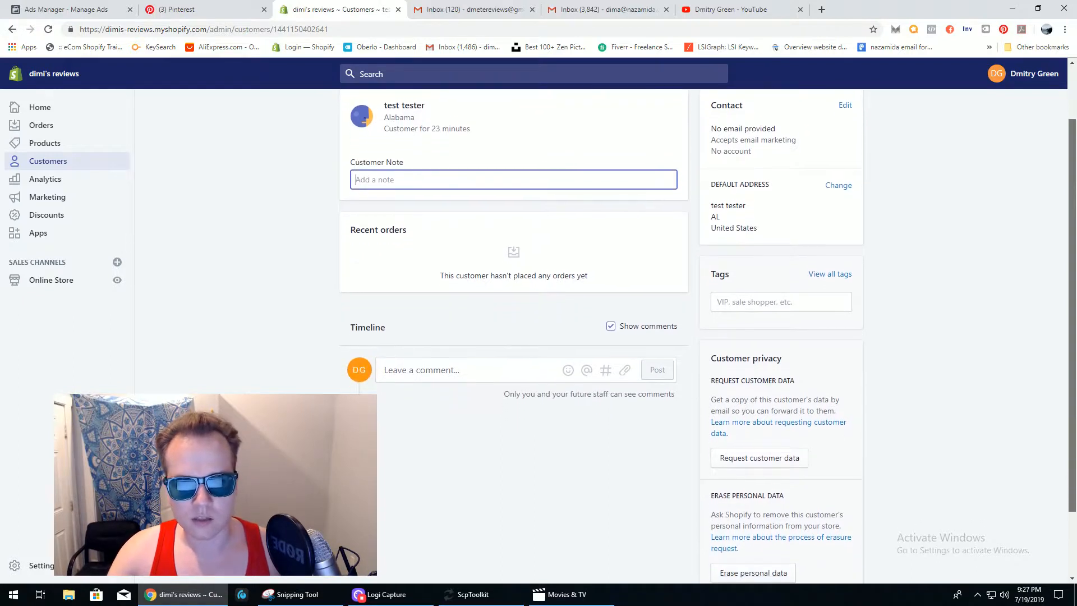
{"action": "scroll", "coordinate": [567, 253], "scroll_direction": "down", "scroll_amount": 1}
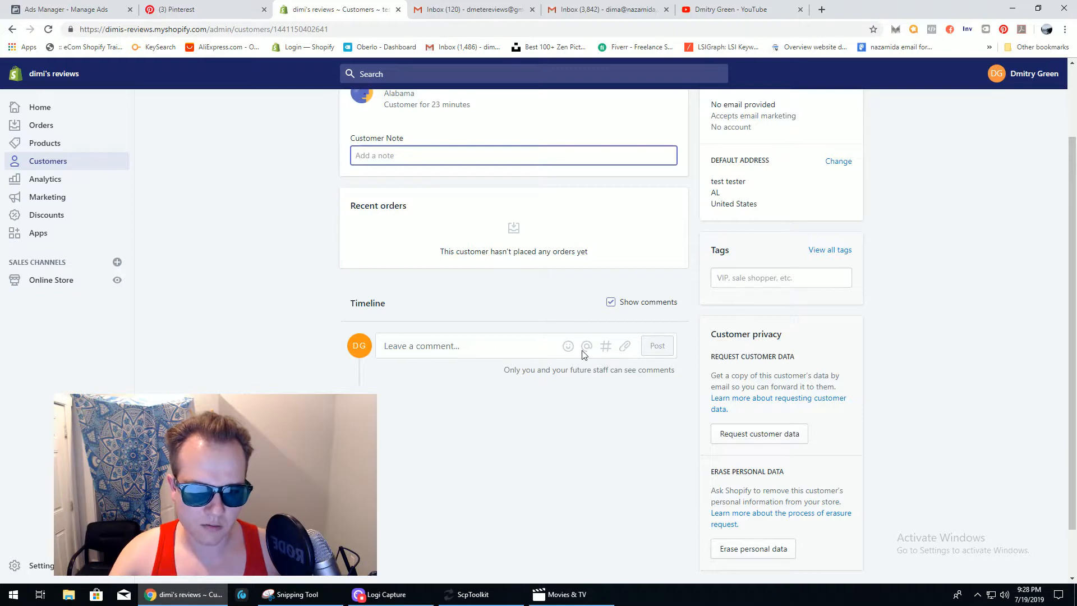
{"action": "scroll", "coordinate": [1072, 336], "scroll_direction": "up", "scroll_amount": 2}
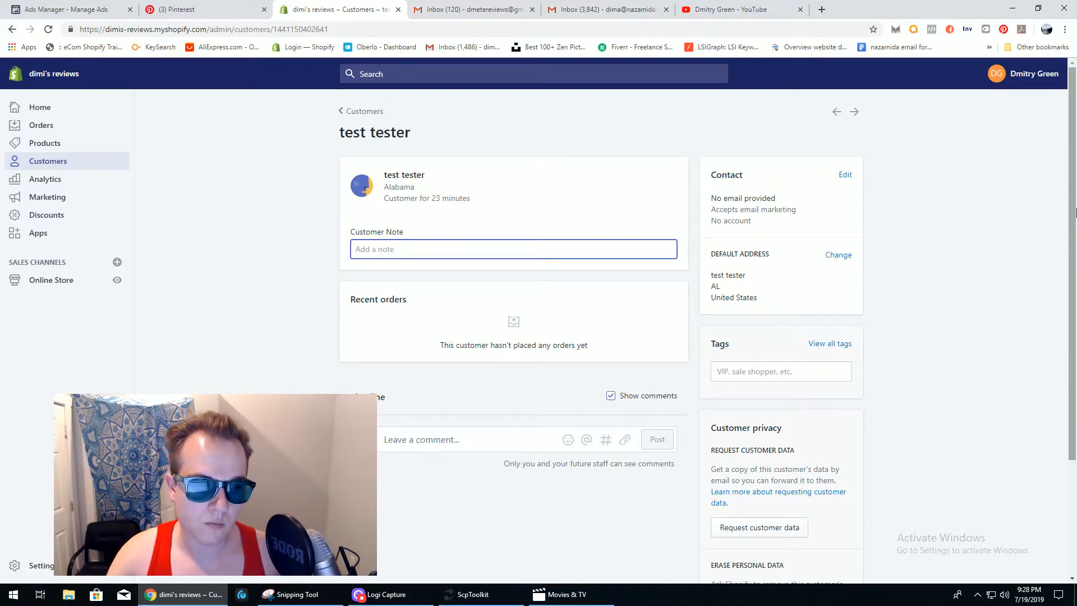
{"action": "scroll", "coordinate": [1075, 212], "scroll_direction": "down", "scroll_amount": 2}
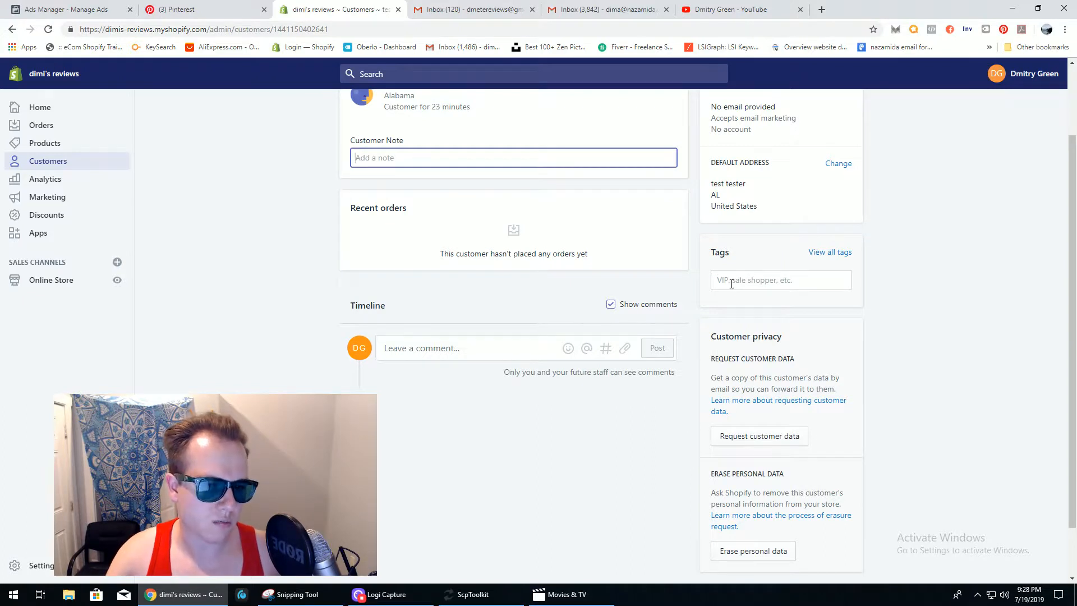
{"action": "scroll", "coordinate": [1075, 297], "scroll_direction": "down", "scroll_amount": 1}
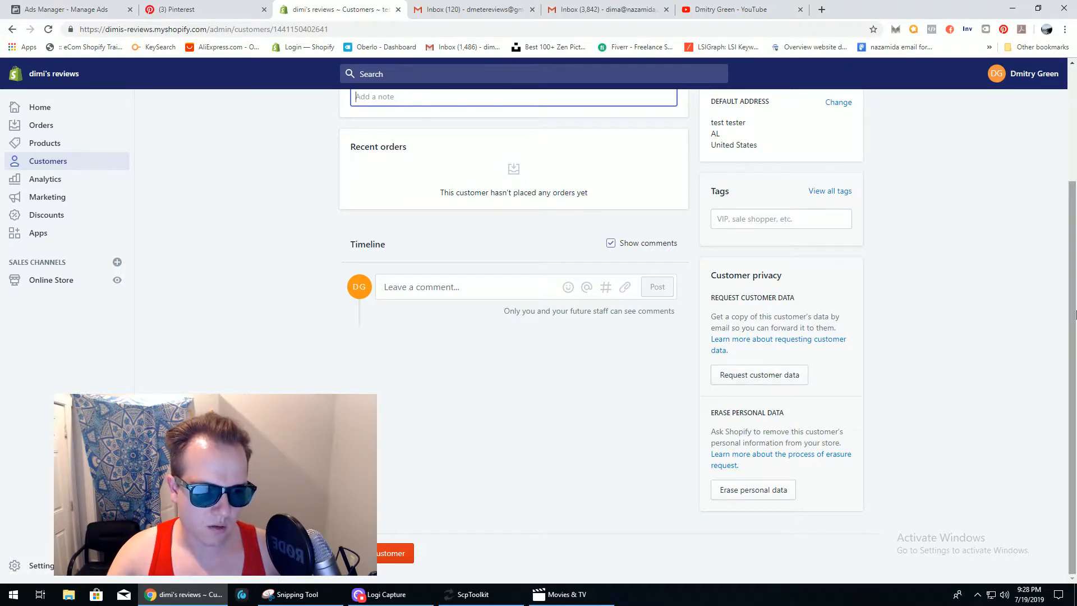
{"action": "scroll", "coordinate": [1074, 323], "scroll_direction": "up", "scroll_amount": 2}
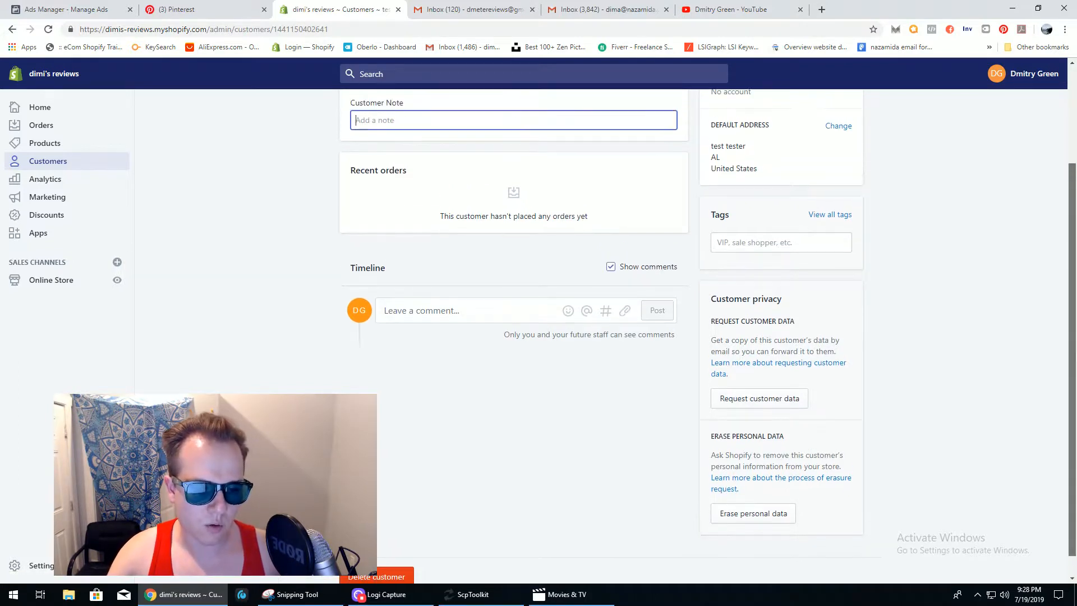
{"action": "scroll", "coordinate": [707, 325], "scroll_direction": "up", "scroll_amount": 1}
{"action": "scroll", "coordinate": [706, 325], "scroll_direction": "down", "scroll_amount": 3}
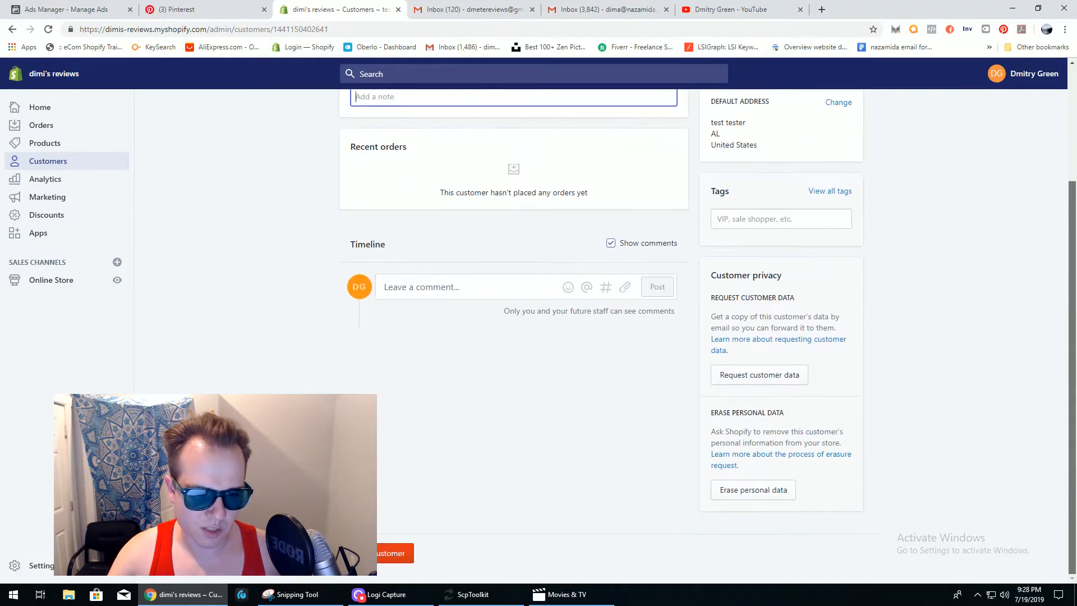
{"action": "scroll", "coordinate": [707, 325], "scroll_direction": "up", "scroll_amount": 1}
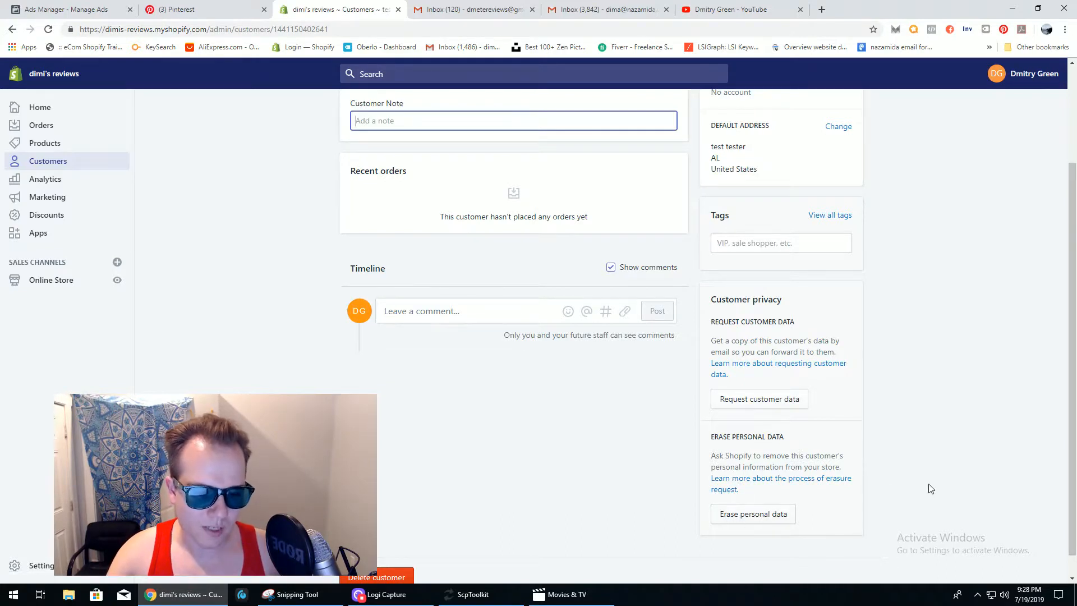
{"action": "mouse_move", "coordinate": [1068, 478]}
{"action": "left_mouse_down"}
{"action": "mouse_move", "coordinate": [1068, 405]}
{"action": "mouse_move", "coordinate": [1067, 495]}
{"action": "left_mouse_up"}
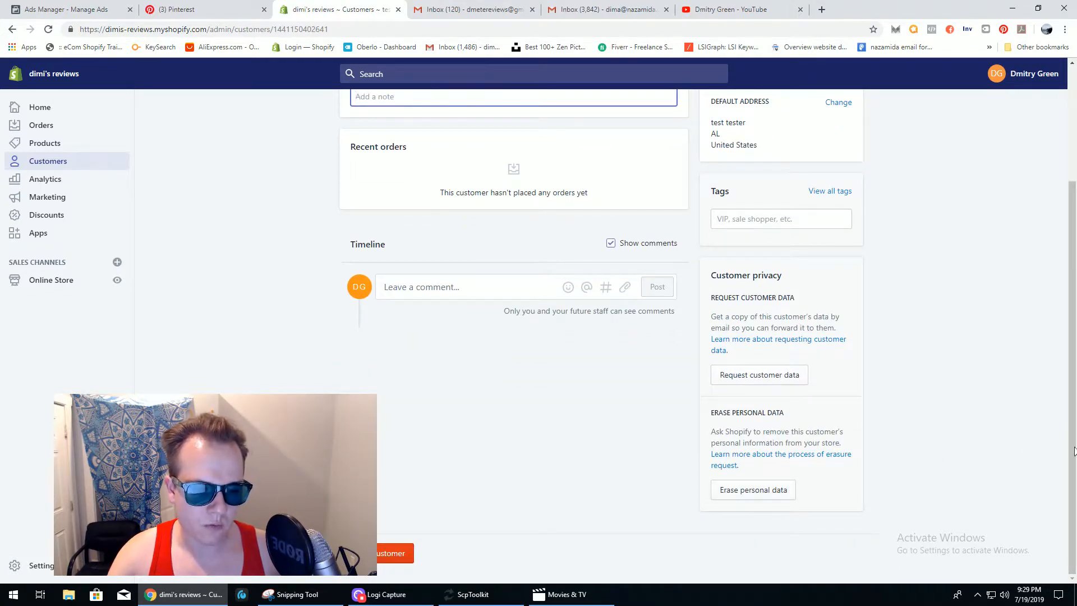
{"action": "left_click_drag", "start_coordinate": [1073, 451], "coordinate": [1073, 339]}
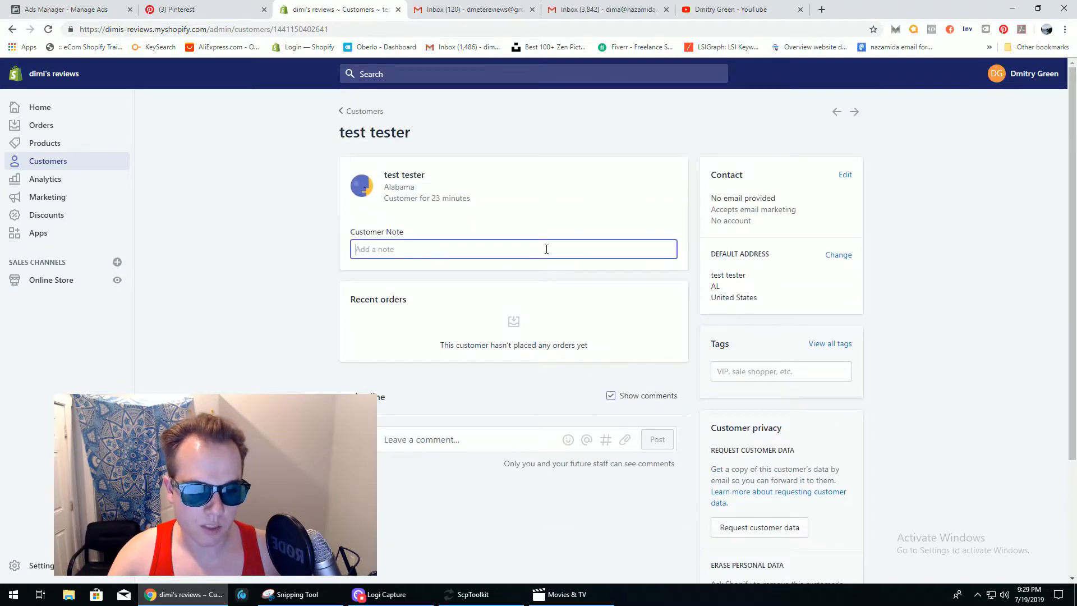
{"action": "left_click", "coordinate": [55, 182]}
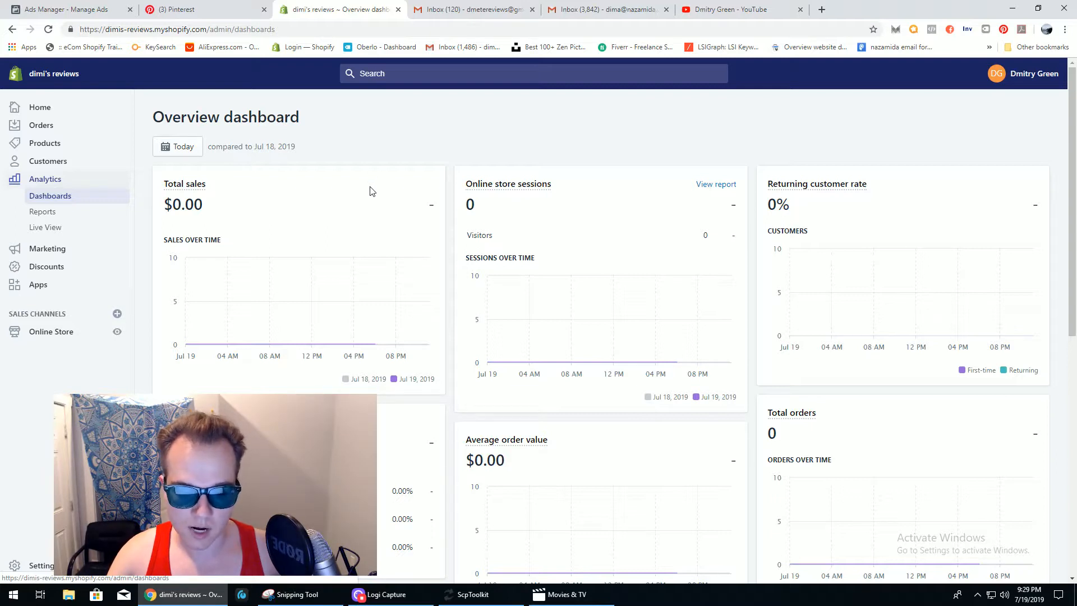
{"action": "mouse_move", "coordinate": [1076, 127]}
{"action": "left_mouse_down"}
{"action": "mouse_move", "coordinate": [1076, 245]}
{"action": "mouse_move", "coordinate": [1075, 115]}
{"action": "left_mouse_up"}
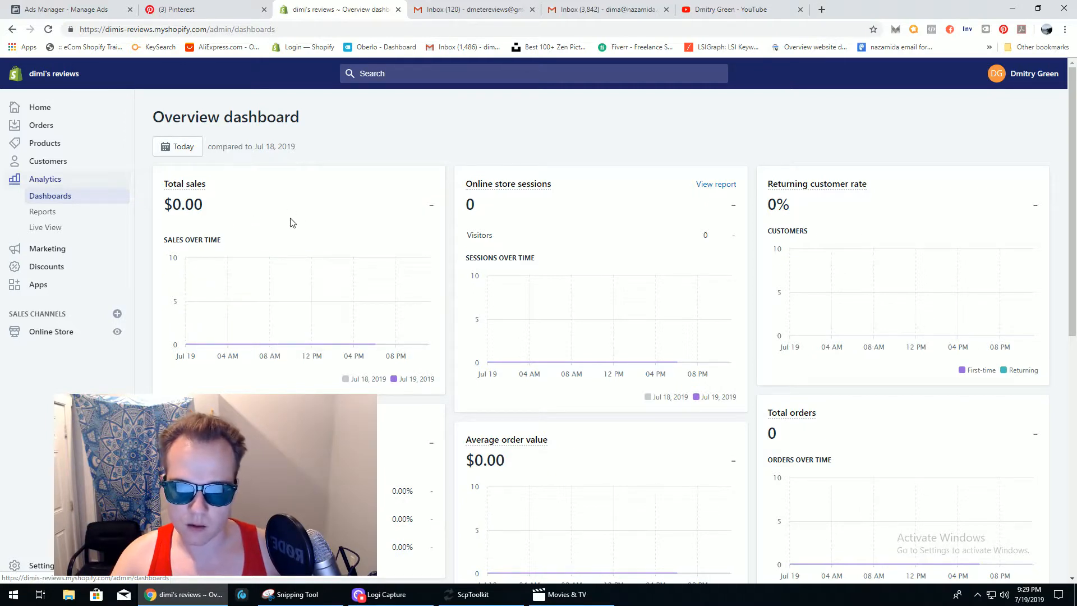
{"action": "mouse_move", "coordinate": [1074, 148]}
{"action": "left_mouse_down"}
{"action": "mouse_move", "coordinate": [1074, 170]}
{"action": "mouse_move", "coordinate": [1074, 145]}
{"action": "left_mouse_up"}
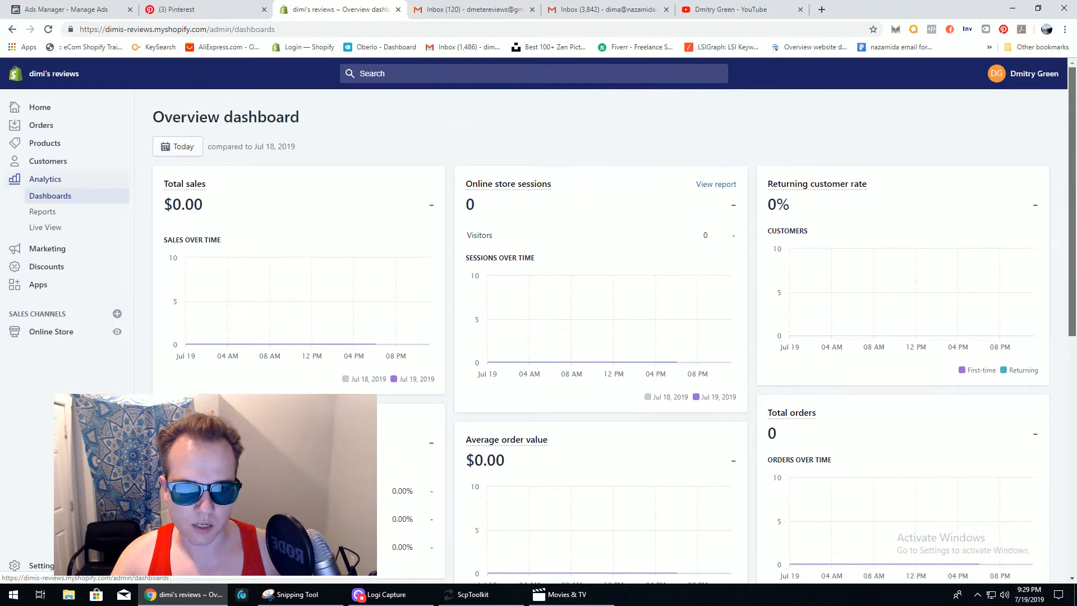
{"action": "left_click", "coordinate": [192, 150]}
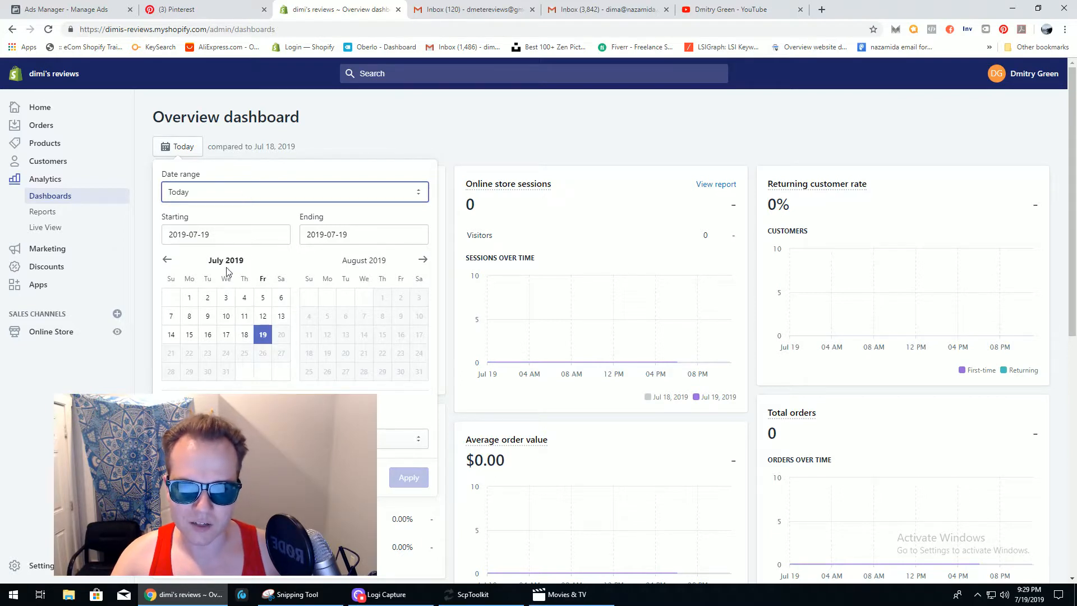
{"action": "left_click", "coordinate": [226, 335]}
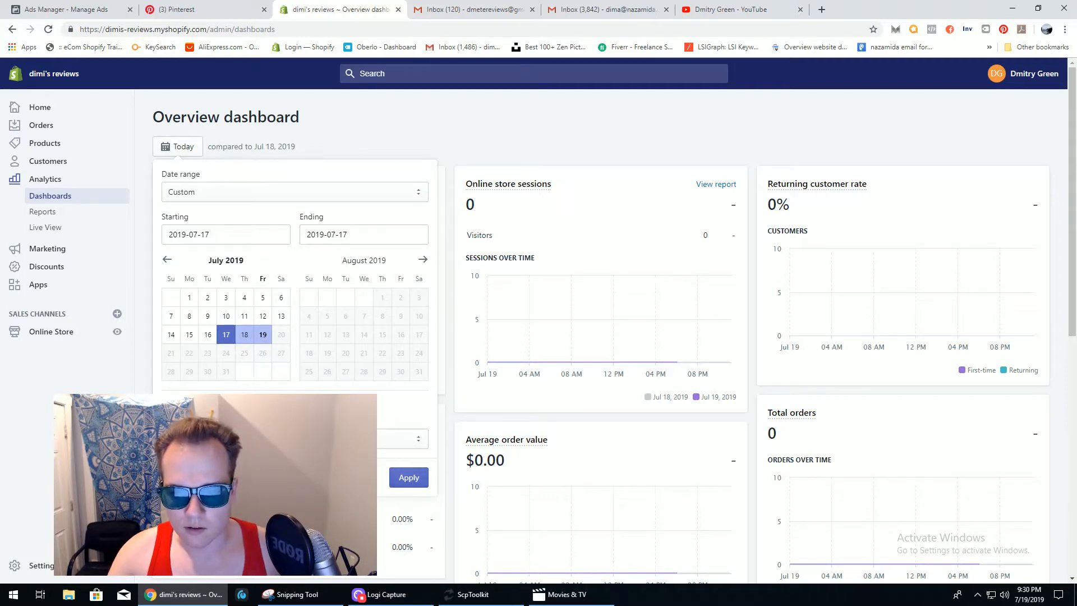
{"action": "left_click", "coordinate": [182, 477]}
{"action": "left_click_drag", "start_coordinate": [1072, 170], "coordinate": [1072, 200]}
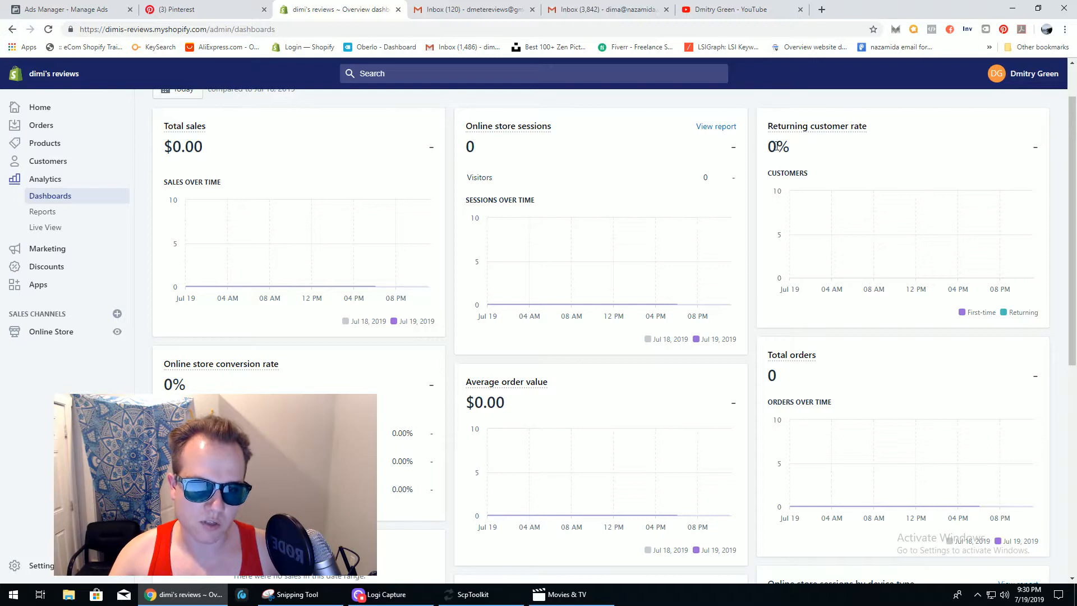
{"action": "left_click_drag", "start_coordinate": [1072, 149], "coordinate": [1071, 261]}
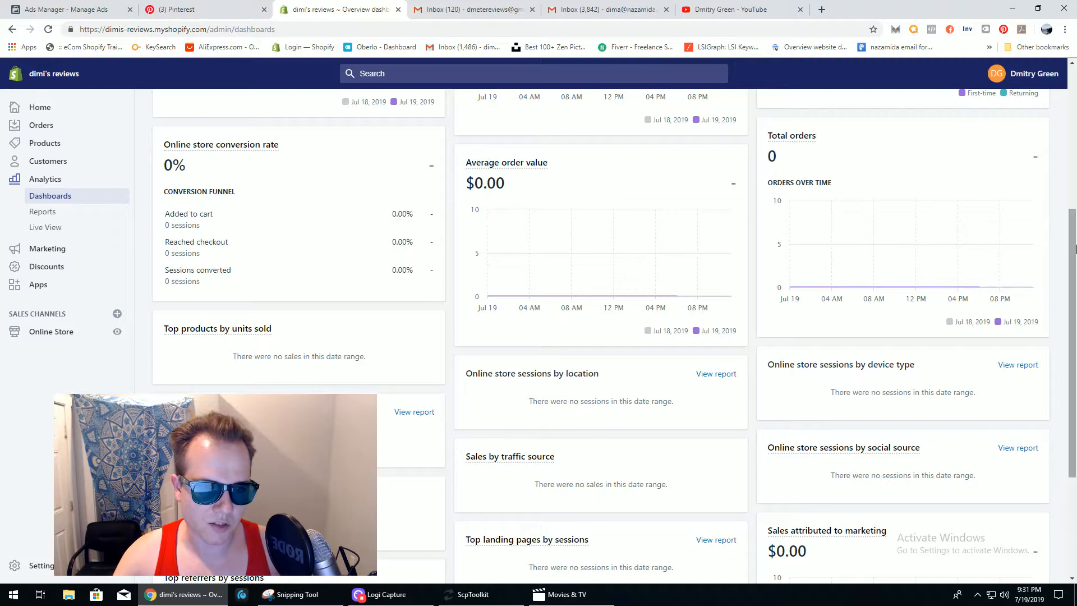
{"action": "left_click_drag", "start_coordinate": [1075, 239], "coordinate": [1075, 326]}
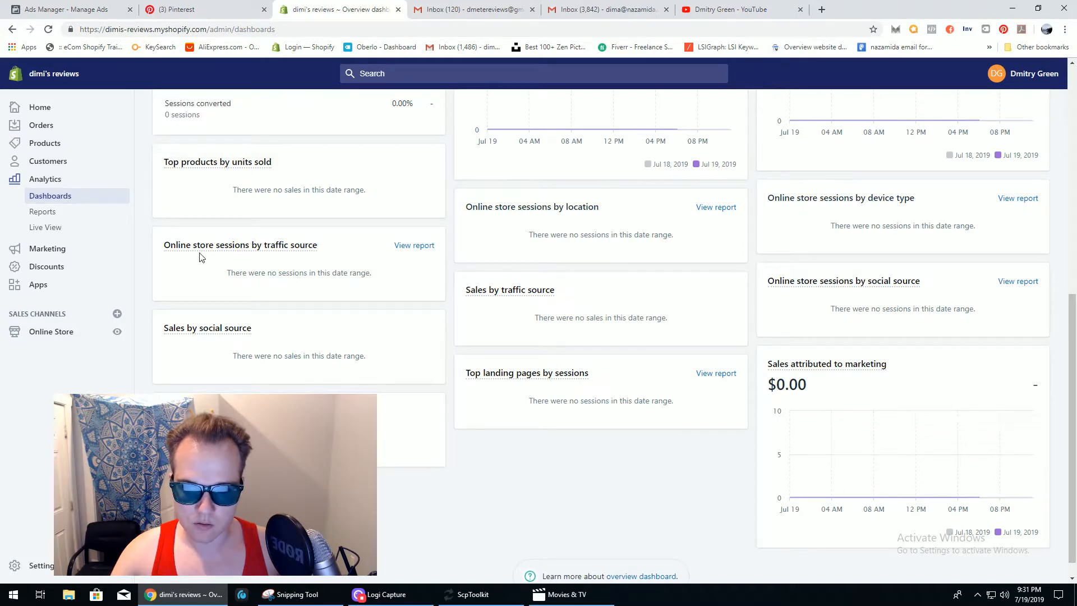
{"action": "mouse_move", "coordinate": [202, 257]}
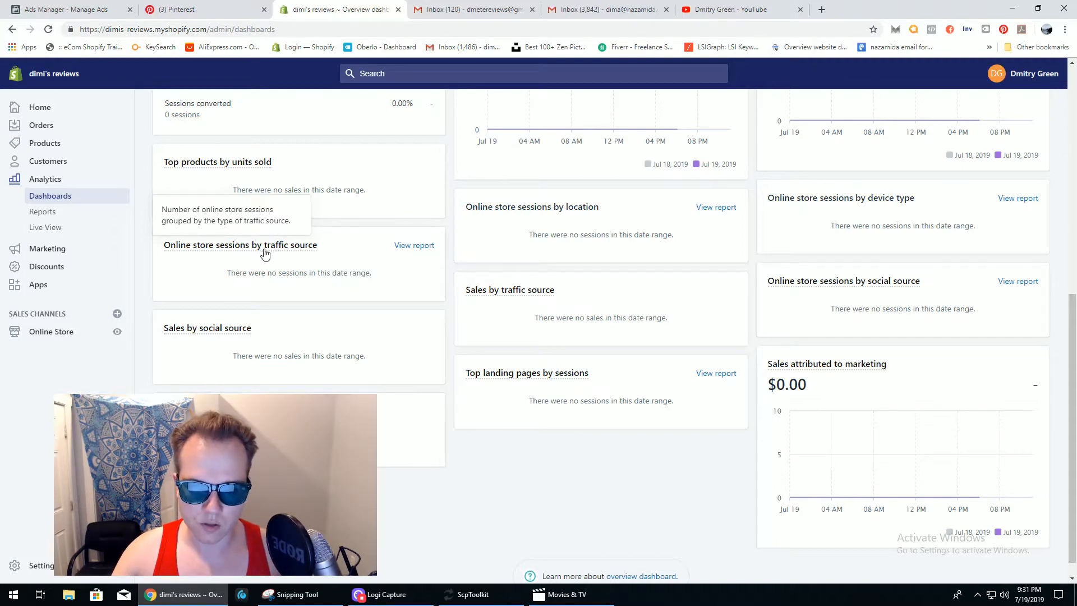
{"action": "mouse_move", "coordinate": [209, 331]}
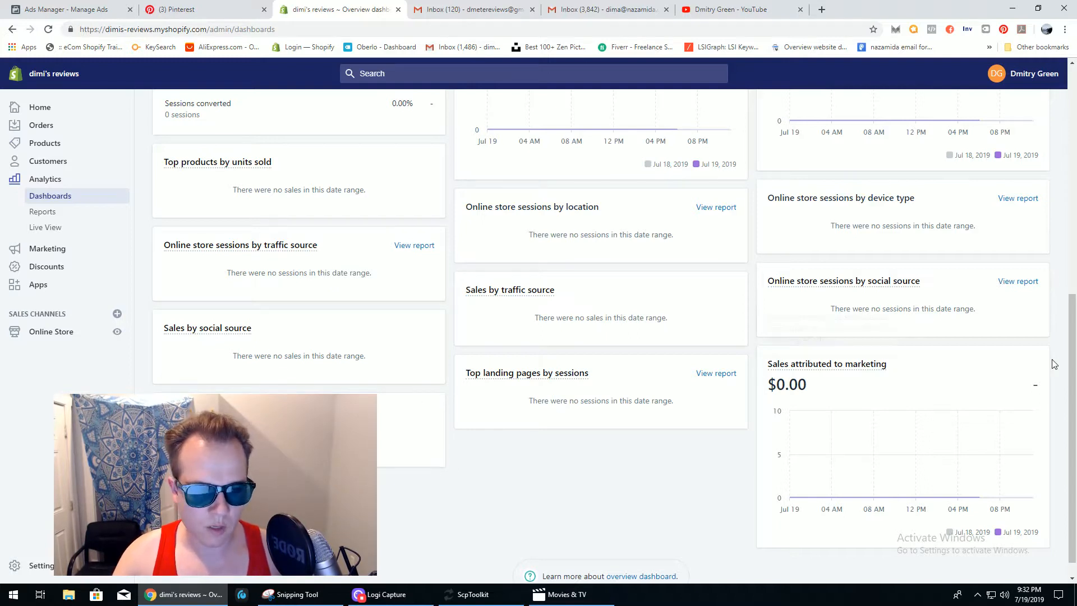
{"action": "scroll", "coordinate": [1074, 373], "scroll_direction": "up", "scroll_amount": 1}
{"action": "left_click_drag", "start_coordinate": [1073, 351], "coordinate": [1073, 343]}
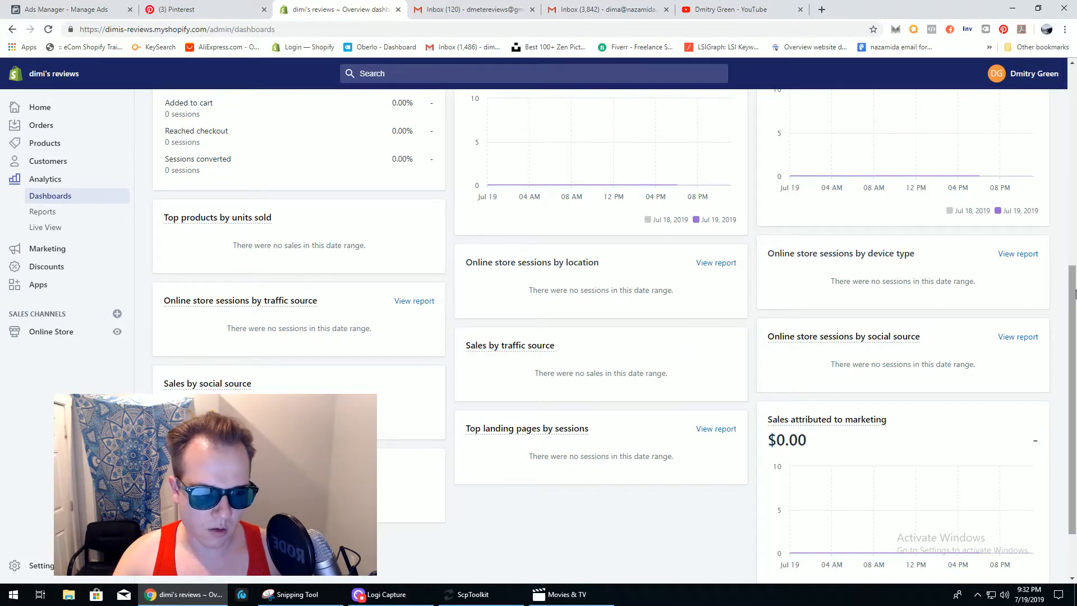
{"action": "scroll", "coordinate": [1072, 393], "scroll_direction": "down", "scroll_amount": 2}
{"action": "scroll", "coordinate": [600, 336], "scroll_direction": "up", "scroll_amount": 7}
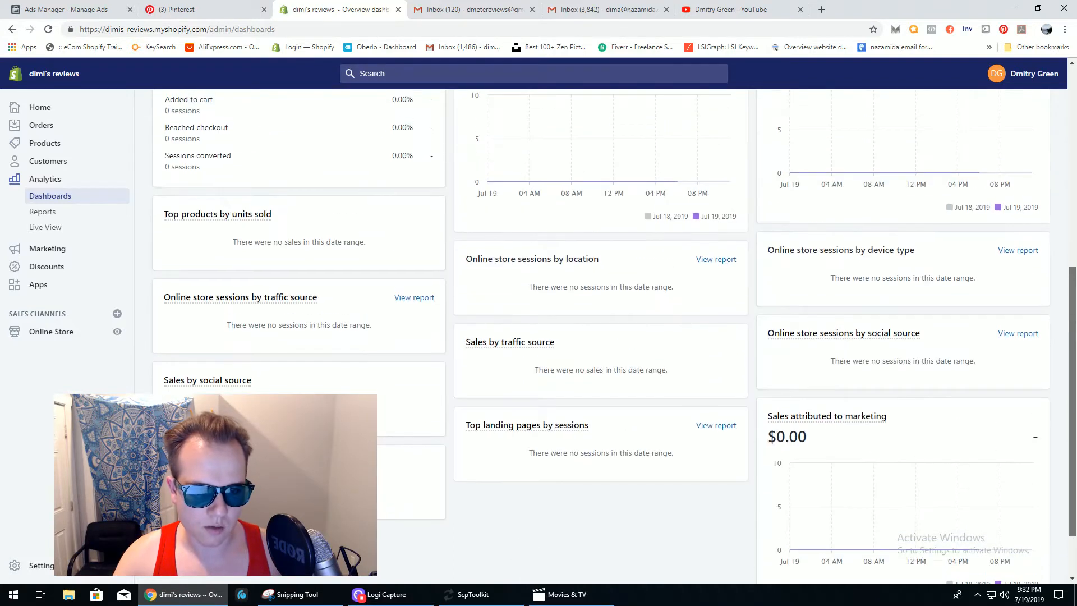
{"action": "left_click_drag", "start_coordinate": [1072, 216], "coordinate": [1072, 192]}
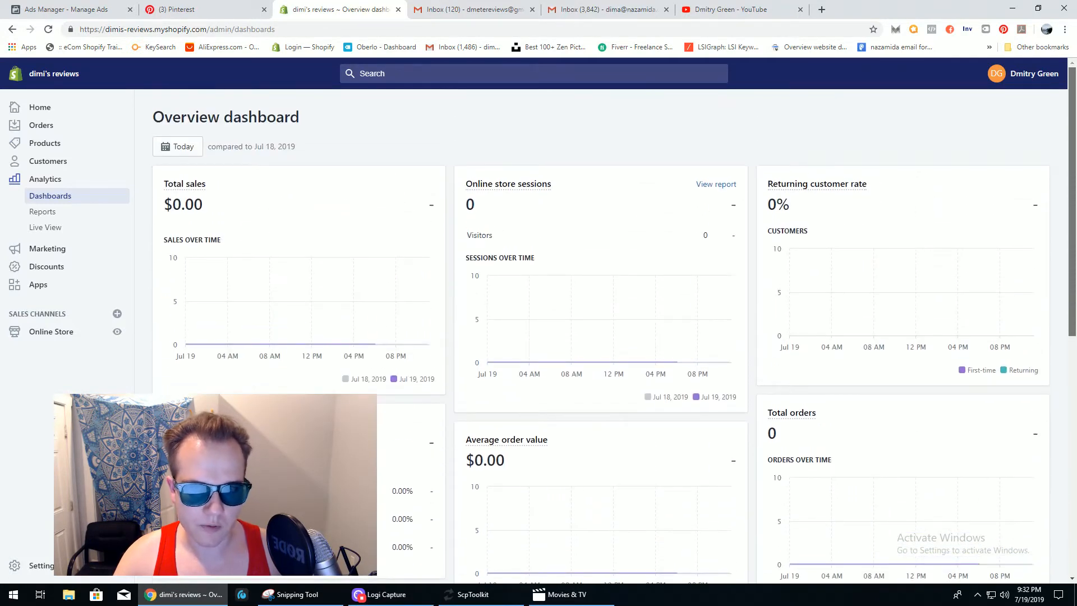
- Open Analytics Reports and browse the Acquisition, Behavior, Finances and Marketing report cards
{"action": "left_click", "coordinate": [54, 215]}
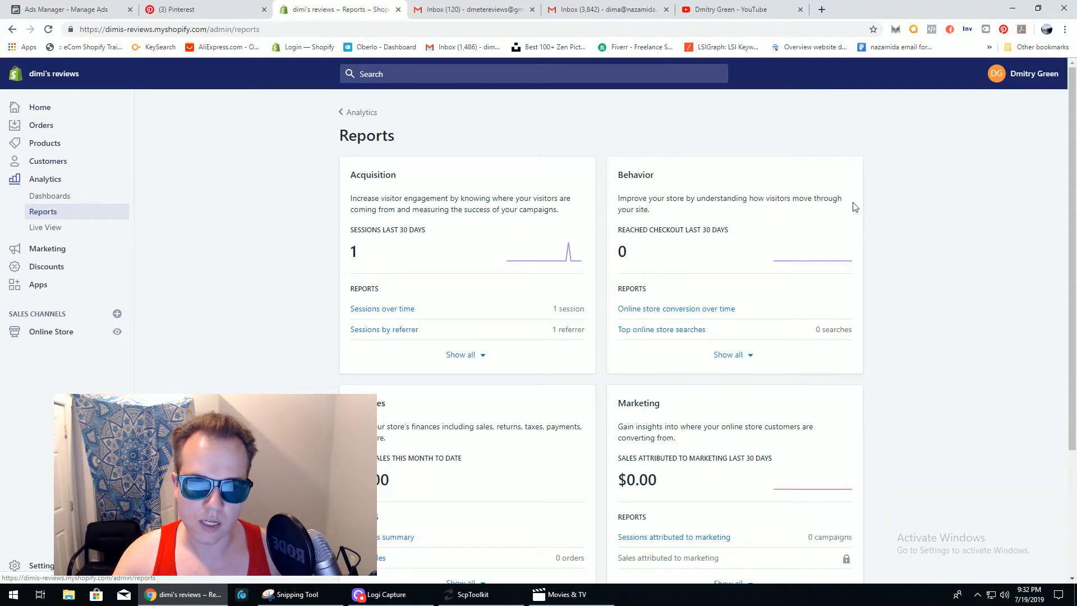
{"action": "scroll", "coordinate": [853, 207], "scroll_direction": "down", "scroll_amount": 1}
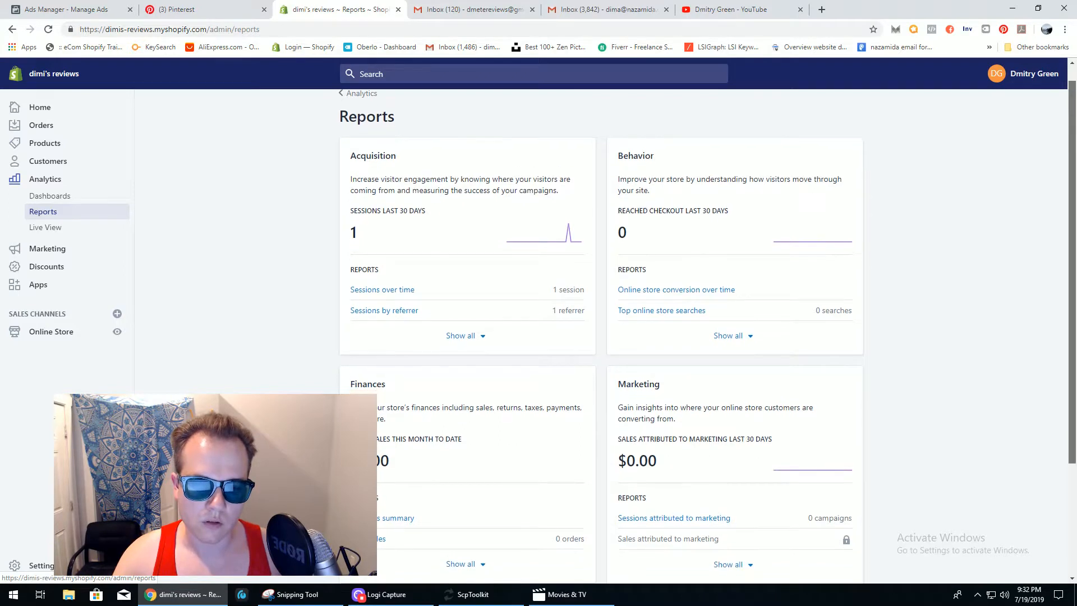
{"action": "scroll", "coordinate": [1074, 110], "scroll_direction": "down", "scroll_amount": 1}
{"action": "scroll", "coordinate": [1074, 109], "scroll_direction": "up", "scroll_amount": 2}
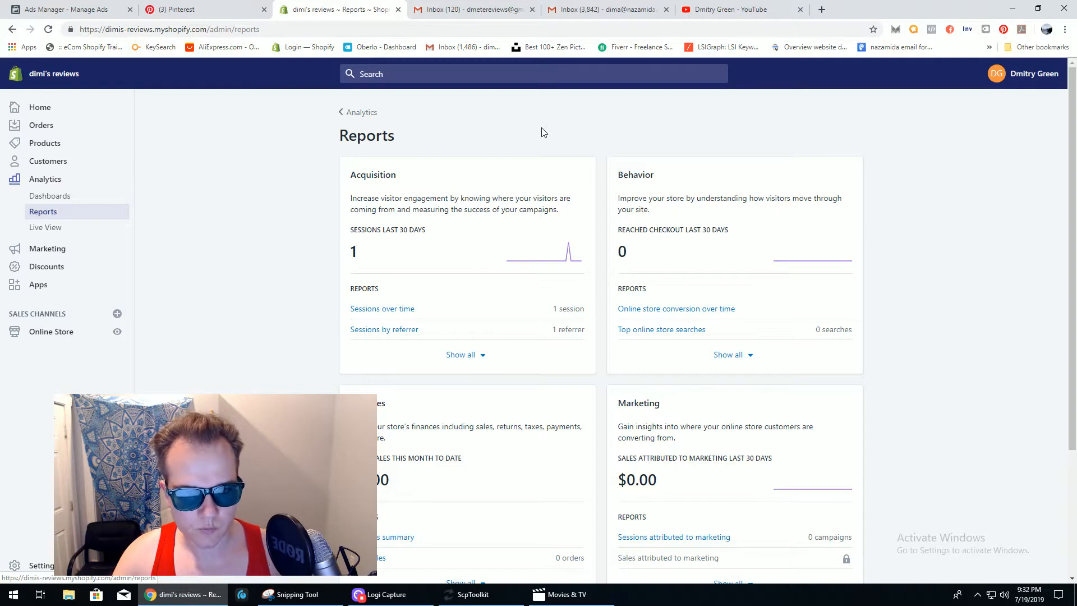
{"action": "scroll", "coordinate": [1072, 258], "scroll_direction": "down", "scroll_amount": 1}
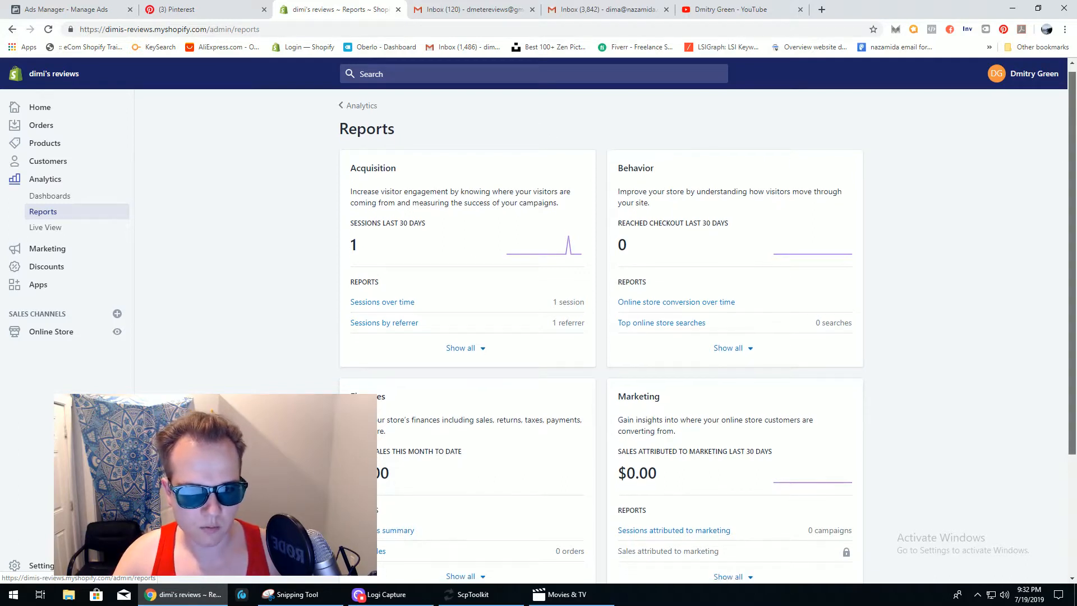
{"action": "scroll", "coordinate": [1074, 172], "scroll_direction": "down", "scroll_amount": 1}
{"action": "scroll", "coordinate": [1073, 172], "scroll_direction": "down", "scroll_amount": 2}
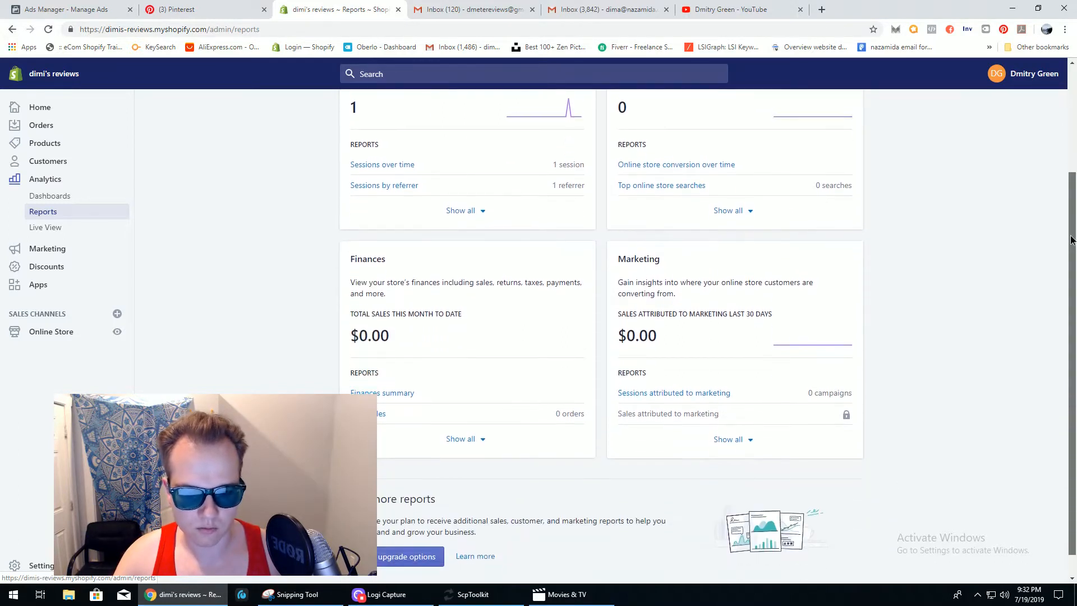
{"action": "scroll", "coordinate": [1074, 172], "scroll_direction": "up", "scroll_amount": 3}
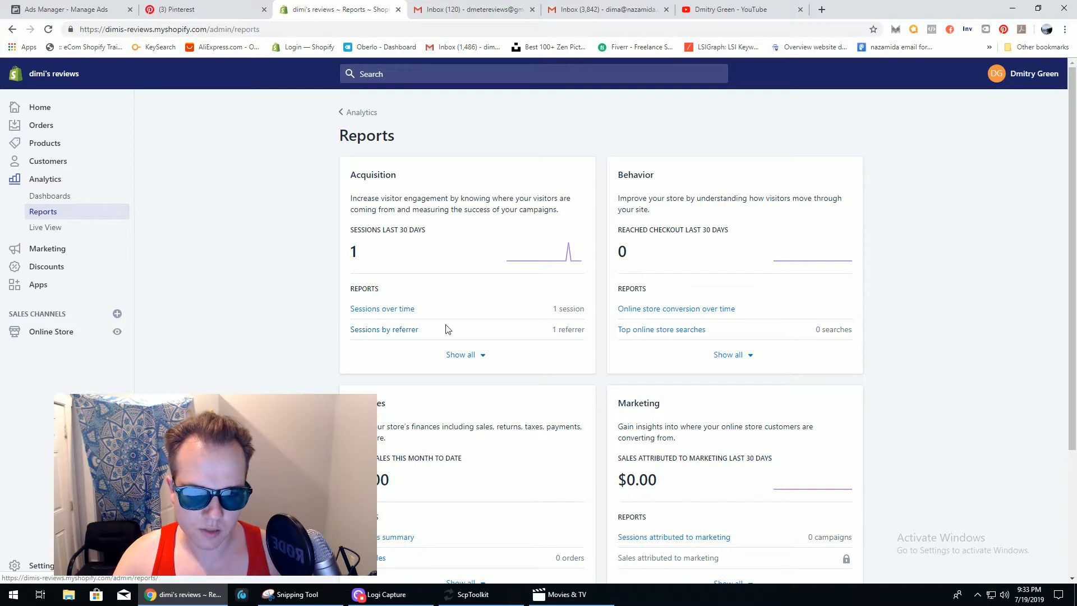
{"action": "scroll", "coordinate": [1072, 328], "scroll_direction": "down", "scroll_amount": 2}
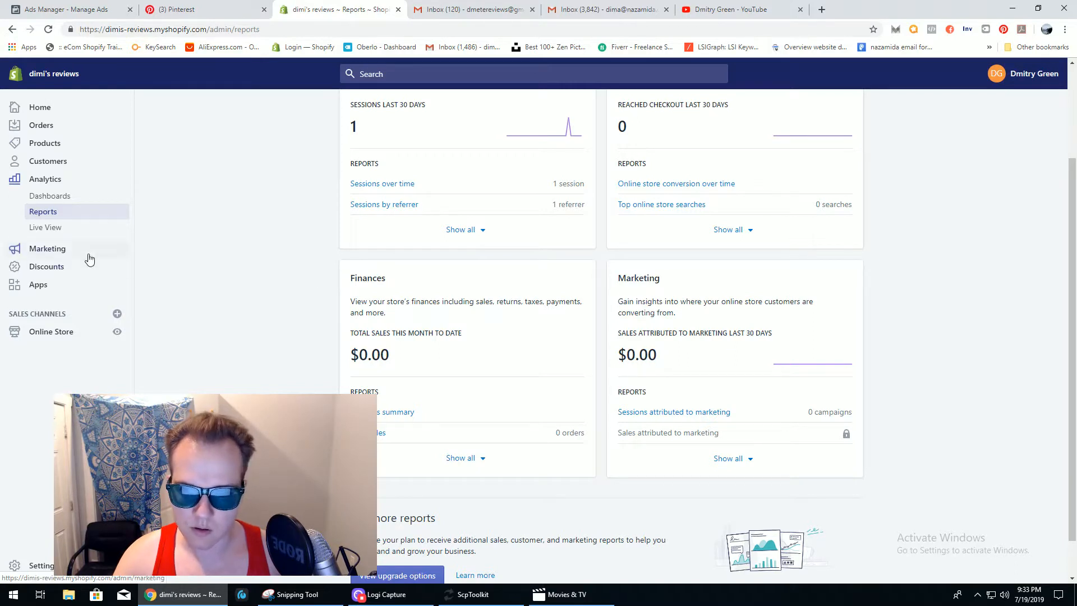
- Open Live View and zoom the visitor map out twice to a world view
{"action": "left_click", "coordinate": [45, 227]}
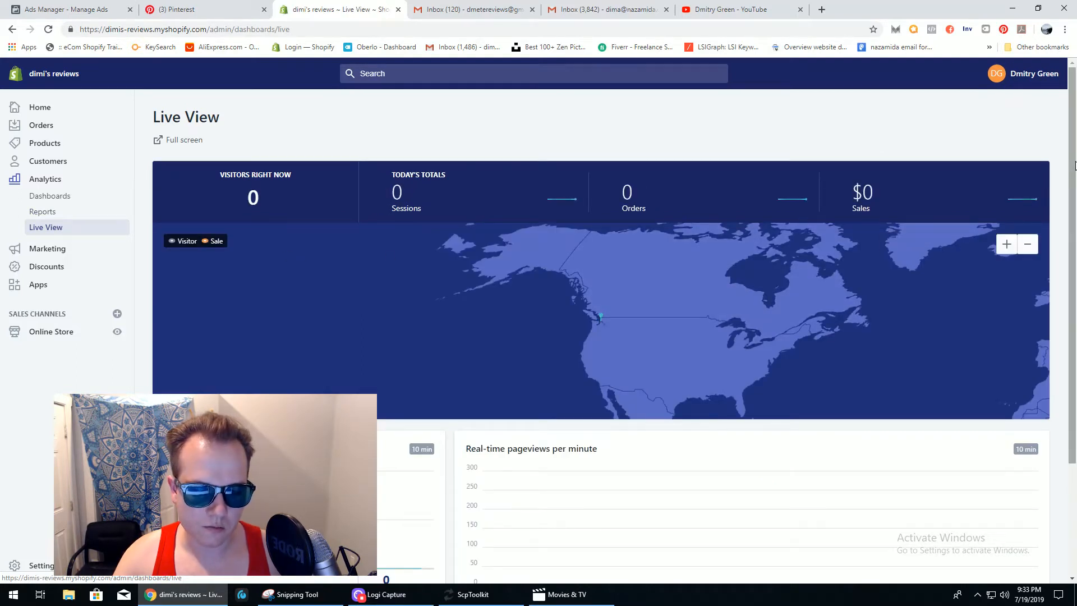
{"action": "left_click_drag", "start_coordinate": [1073, 169], "coordinate": [1076, 223]}
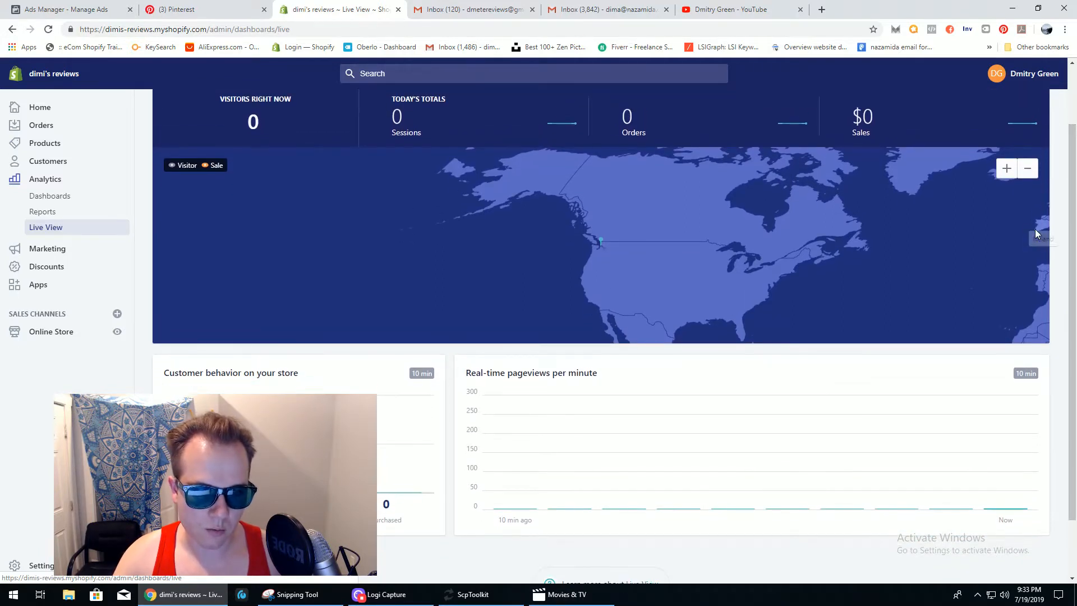
{"action": "left_click", "coordinate": [1034, 176]}
{"action": "left_click", "coordinate": [1032, 175]}
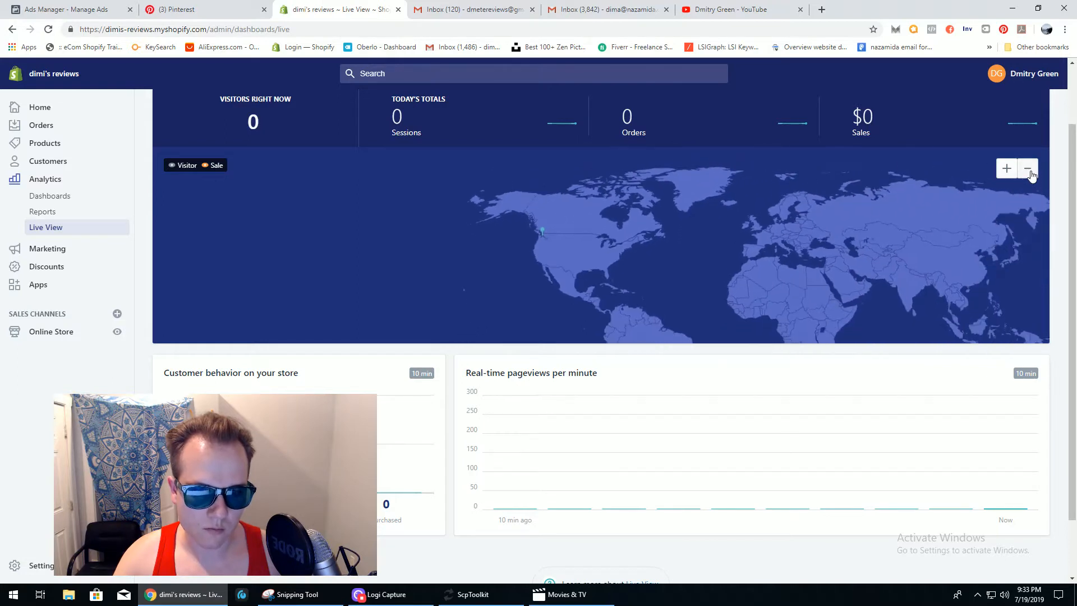
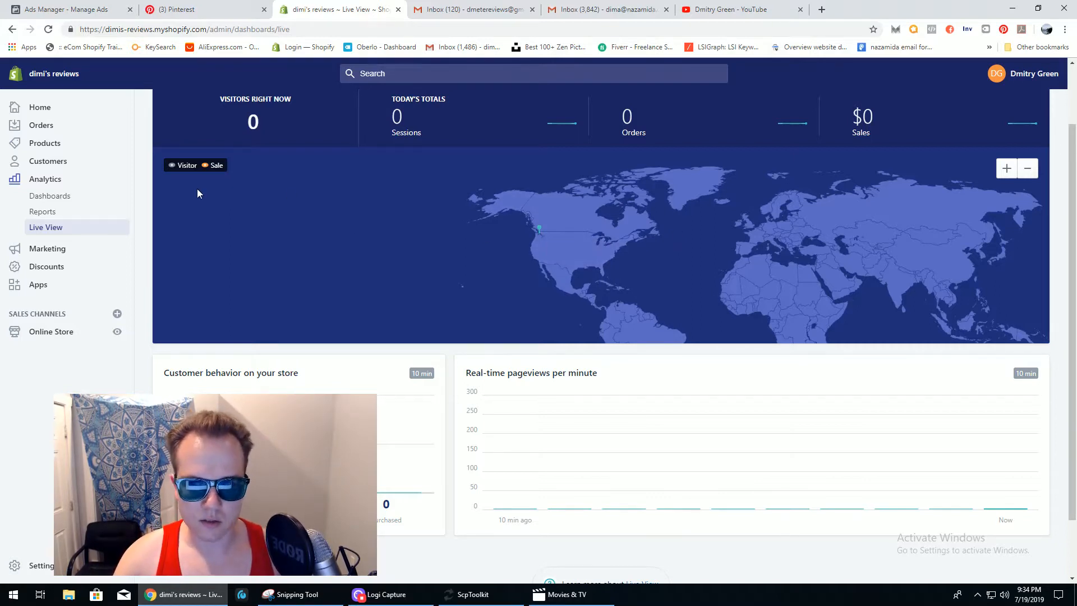
- Leave Live View for the Marketing page, which offers to create an ad campaign
{"action": "left_click", "coordinate": [57, 249]}
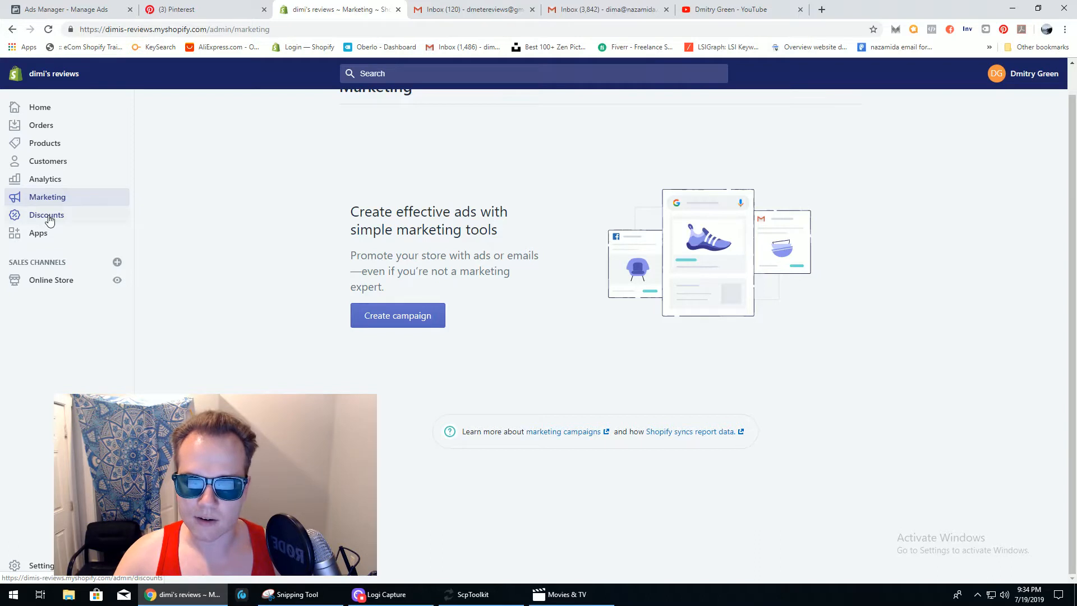
- Go to Discounts and start a new discount code, dismissing the browser's autofill suggestions
{"action": "left_click", "coordinate": [48, 217]}
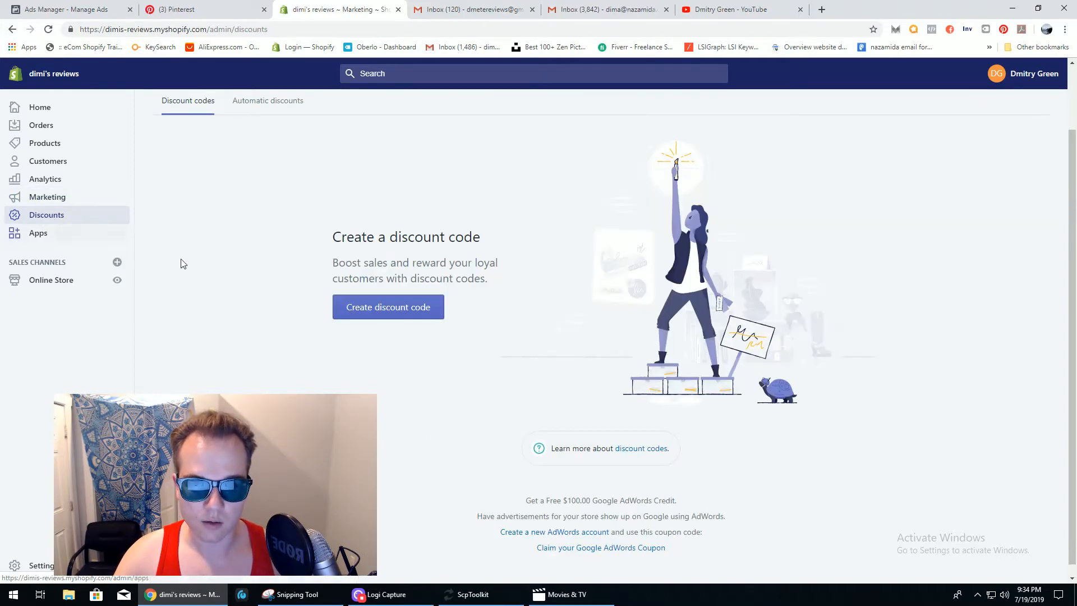
{"action": "left_click", "coordinate": [388, 305]}
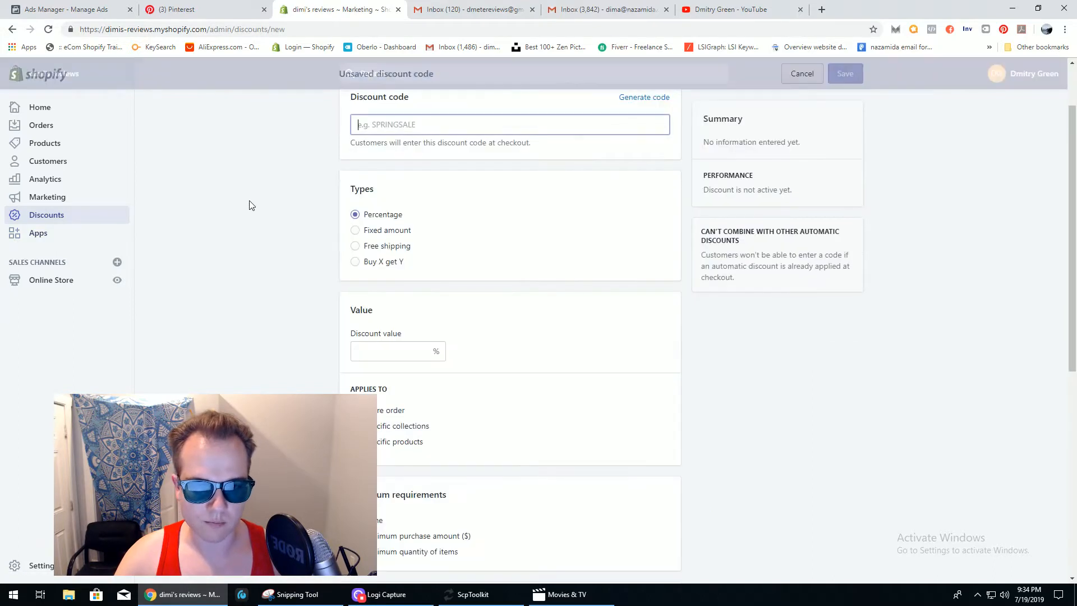
{"action": "scroll", "coordinate": [1073, 230], "scroll_direction": "up", "scroll_amount": 2}
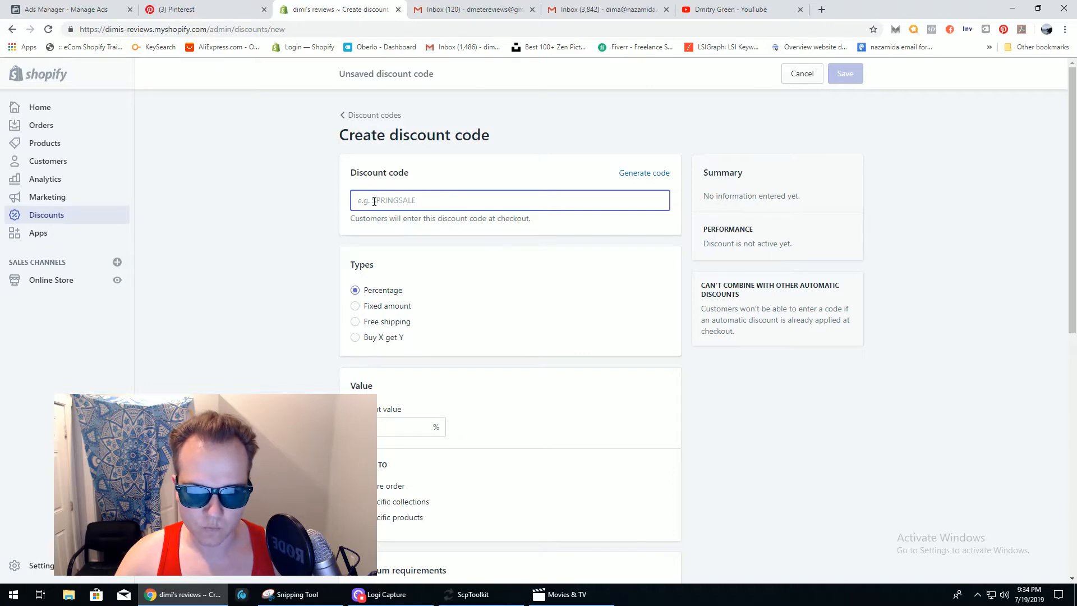
{"action": "left_click", "coordinate": [382, 201]}
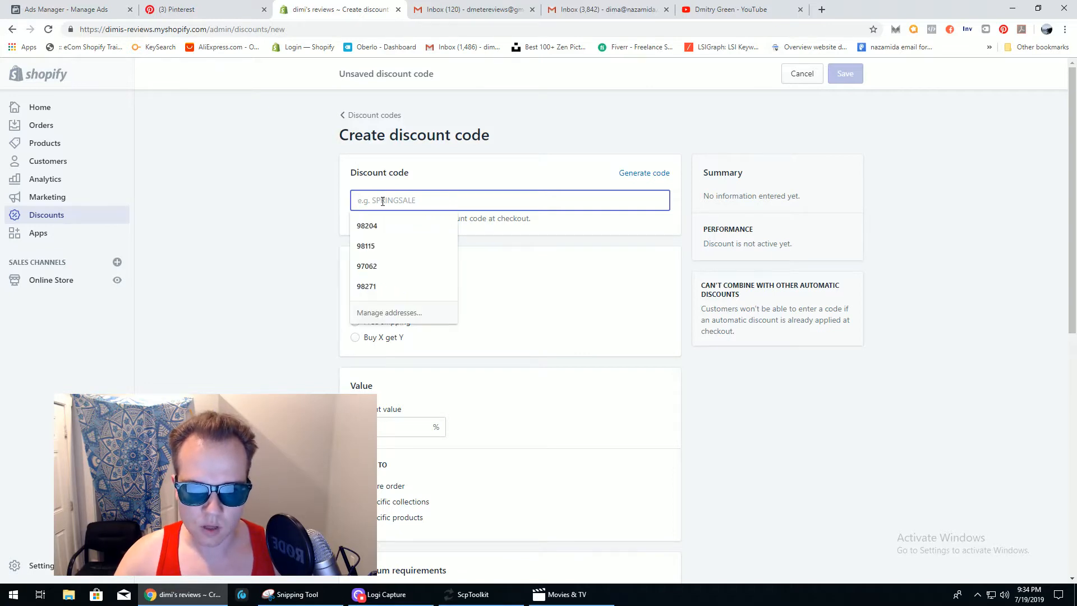
{"action": "left_click", "coordinate": [314, 210]}
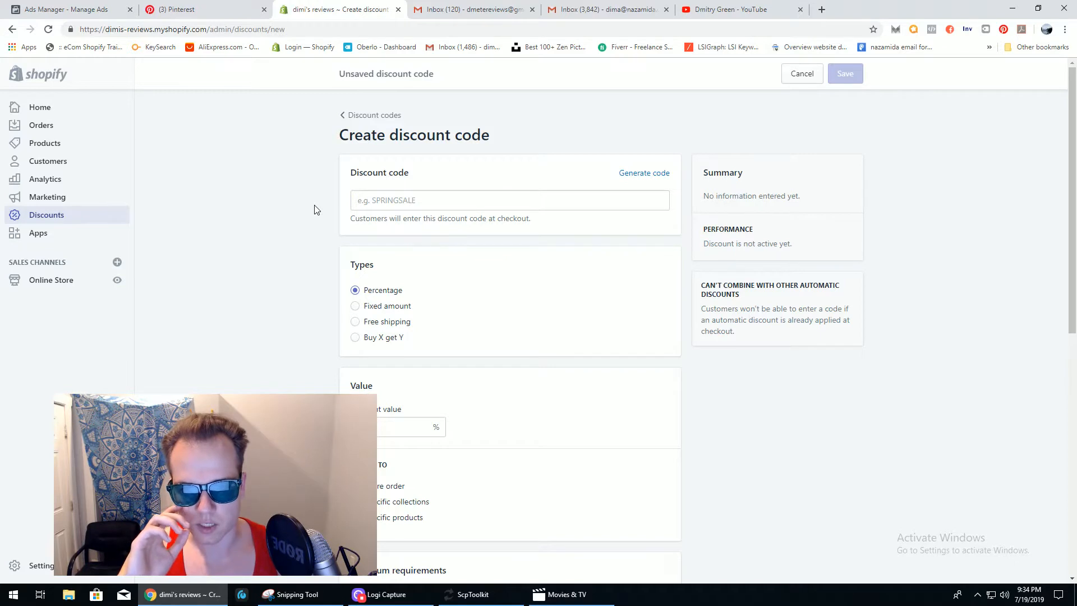
{"action": "left_click", "coordinate": [368, 204]}
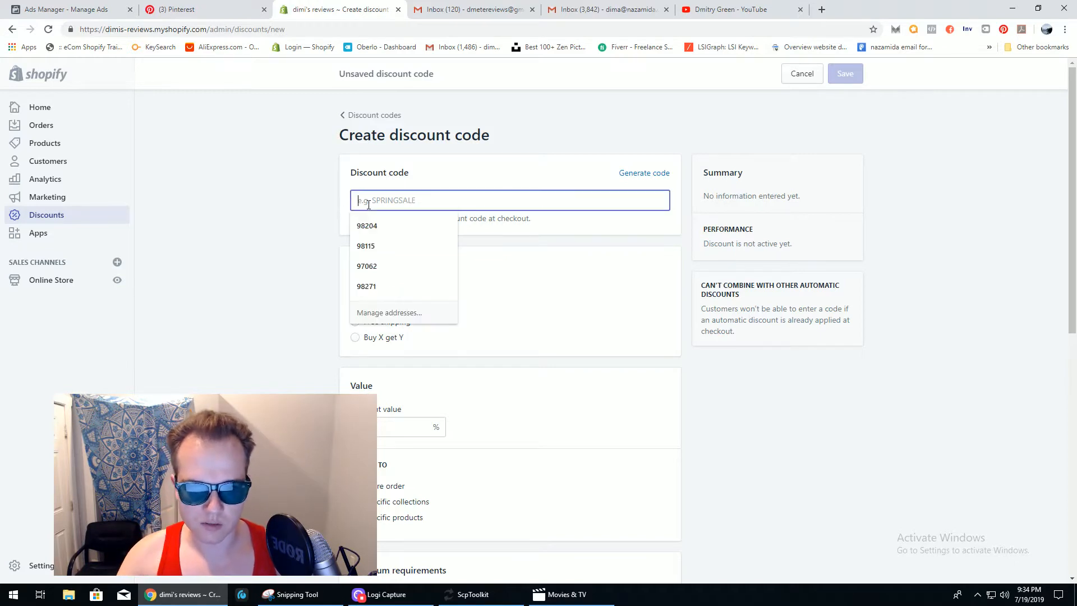
{"action": "left_click", "coordinate": [312, 236]}
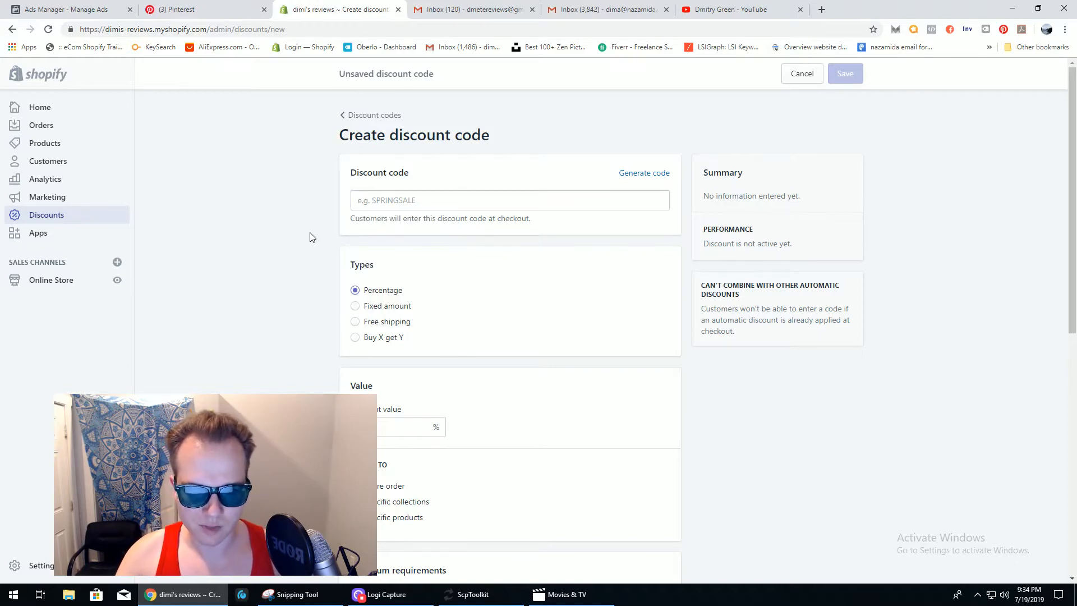
{"action": "left_click_drag", "start_coordinate": [1073, 163], "coordinate": [1074, 208]}
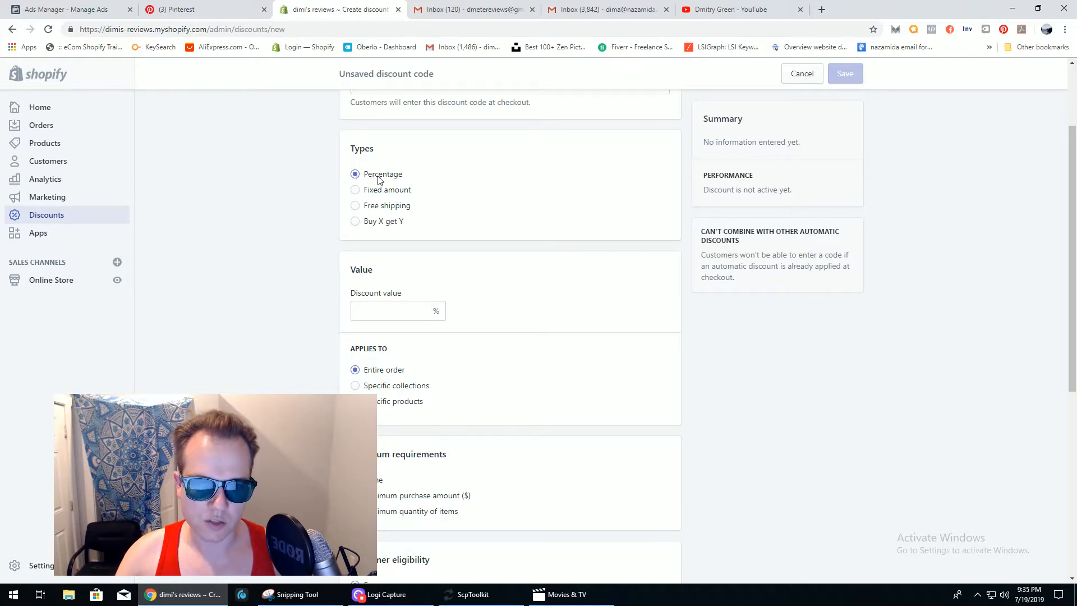
- Try the Fixed amount and Free shipping discount types, then settle on Buy X get Y
{"action": "left_click", "coordinate": [355, 190]}
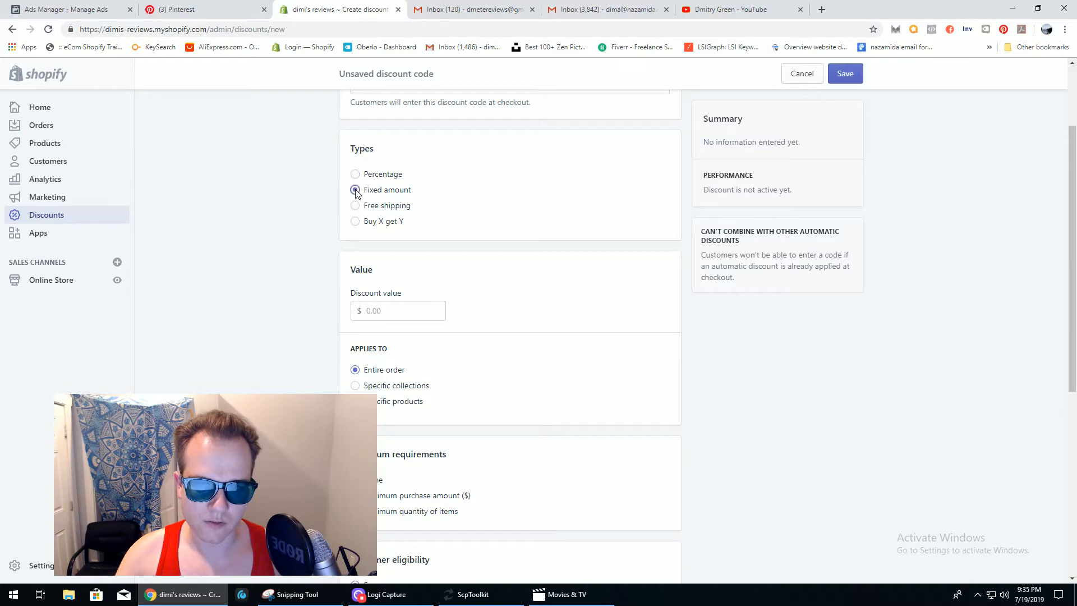
{"action": "left_click", "coordinate": [384, 316]}
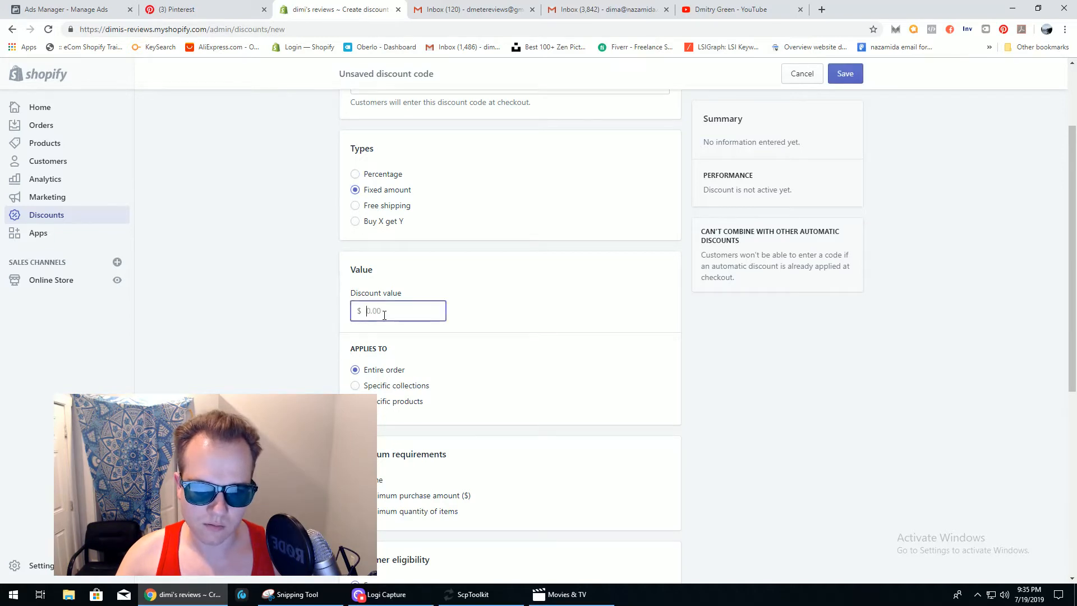
{"action": "left_click", "coordinate": [356, 206]}
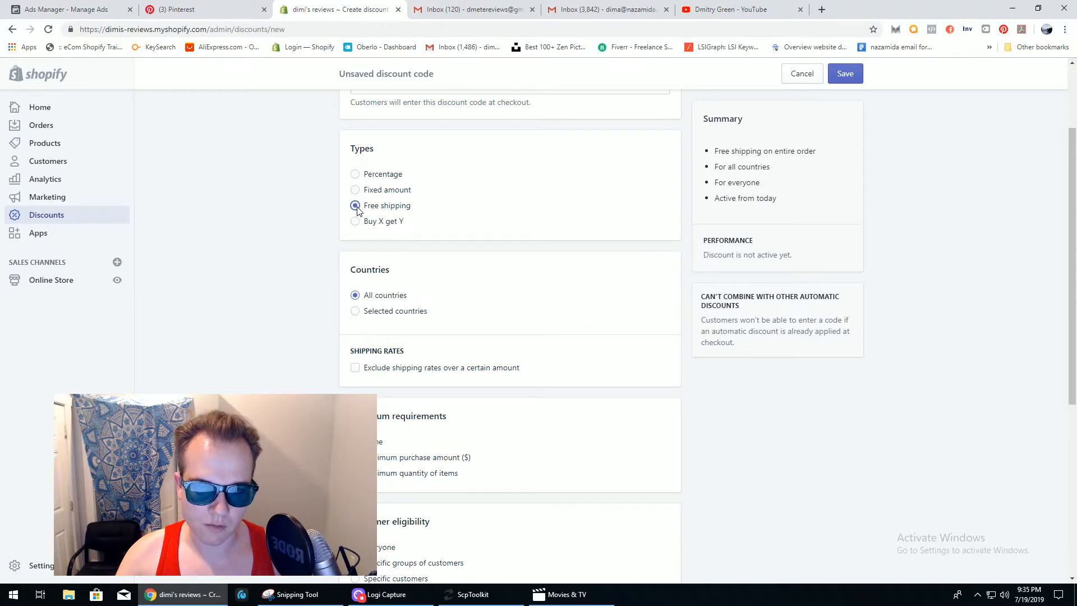
{"action": "left_click", "coordinate": [355, 223]}
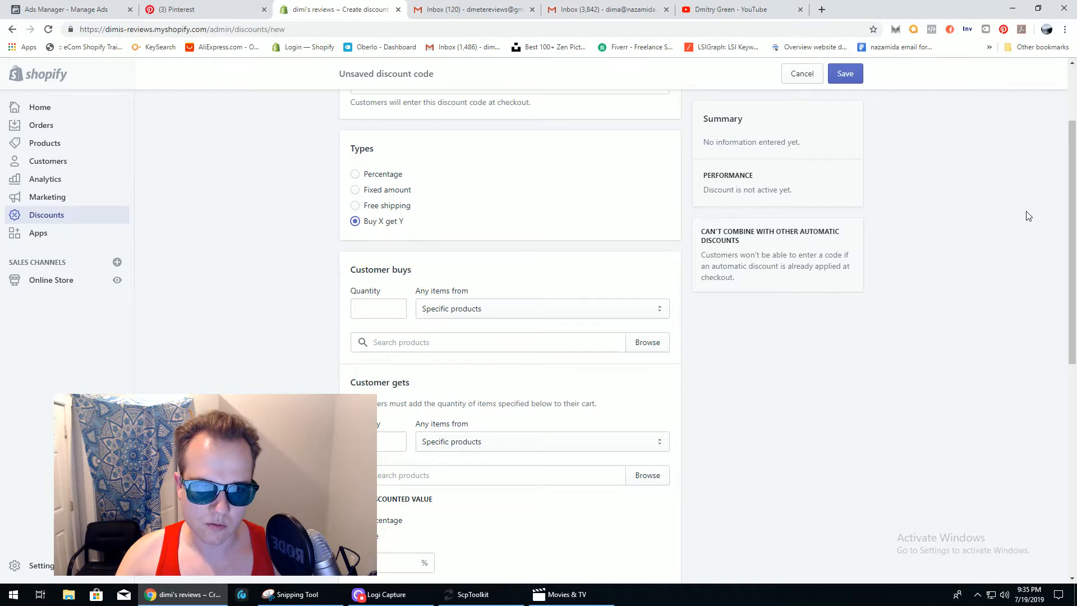
{"action": "left_click_drag", "start_coordinate": [1075, 192], "coordinate": [1076, 243]}
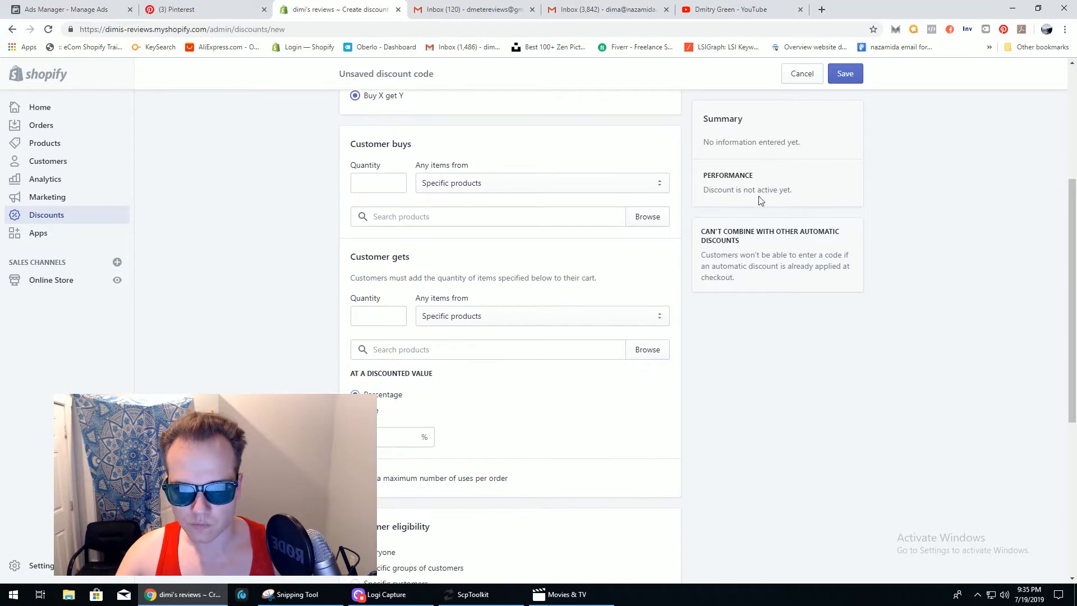
- Add Moon and Stars Backpack as the product under Customer buys
{"action": "left_click", "coordinate": [489, 183]}
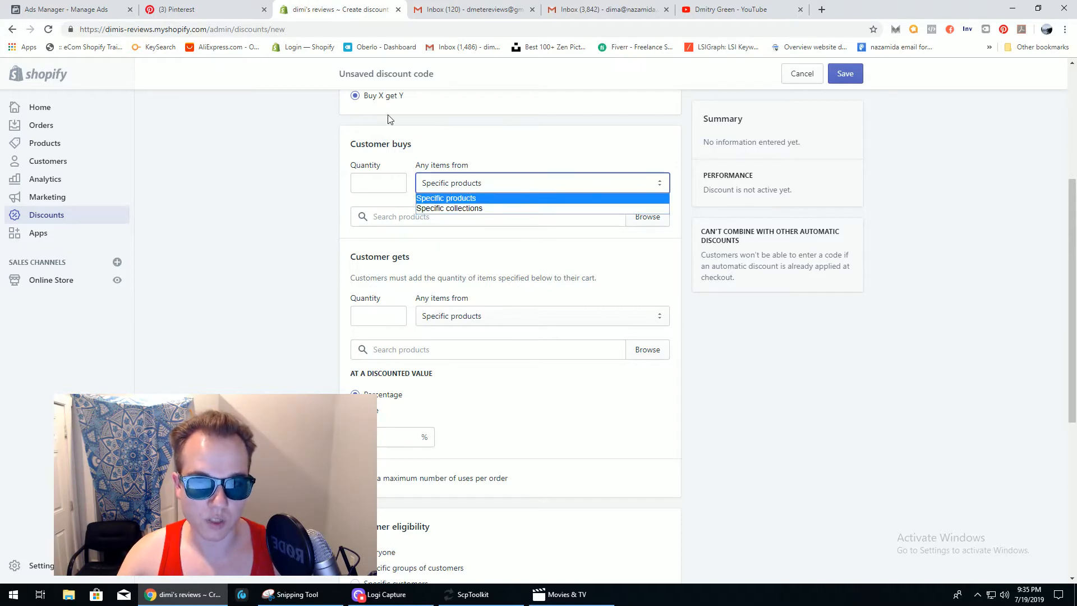
{"action": "left_click_drag", "start_coordinate": [1072, 181], "coordinate": [1073, 152]}
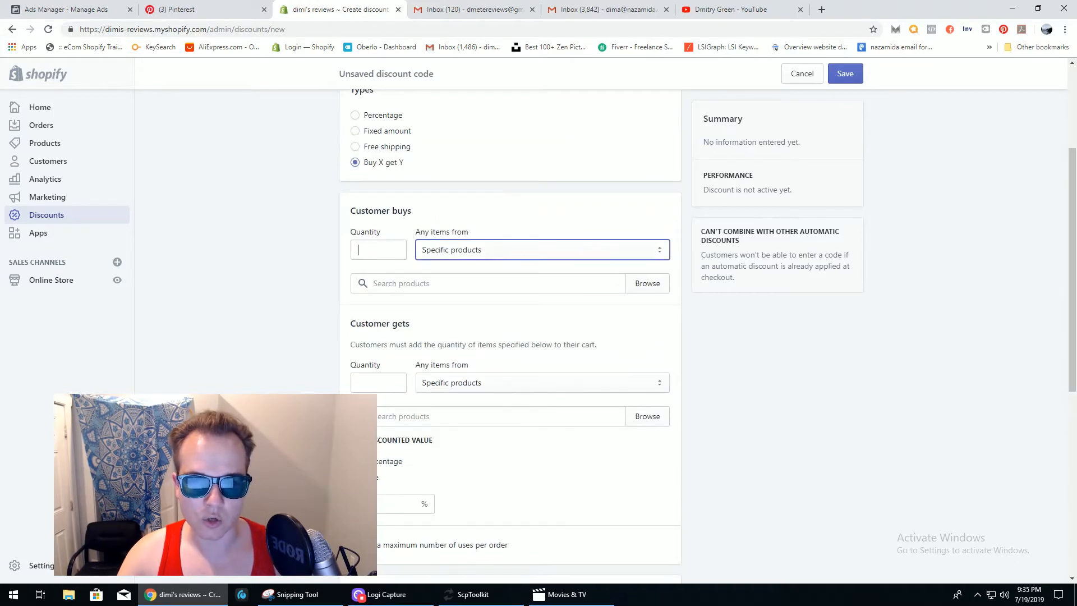
{"action": "left_click", "coordinate": [443, 283]}
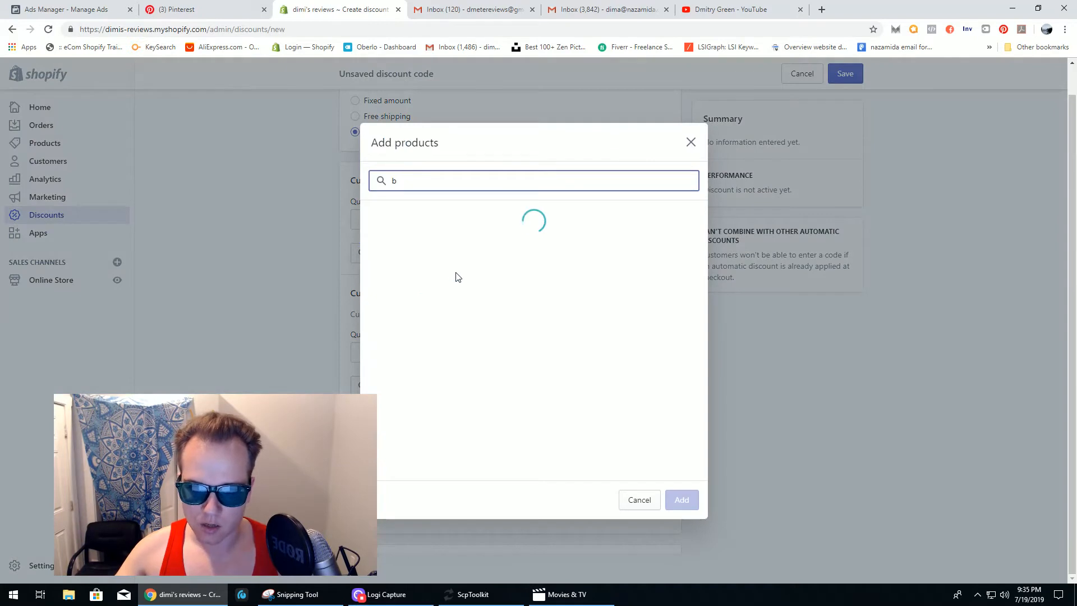
{"action": "left_click", "coordinate": [462, 221]}
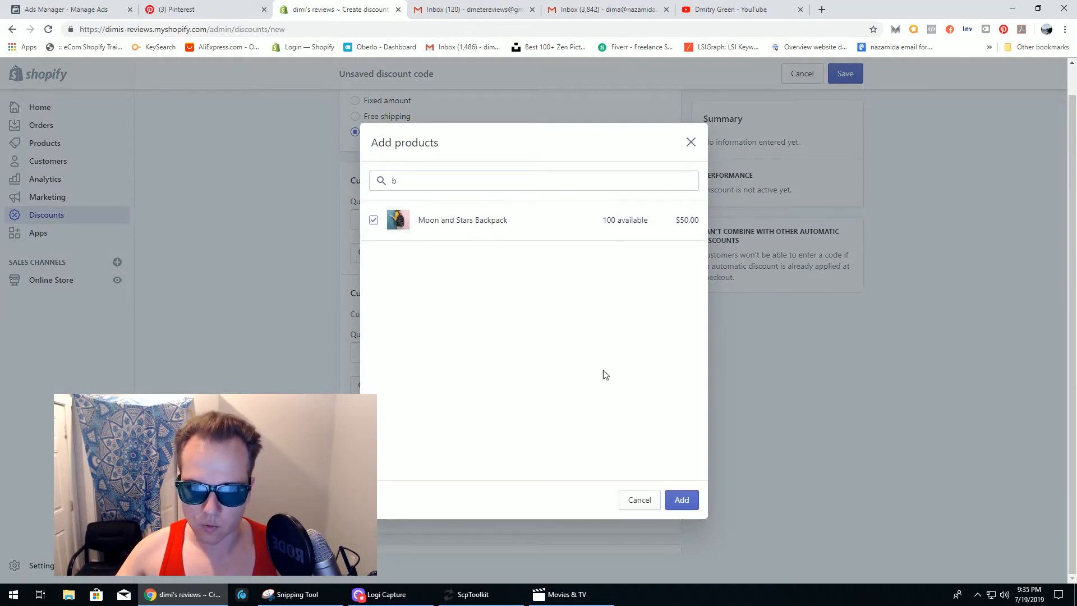
{"action": "left_click", "coordinate": [681, 499]}
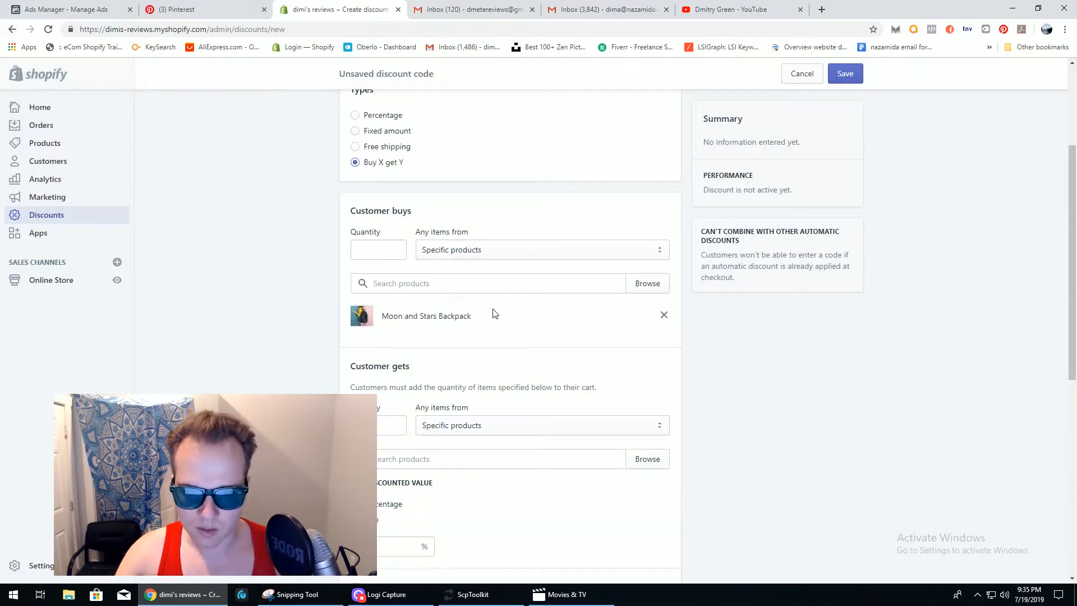
{"action": "left_click_drag", "start_coordinate": [1072, 253], "coordinate": [1072, 214]}
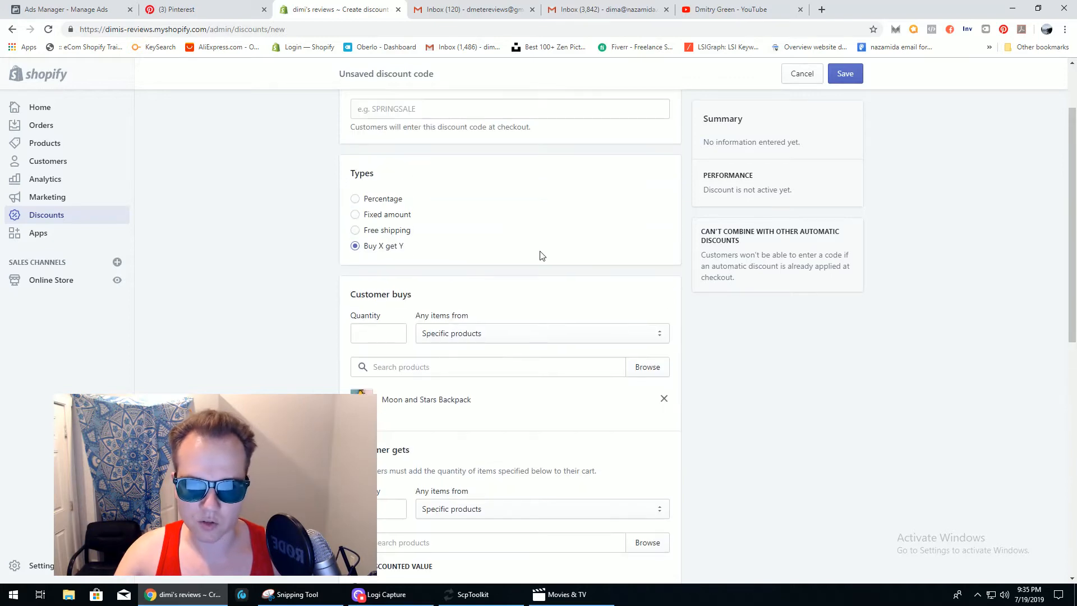
- Switch back to a Percentage discount with a value of 25%
{"action": "left_click", "coordinate": [356, 199]}
{"action": "left_click_drag", "start_coordinate": [1073, 257], "coordinate": [1073, 304]}
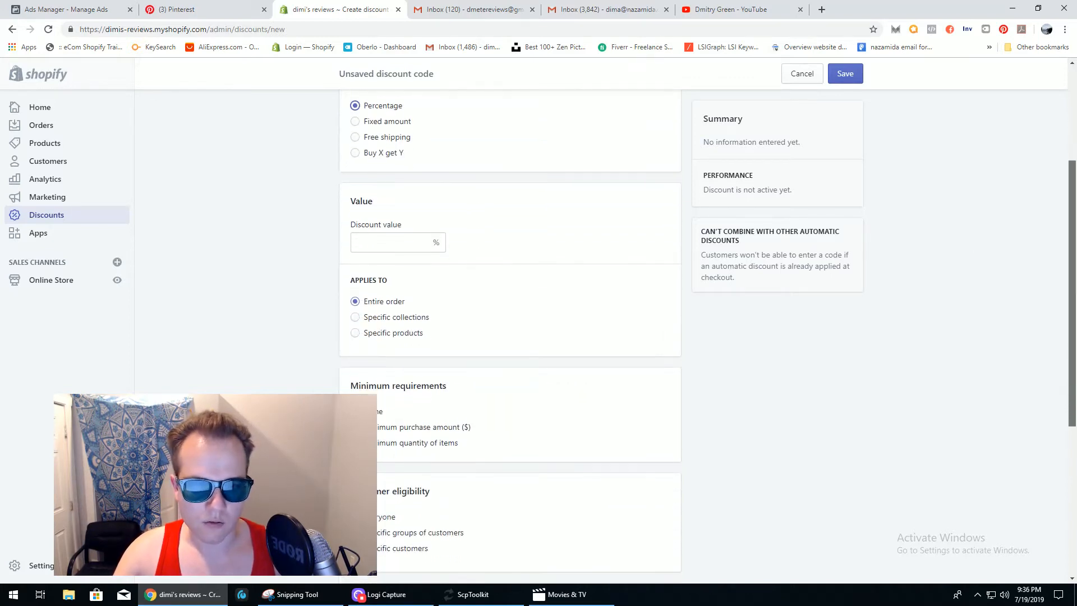
{"action": "left_click", "coordinate": [395, 241]}
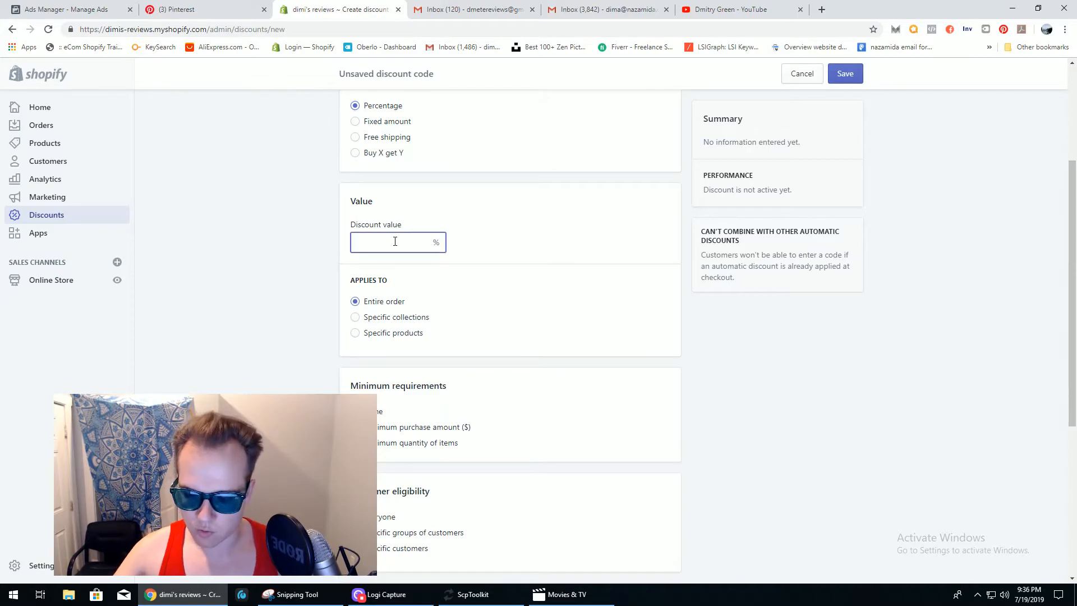
{"action": "type", "text": "25"}
{"action": "left_click", "coordinate": [536, 253]}
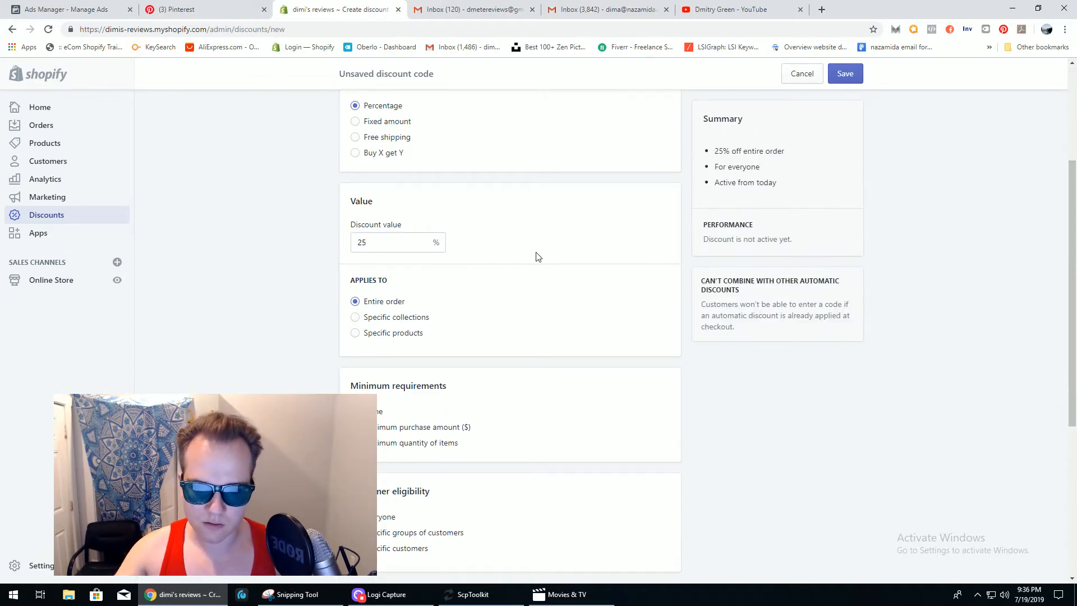
- Apply the discount to the entire order after trying collections and products
{"action": "left_click", "coordinate": [356, 317]}
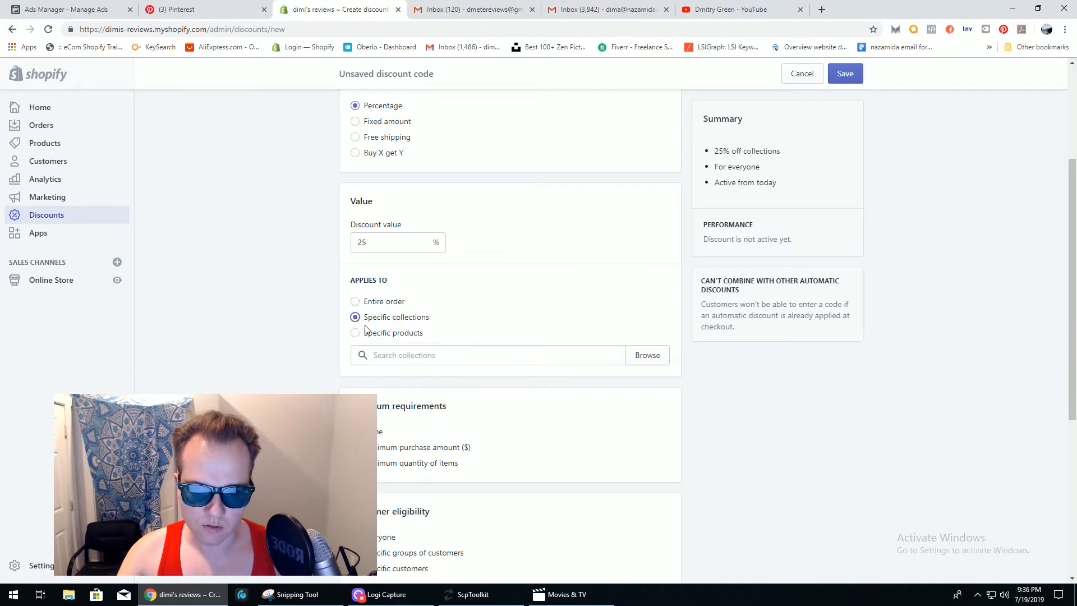
{"action": "left_click", "coordinate": [356, 333]}
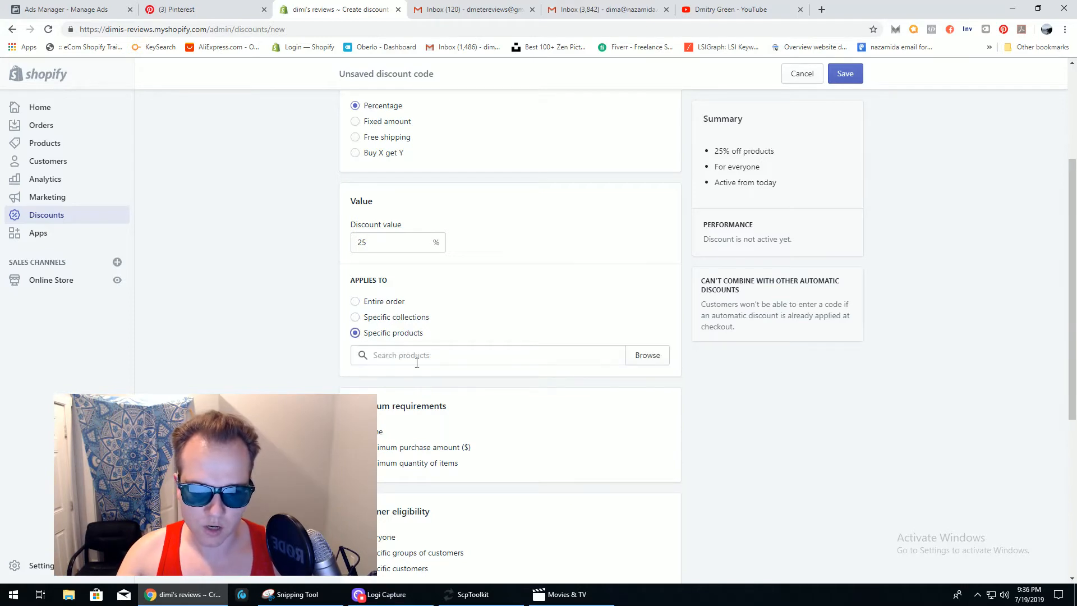
{"action": "left_click", "coordinate": [355, 318]}
{"action": "left_click", "coordinate": [356, 301]}
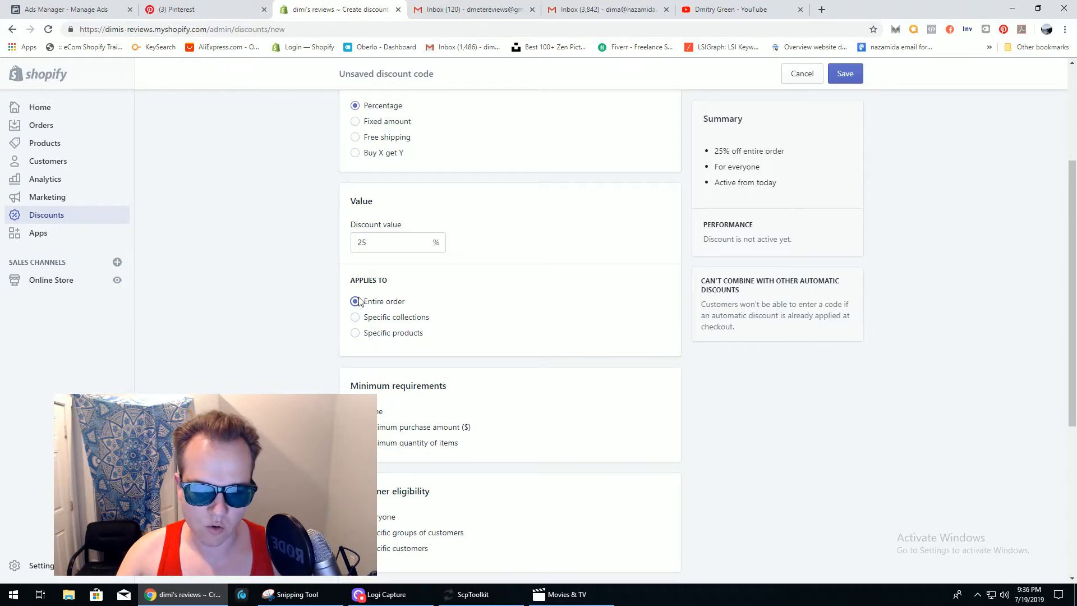
{"action": "scroll", "coordinate": [1071, 245], "scroll_direction": "down", "scroll_amount": 3}
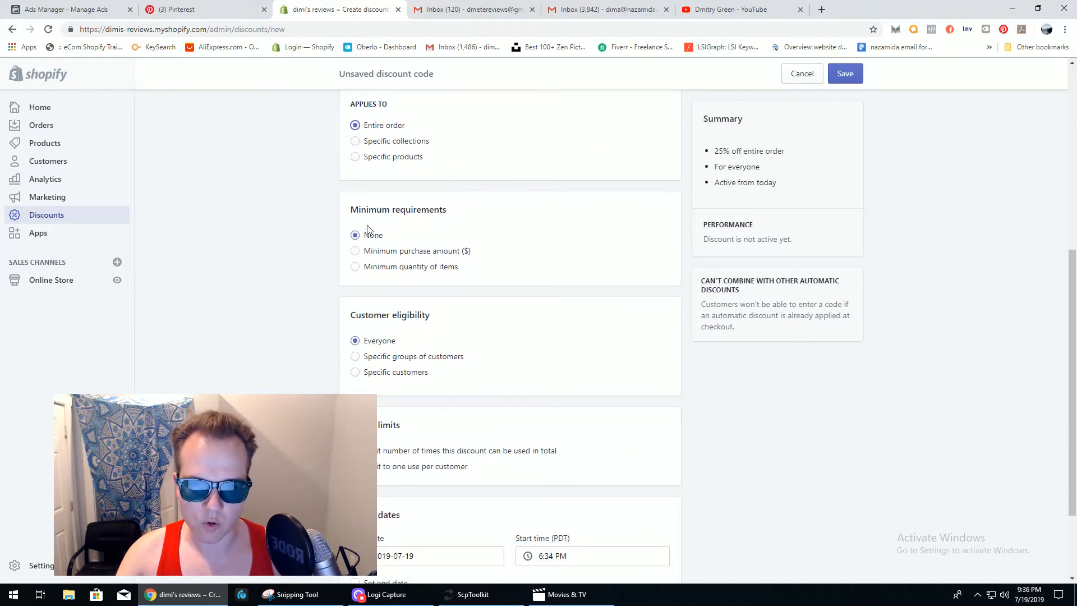
- Set the minimum requirement to a minimum quantity of items instead of a purchase amount
{"action": "left_click", "coordinate": [355, 251]}
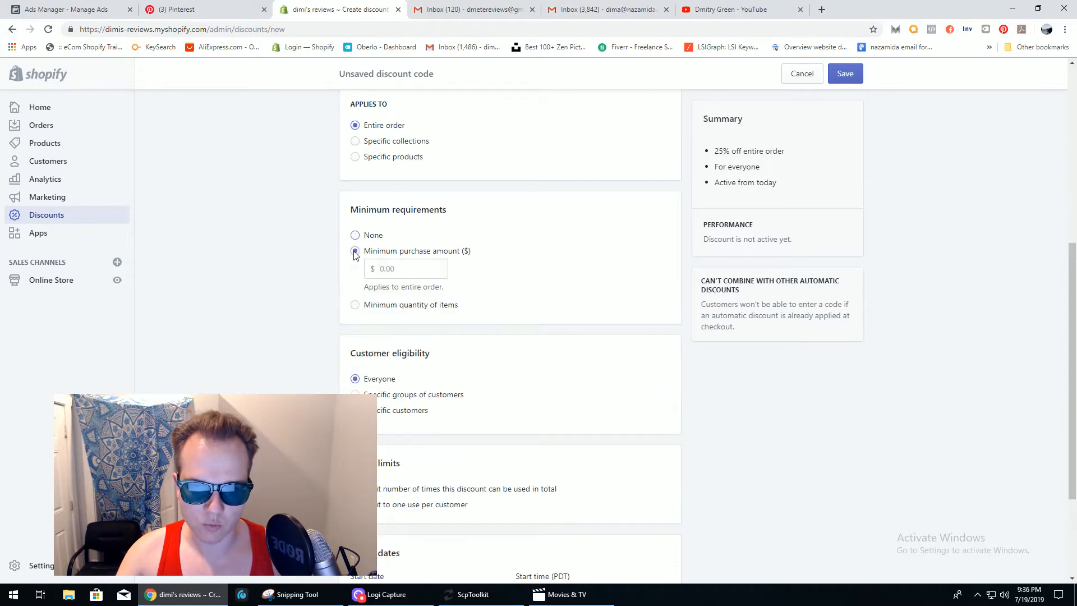
{"action": "left_click", "coordinate": [404, 267]}
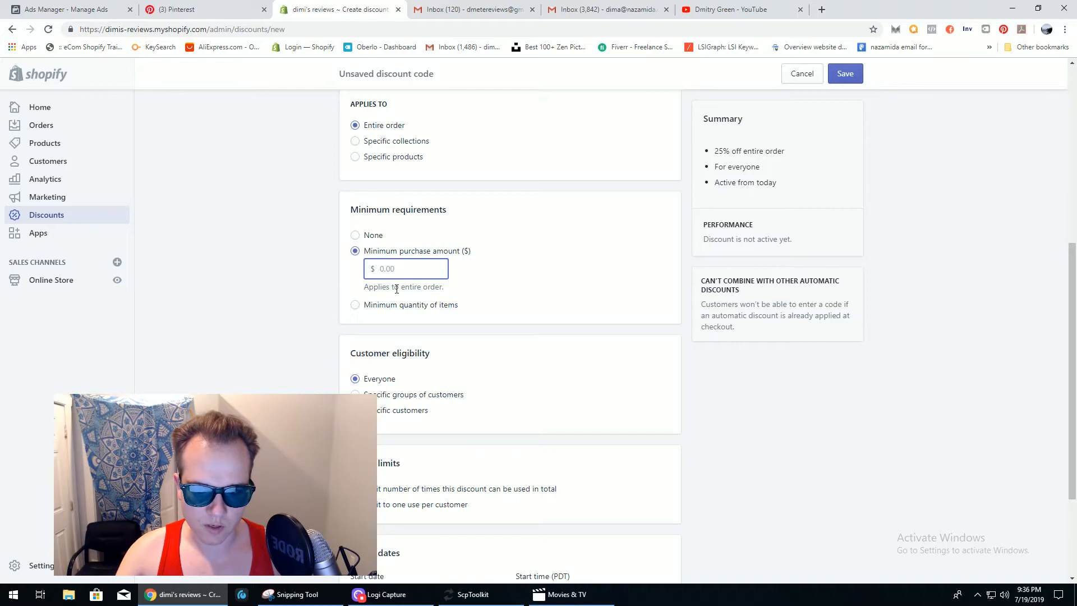
{"action": "left_click", "coordinate": [357, 305]}
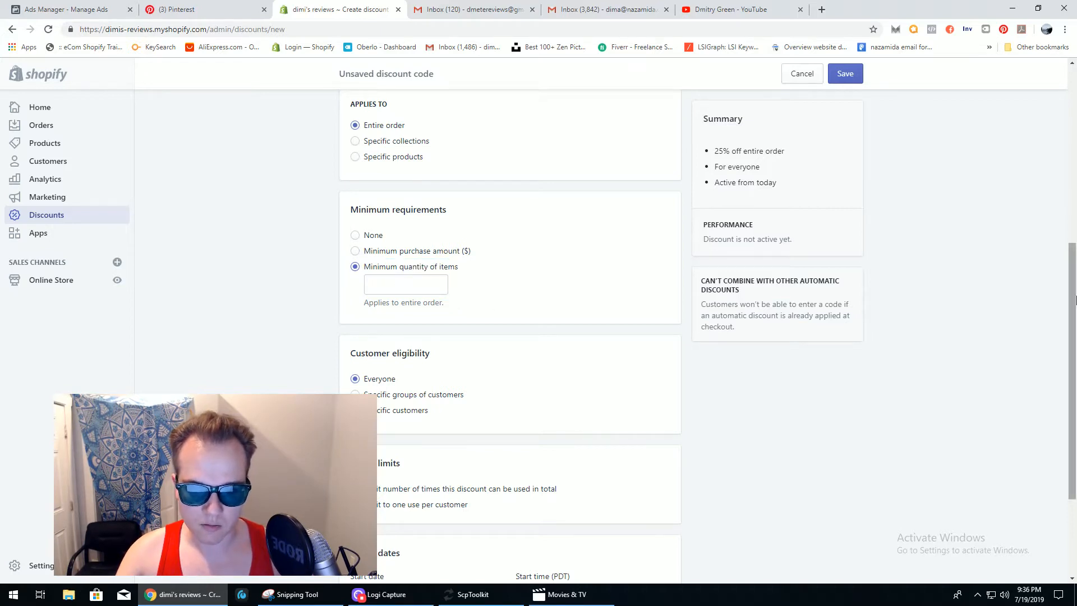
{"action": "left_click_drag", "start_coordinate": [1075, 300], "coordinate": [1073, 372]}
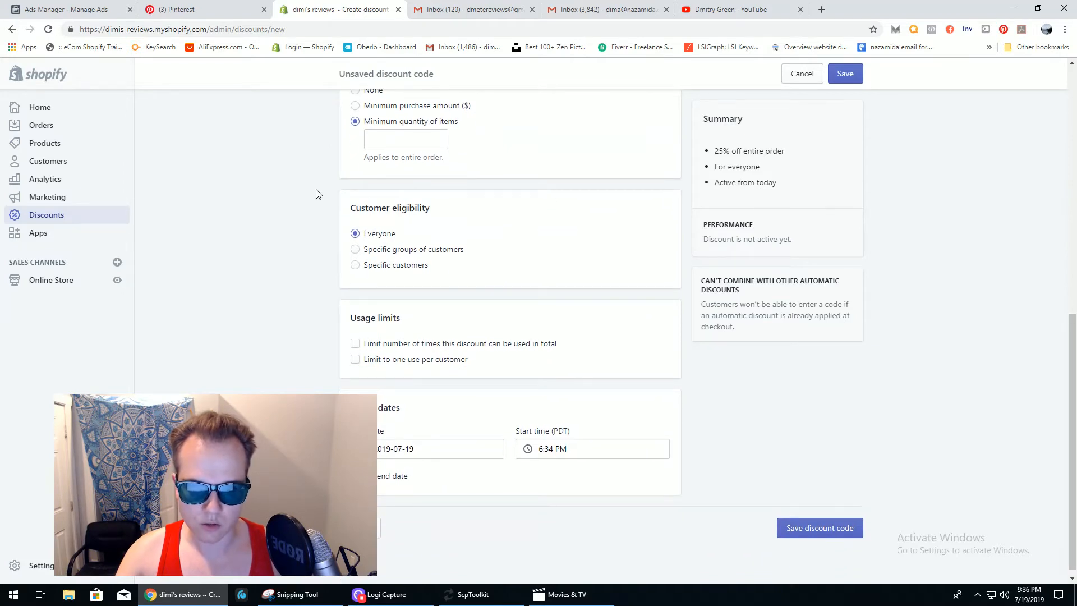
- Keep customer eligibility at Everyone and enable a limit on total discount uses
{"action": "left_click", "coordinate": [357, 250]}
{"action": "left_click", "coordinate": [372, 288]}
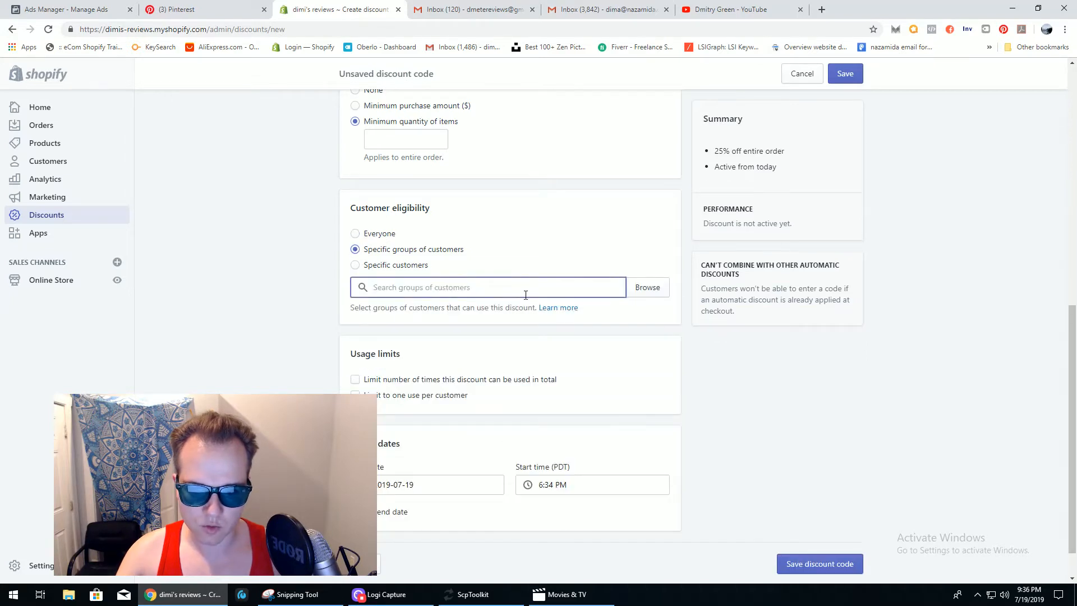
{"action": "left_click", "coordinate": [361, 268]}
{"action": "left_click", "coordinate": [391, 287]}
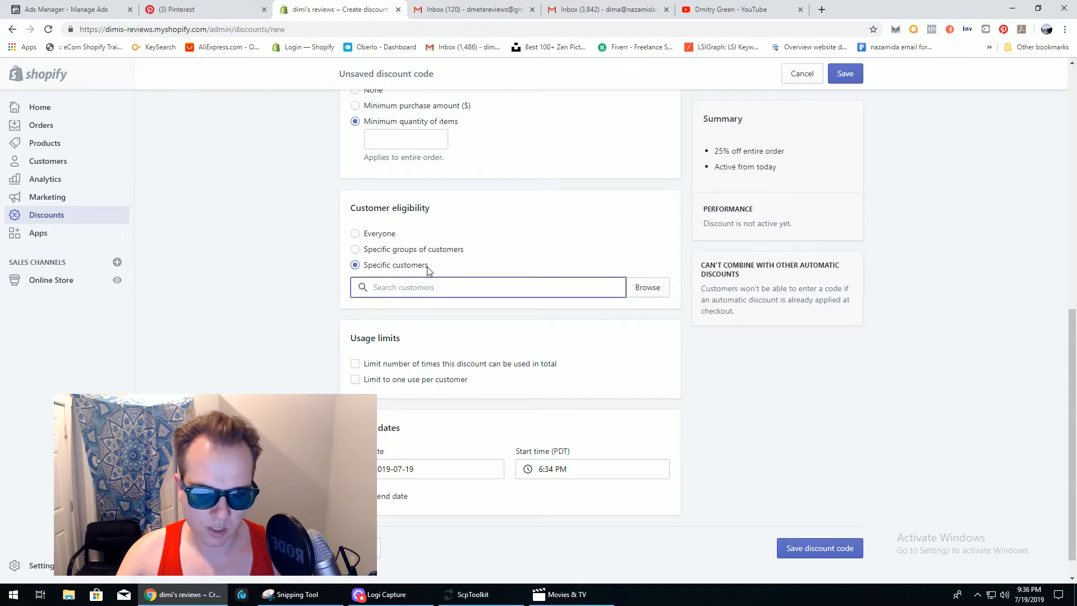
{"action": "left_click", "coordinate": [358, 233]}
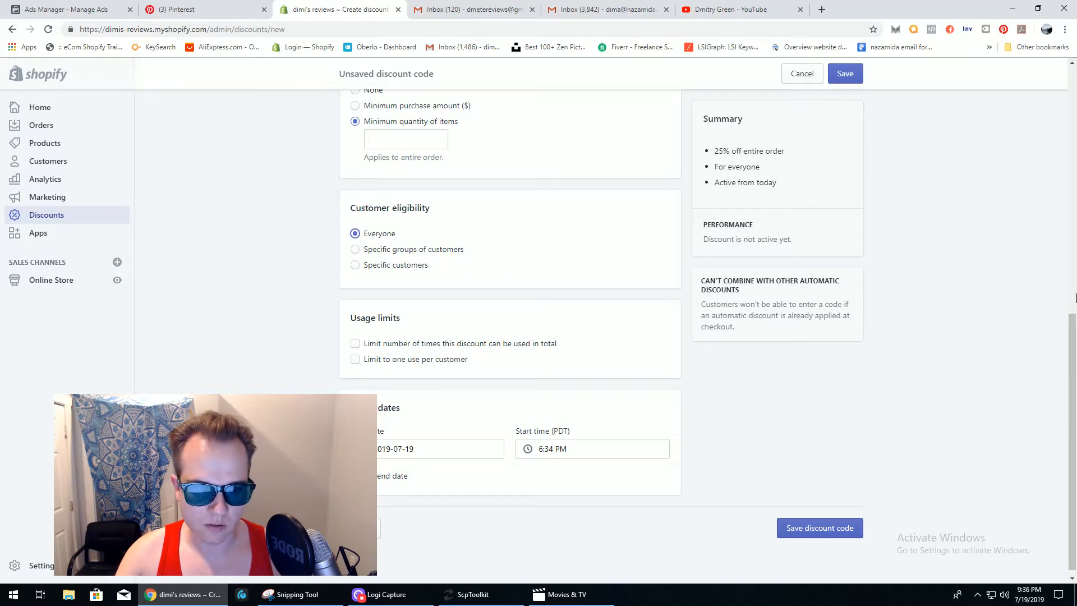
{"action": "scroll", "coordinate": [1075, 297], "scroll_direction": "down", "scroll_amount": 1}
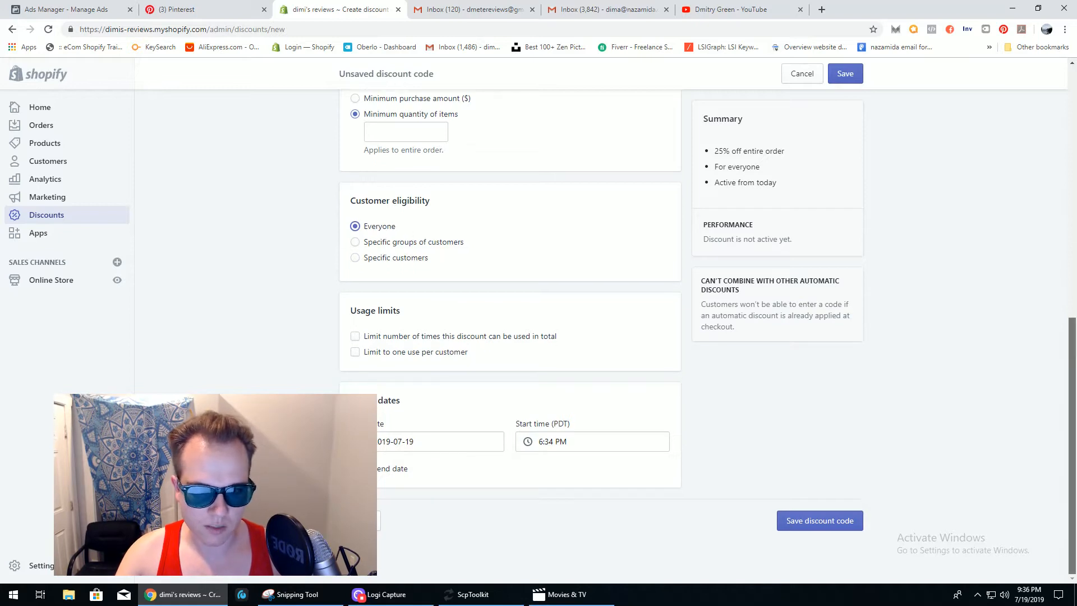
{"action": "left_click", "coordinate": [355, 338]}
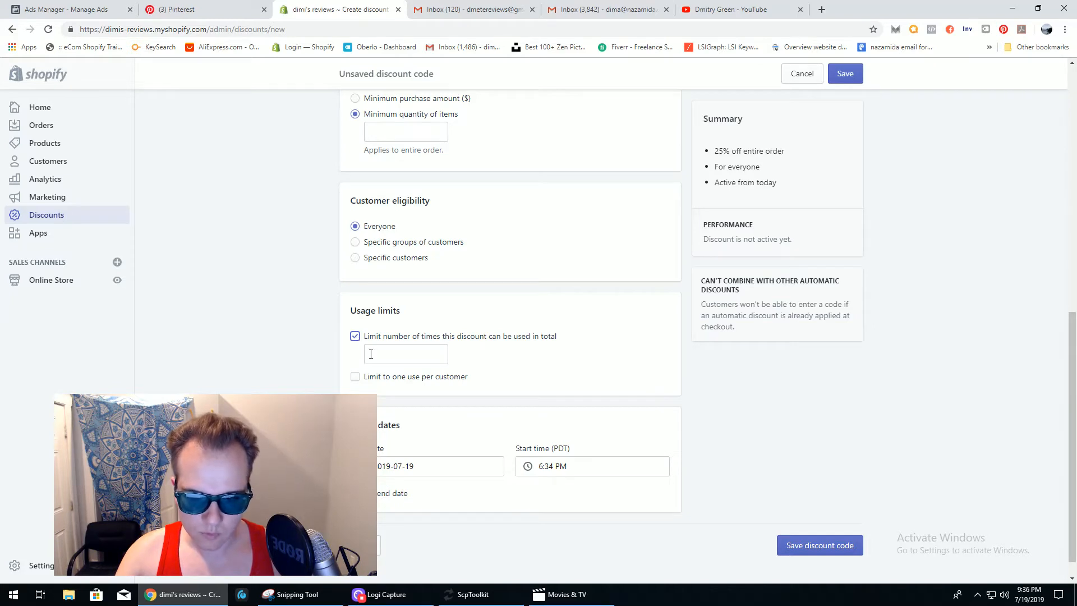
- Limit the discount to one use per customer, drop the total-use cap, and leave no end date
{"action": "left_click", "coordinate": [374, 354]}
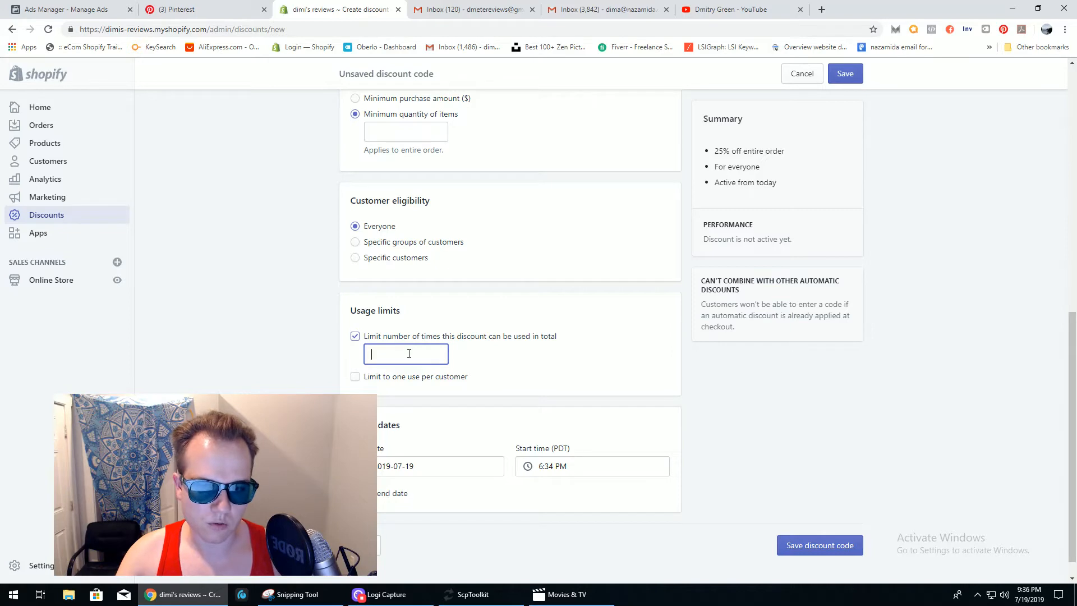
{"action": "left_click", "coordinate": [358, 376]}
{"action": "left_click", "coordinate": [355, 336]}
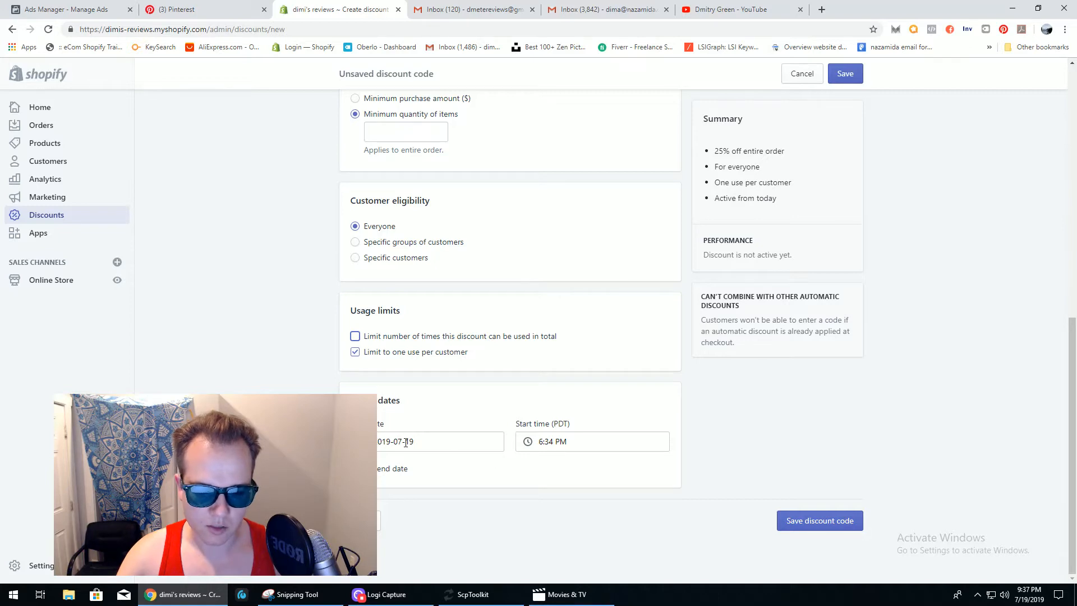
{"action": "left_click", "coordinate": [355, 469]}
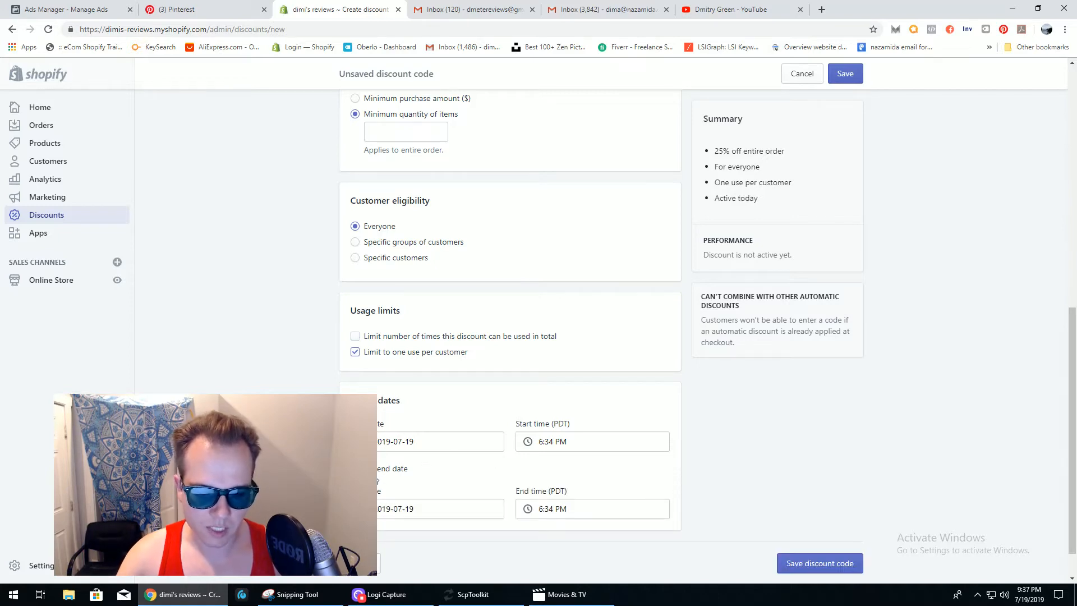
{"action": "left_click", "coordinate": [355, 468]}
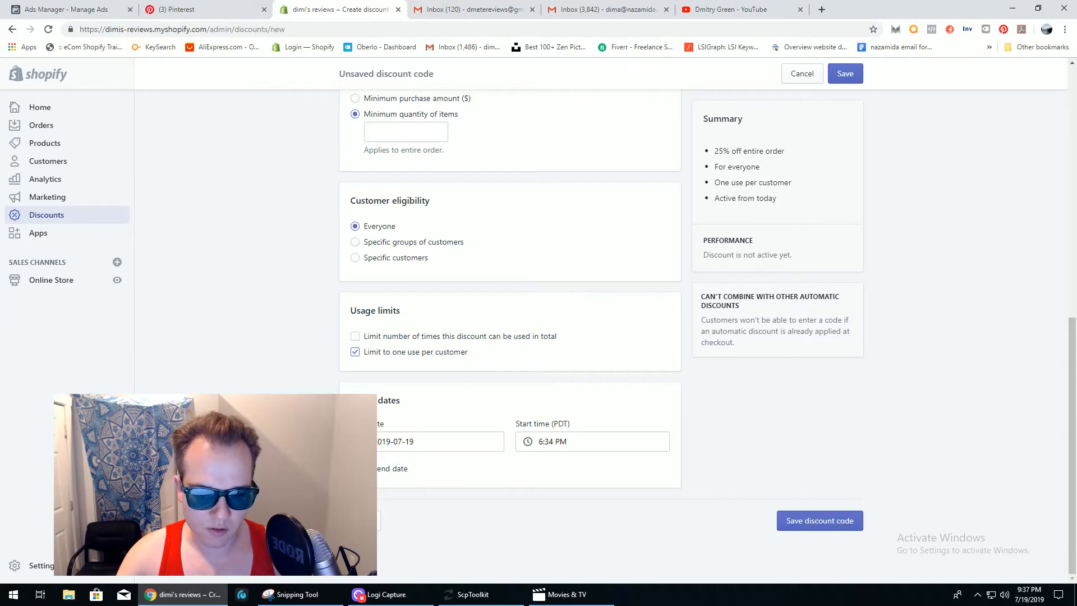
{"action": "scroll", "coordinate": [718, 460], "scroll_direction": "up", "scroll_amount": 2}
{"action": "scroll", "coordinate": [511, 336], "scroll_direction": "up", "scroll_amount": 8}
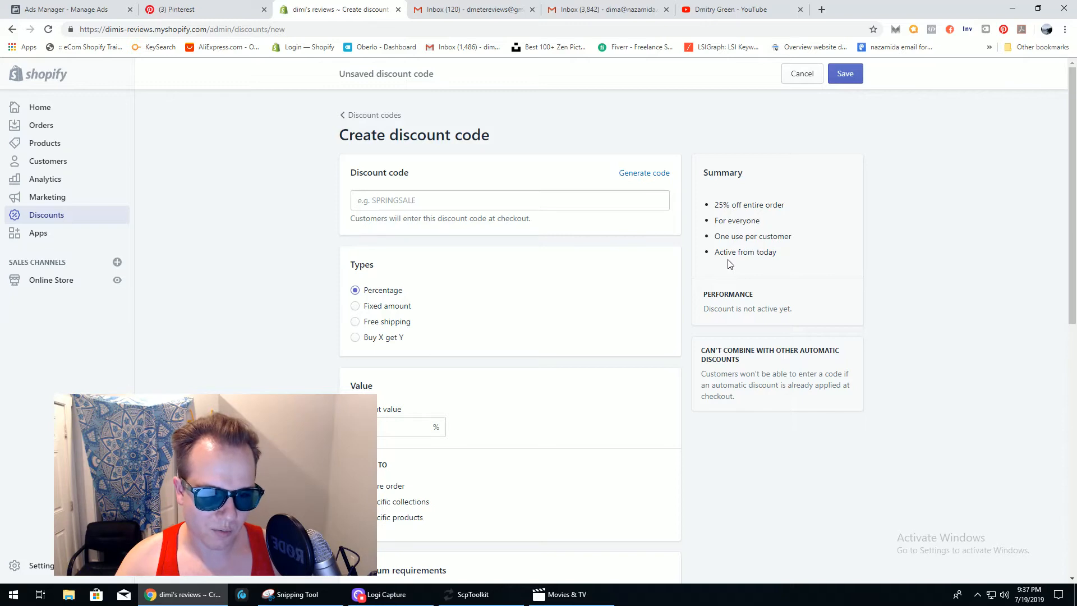
- Save the discount, hitting the 'Discount code can't be blank' error, and focus the empty code field
{"action": "mouse_move", "coordinate": [1070, 146]}
{"action": "left_mouse_down"}
{"action": "mouse_move", "coordinate": [1071, 396]}
{"action": "mouse_move", "coordinate": [1070, 146]}
{"action": "left_mouse_up"}
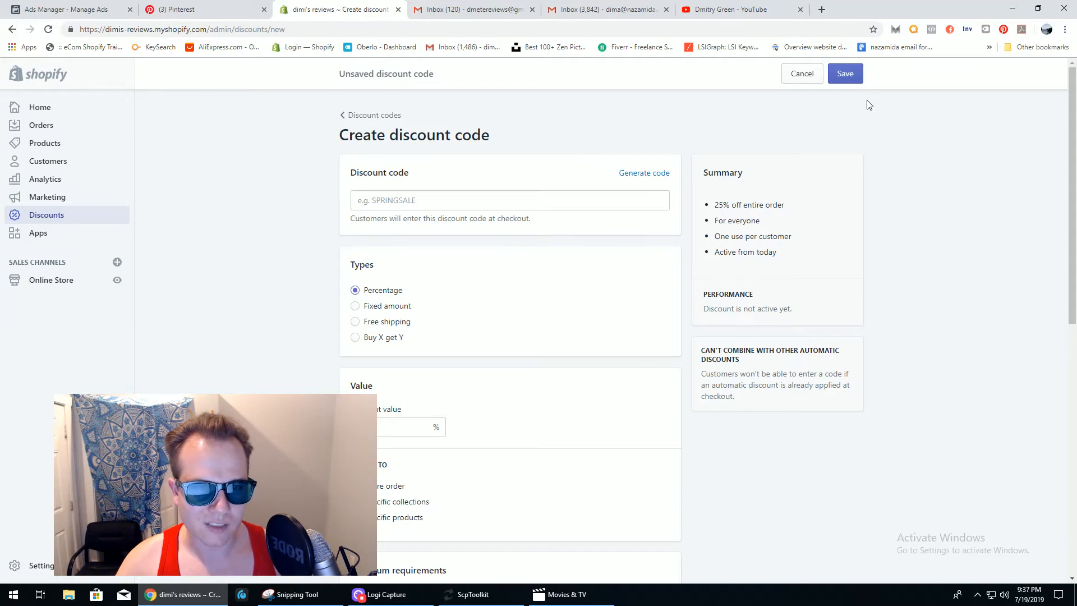
{"action": "left_click", "coordinate": [845, 73]}
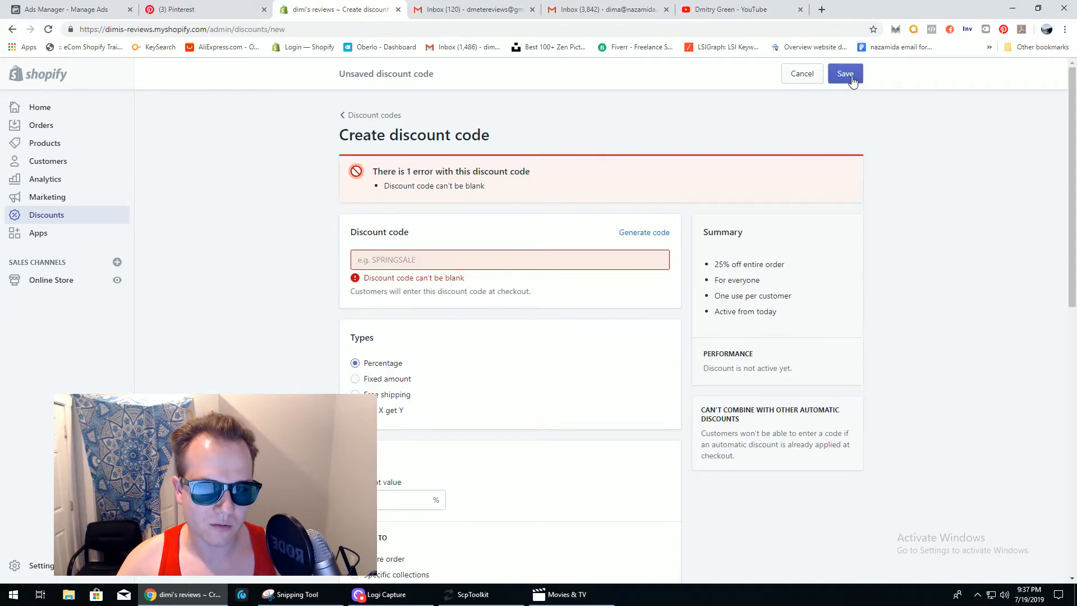
{"action": "left_click", "coordinate": [435, 262]}
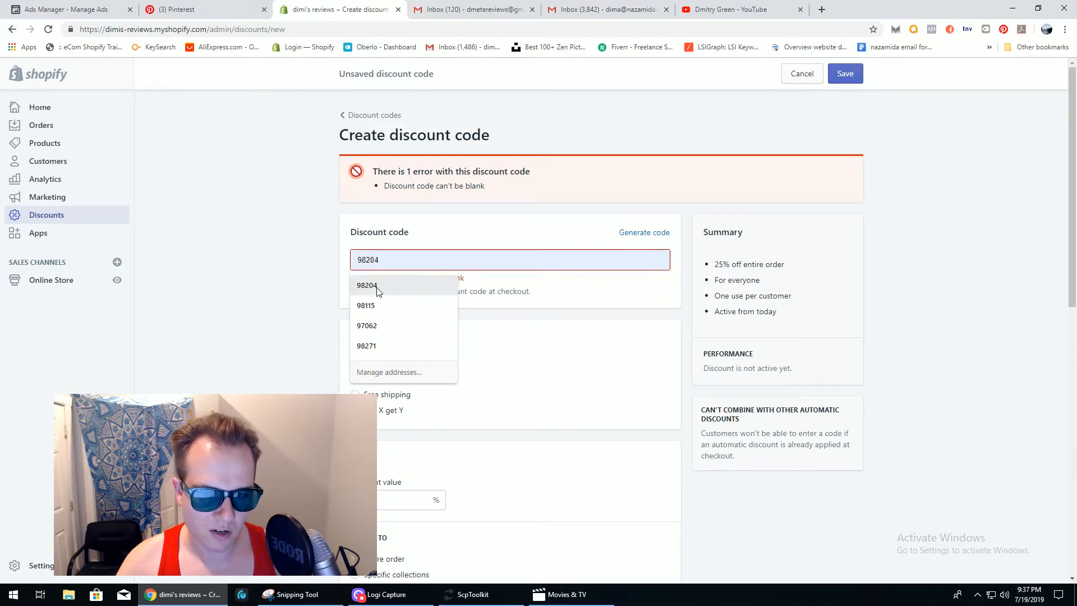
{"action": "left_click", "coordinate": [271, 283]}
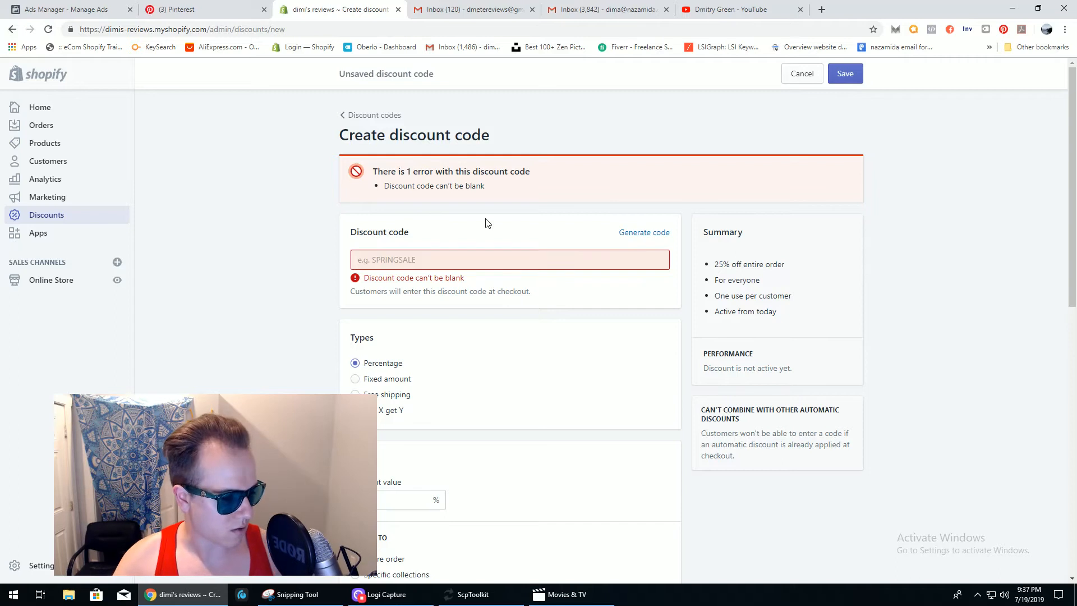
{"action": "mouse_move", "coordinate": [1074, 177]}
{"action": "left_mouse_down"}
{"action": "mouse_move", "coordinate": [1074, 445]}
{"action": "mouse_move", "coordinate": [1074, 174]}
{"action": "left_mouse_up"}
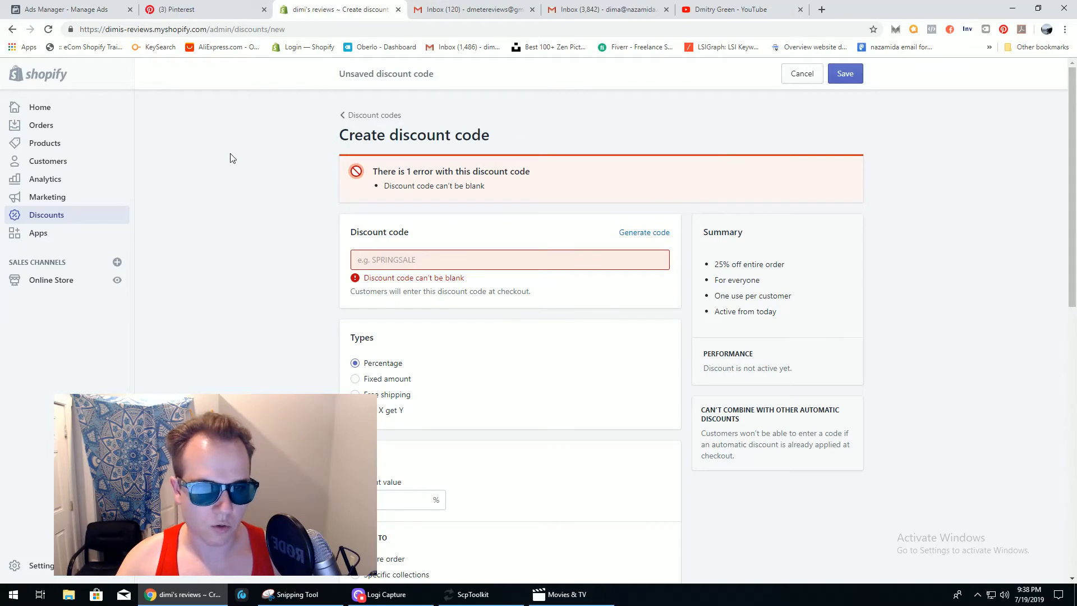
- Go to the Apps page, discarding the unsaved discount
{"action": "left_click", "coordinate": [53, 239]}
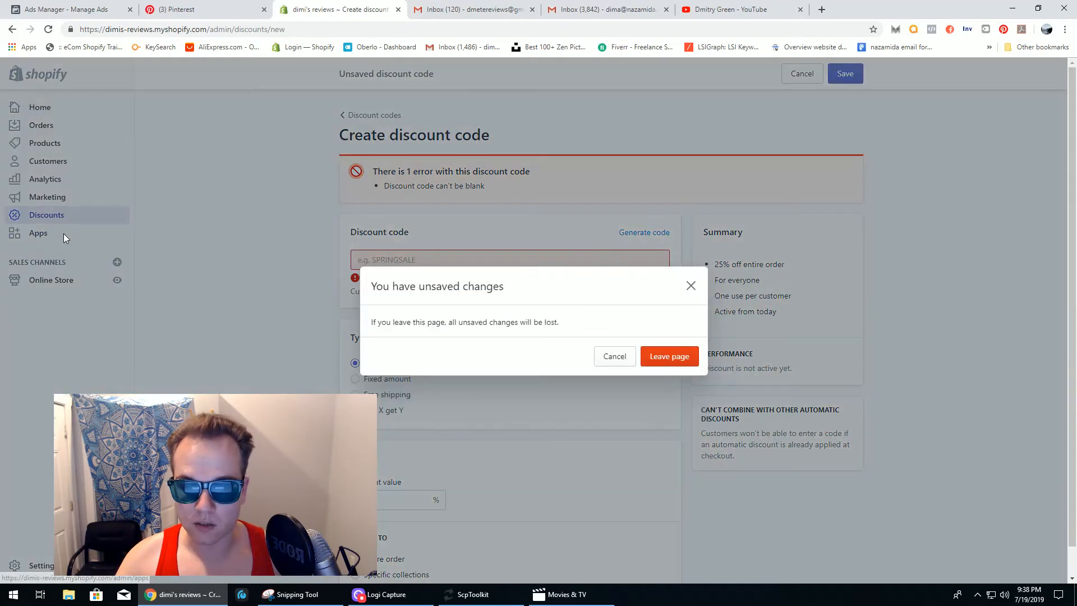
{"action": "left_click", "coordinate": [663, 362]}
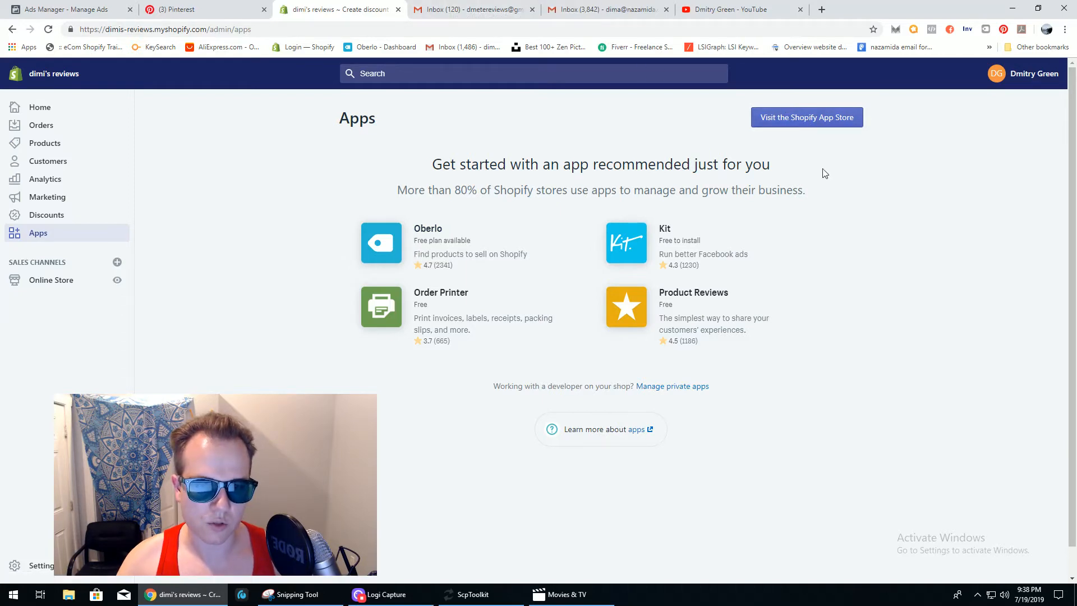
- Open the Shopify App Store in a new tab, view and close the Oberlo listing, and return to it
{"action": "right_click", "coordinate": [798, 120]}
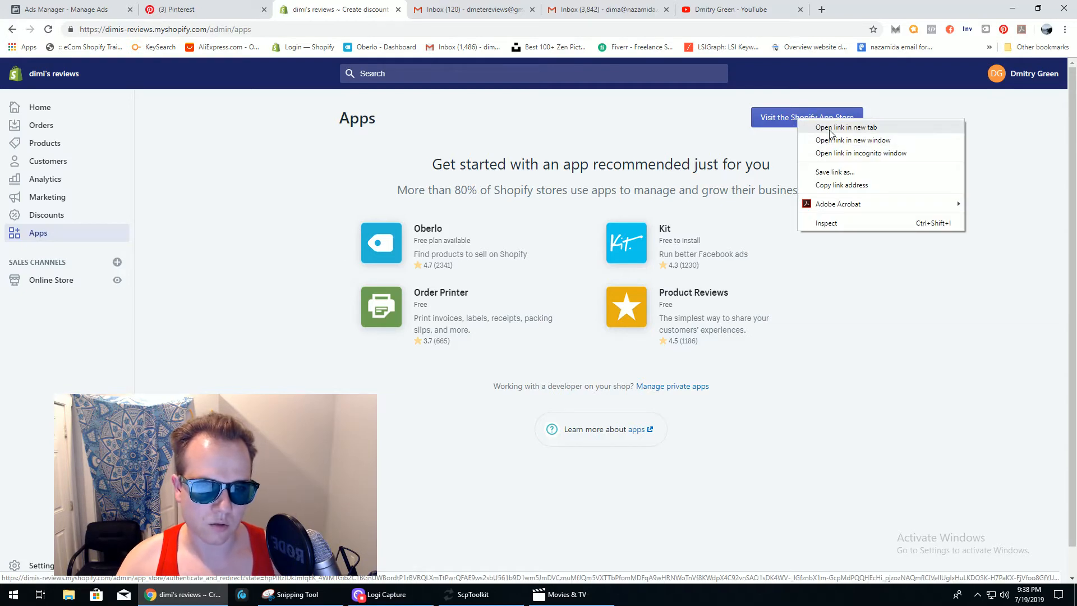
{"action": "left_click", "coordinate": [829, 128]}
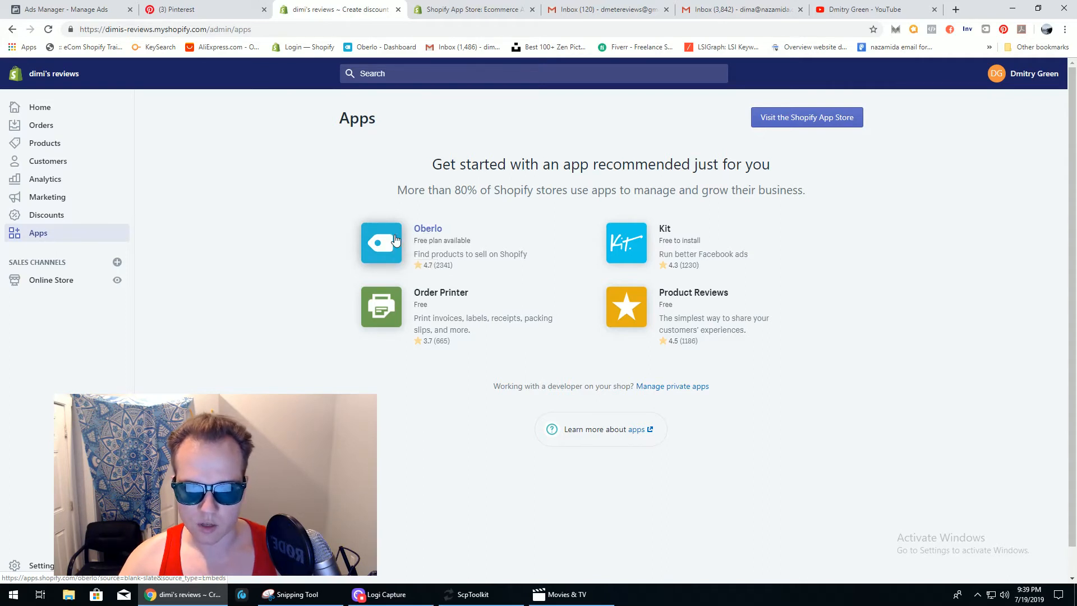
{"action": "left_click", "coordinate": [396, 239]}
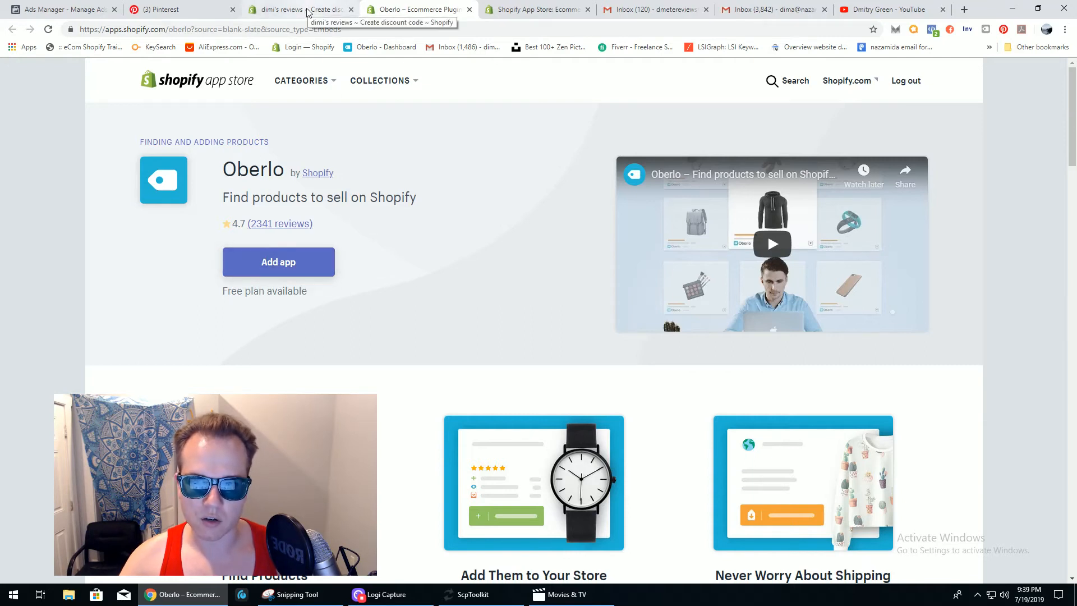
{"action": "left_click", "coordinate": [470, 10]}
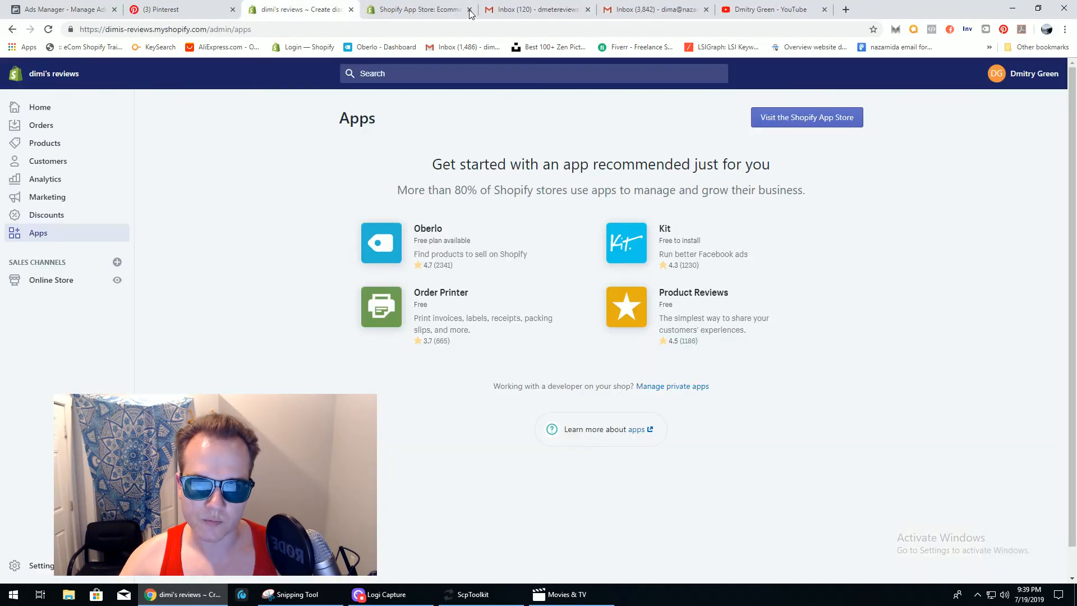
{"action": "left_click", "coordinate": [430, 11]}
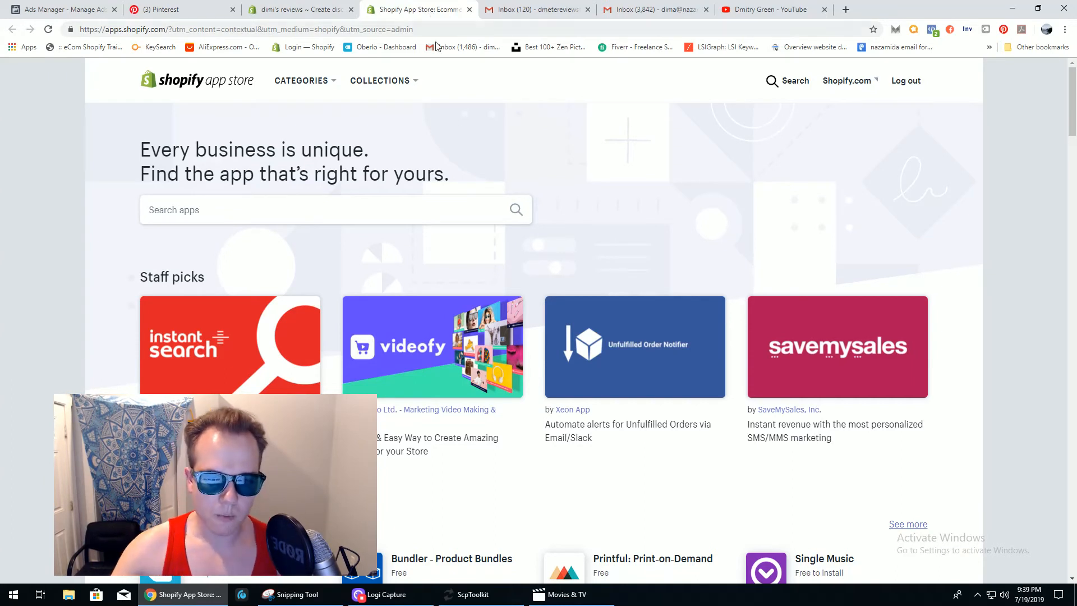
- Search the App Store for 'upsell' and scroll through the 225 matching apps
{"action": "left_click", "coordinate": [210, 210]}
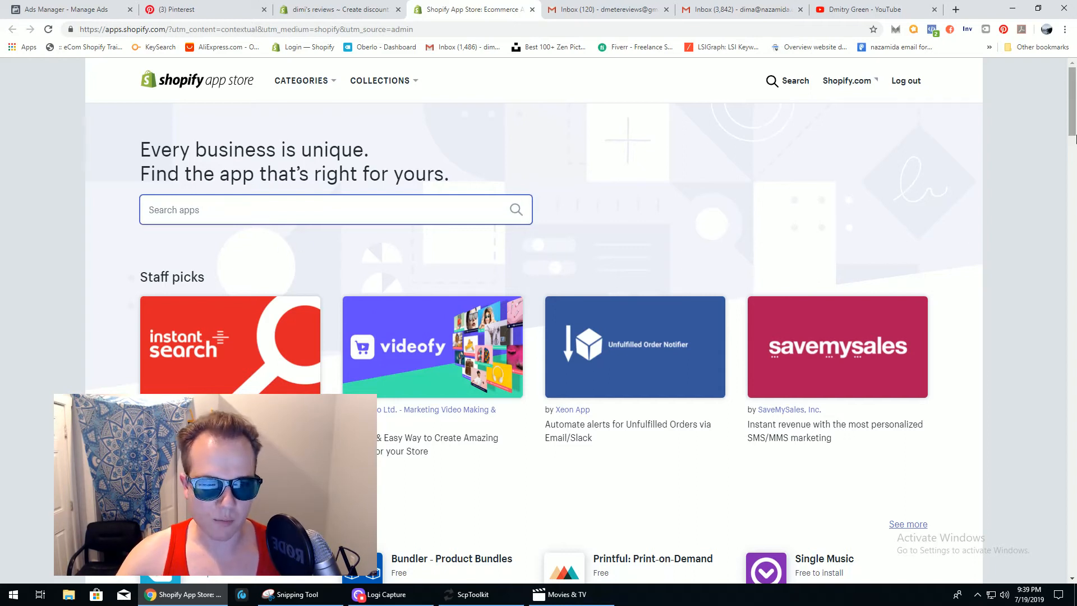
{"action": "mouse_move", "coordinate": [1072, 133]}
{"action": "left_mouse_down"}
{"action": "mouse_move", "coordinate": [1072, 150]}
{"action": "mouse_move", "coordinate": [1072, 131]}
{"action": "left_mouse_up"}
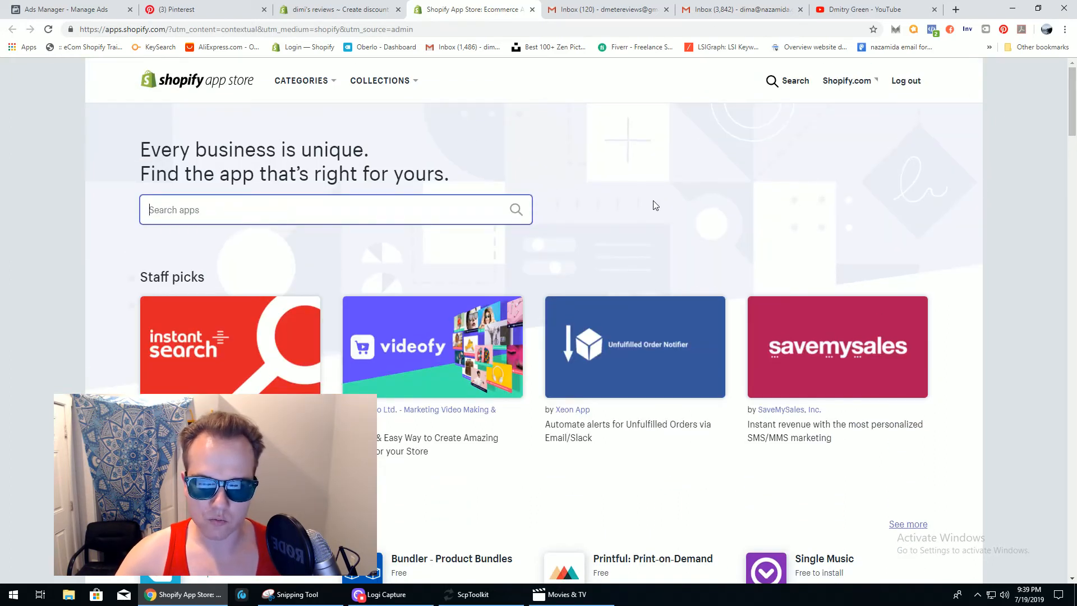
{"action": "type", "text": "up"}
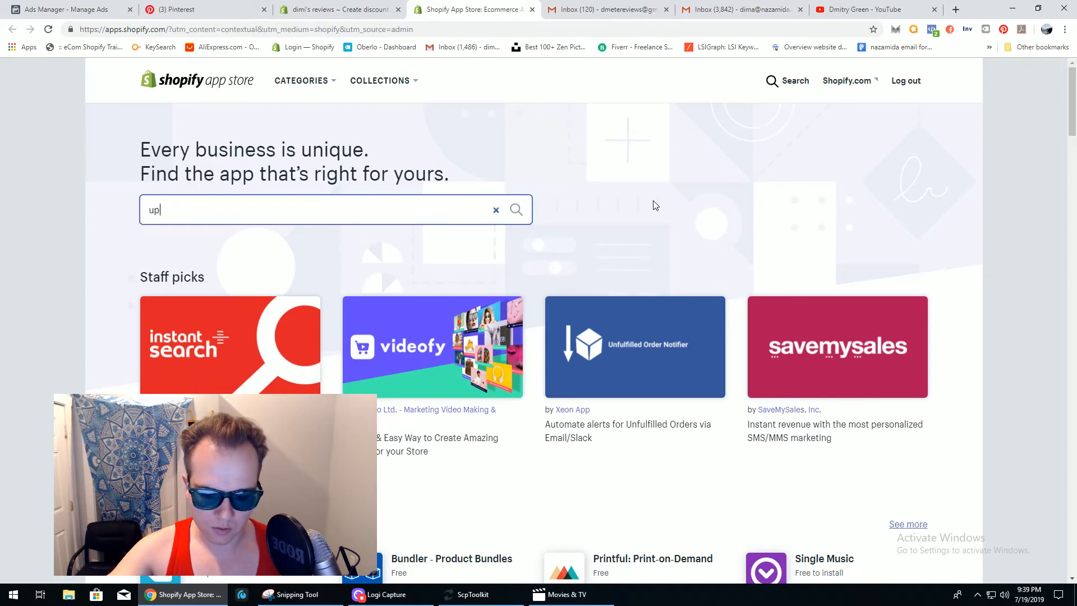
{"action": "type", "text": "sell"}
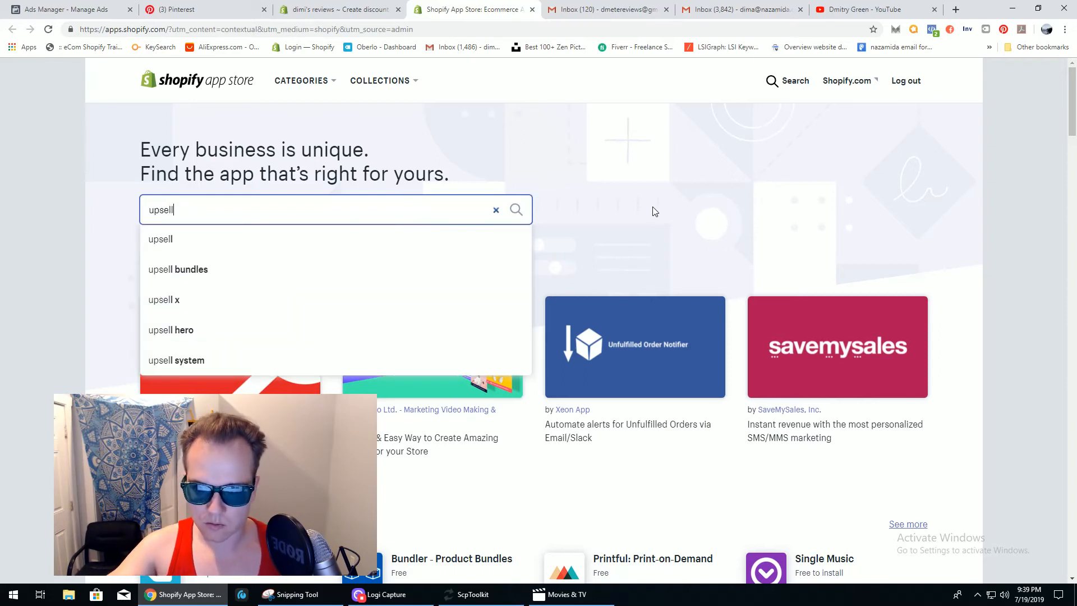
{"action": "left_click", "coordinate": [516, 212]}
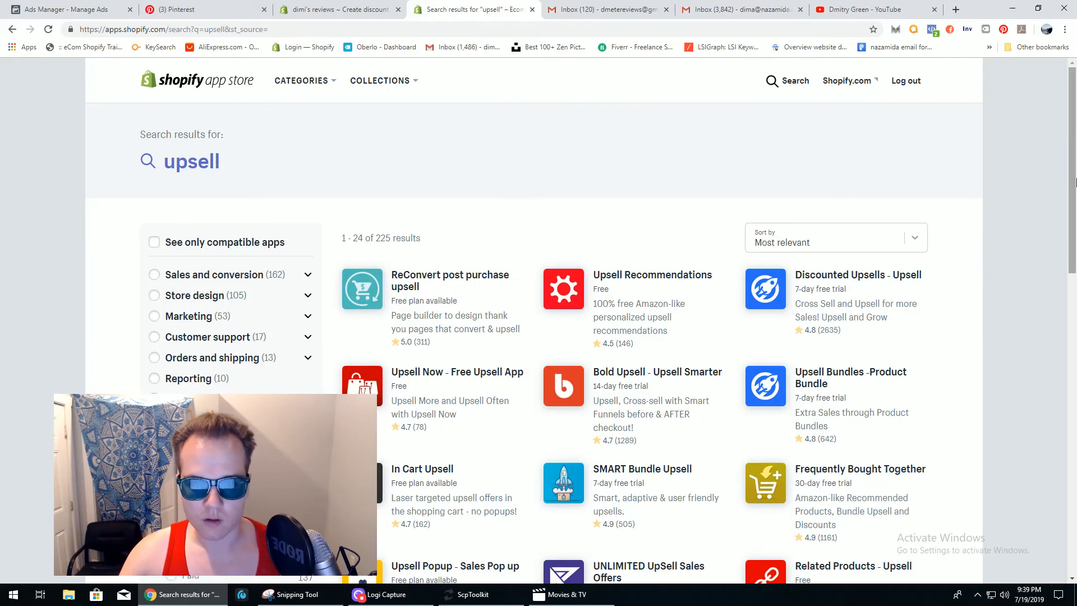
{"action": "left_click_drag", "start_coordinate": [1075, 140], "coordinate": [1075, 187]}
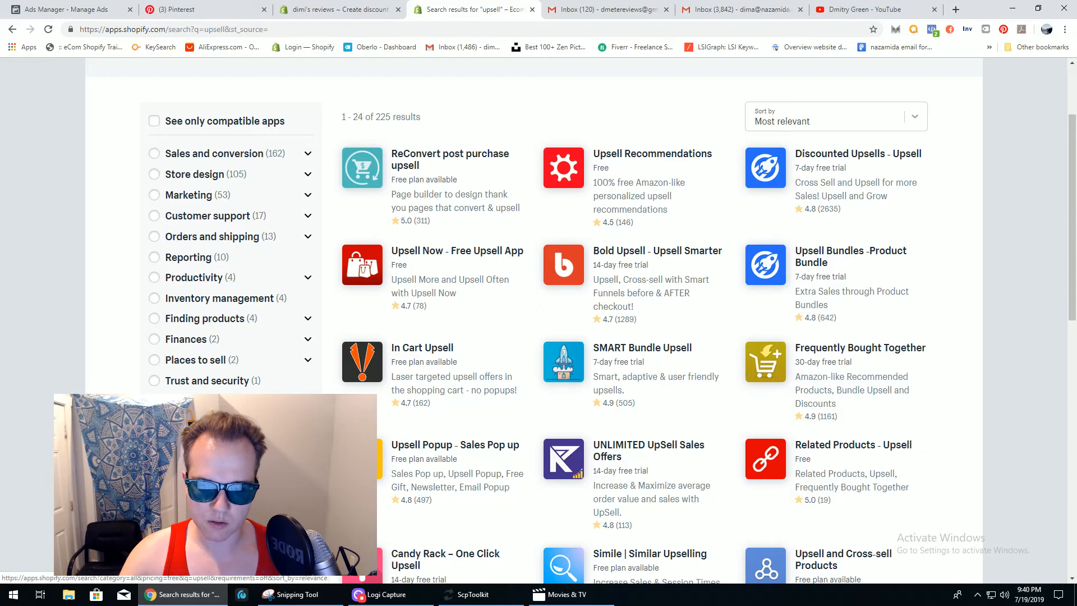
{"action": "scroll", "coordinate": [611, 319], "scroll_direction": "down", "scroll_amount": 3}
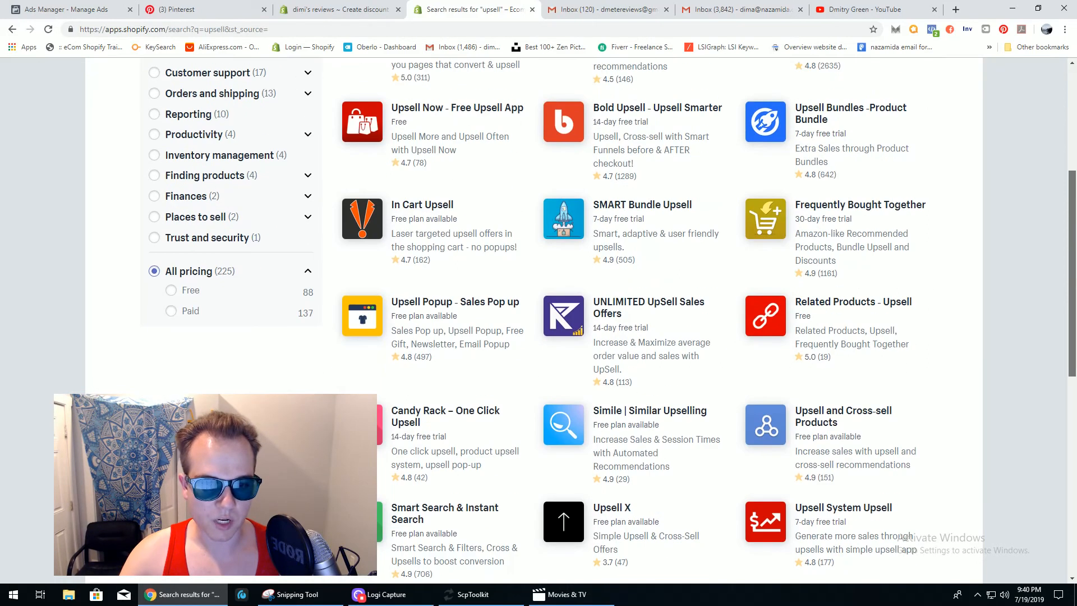
{"action": "scroll", "coordinate": [611, 320], "scroll_direction": "down", "scroll_amount": 4}
{"action": "left_click_drag", "start_coordinate": [1075, 351], "coordinate": [1074, 155]}
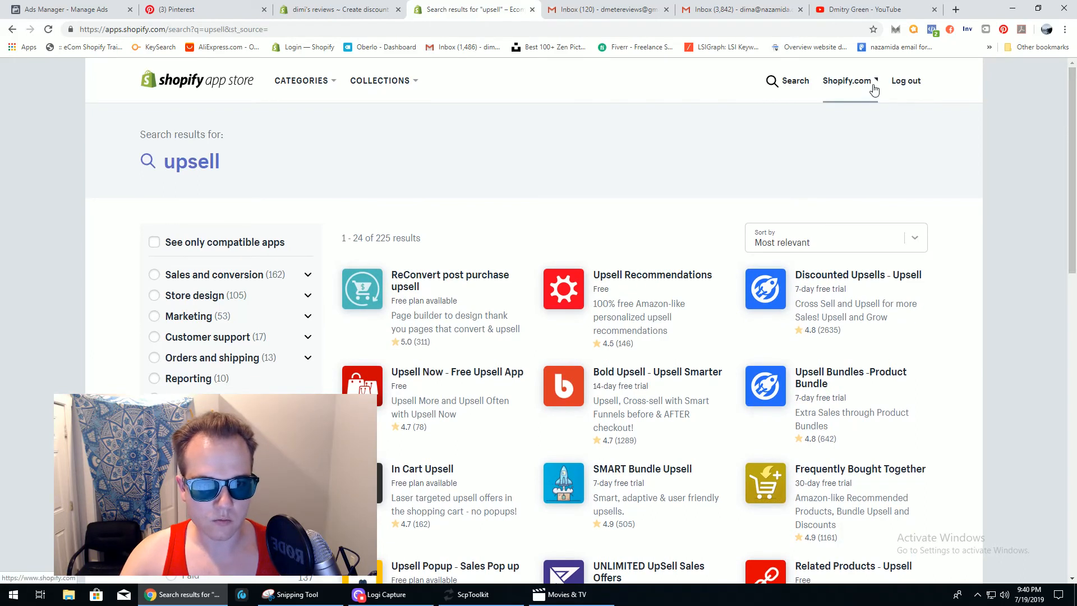
- Sort the upsell results by Most installed, then return to the admin's Apps tab
{"action": "left_click", "coordinate": [807, 243]}
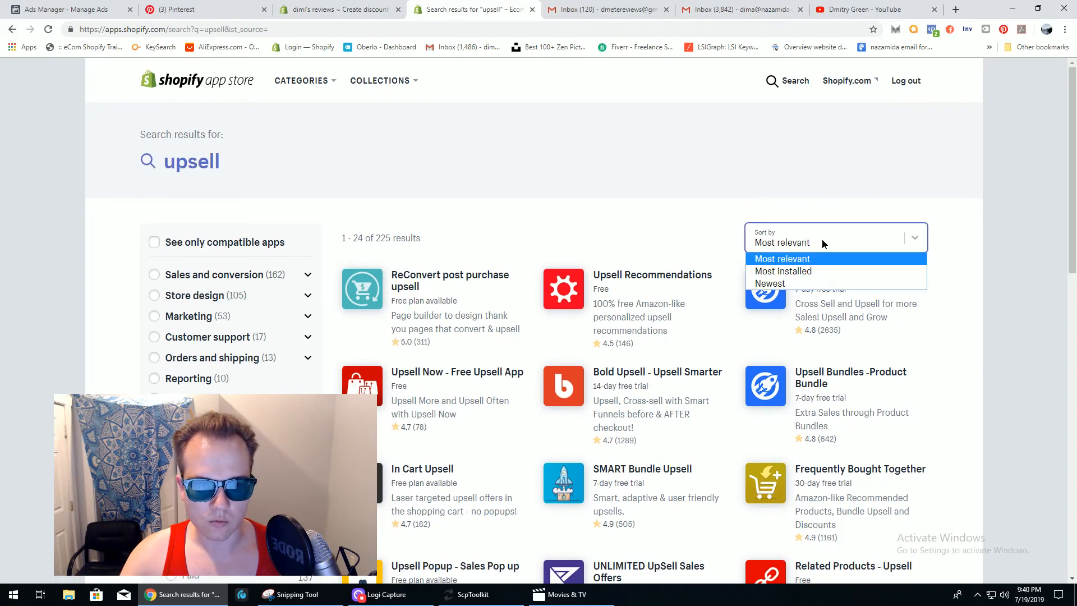
{"action": "left_click", "coordinate": [807, 273]}
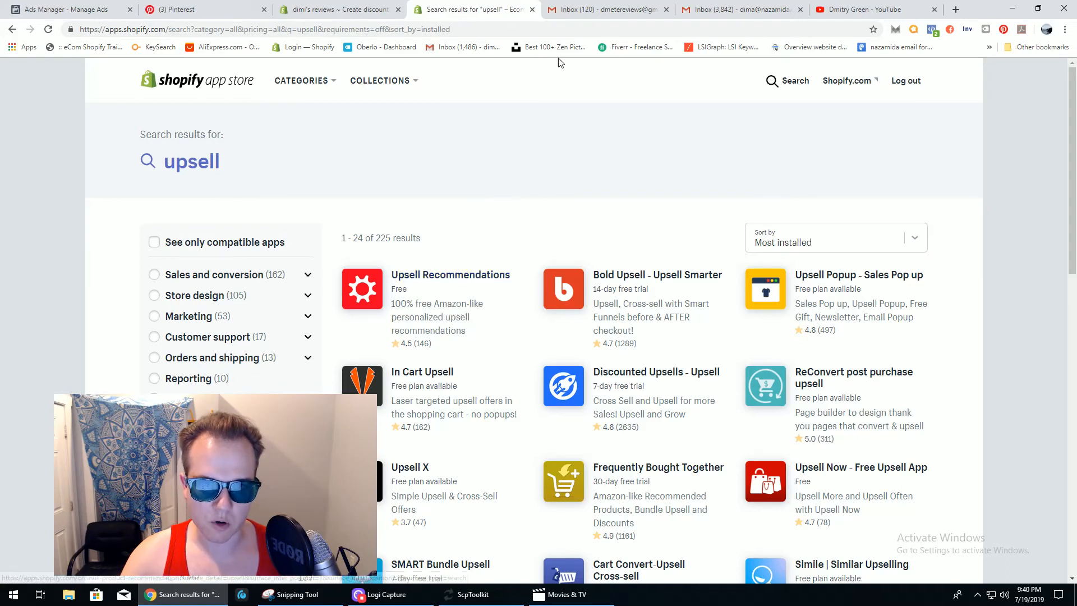
{"action": "left_click", "coordinate": [335, 13]}
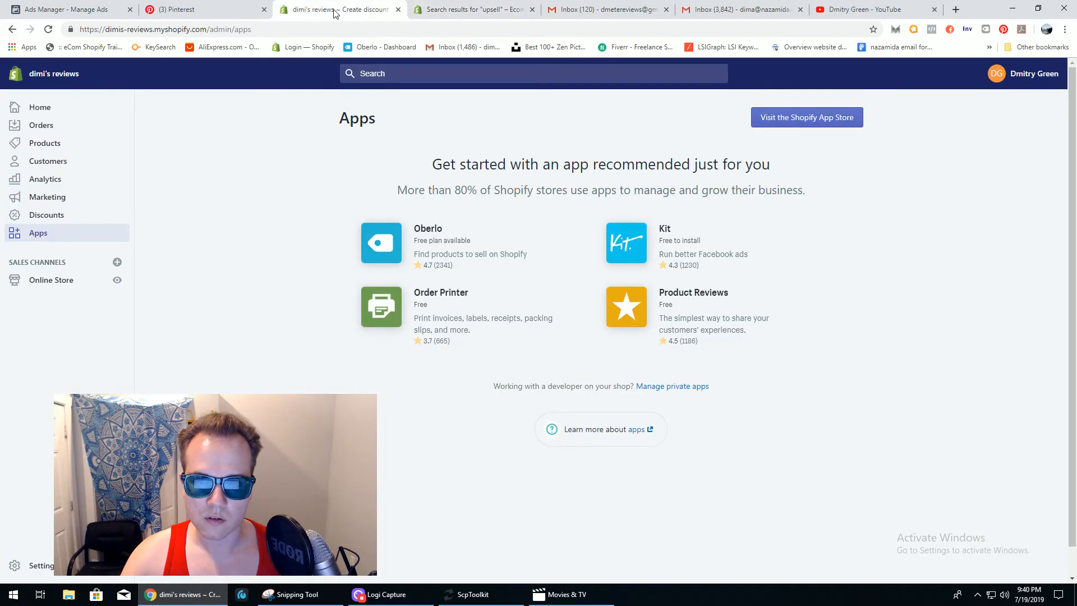
- Close the upsell search results, review the Home dashboard, then bring up Logi Capture to stop recording
{"action": "left_click", "coordinate": [532, 11]}
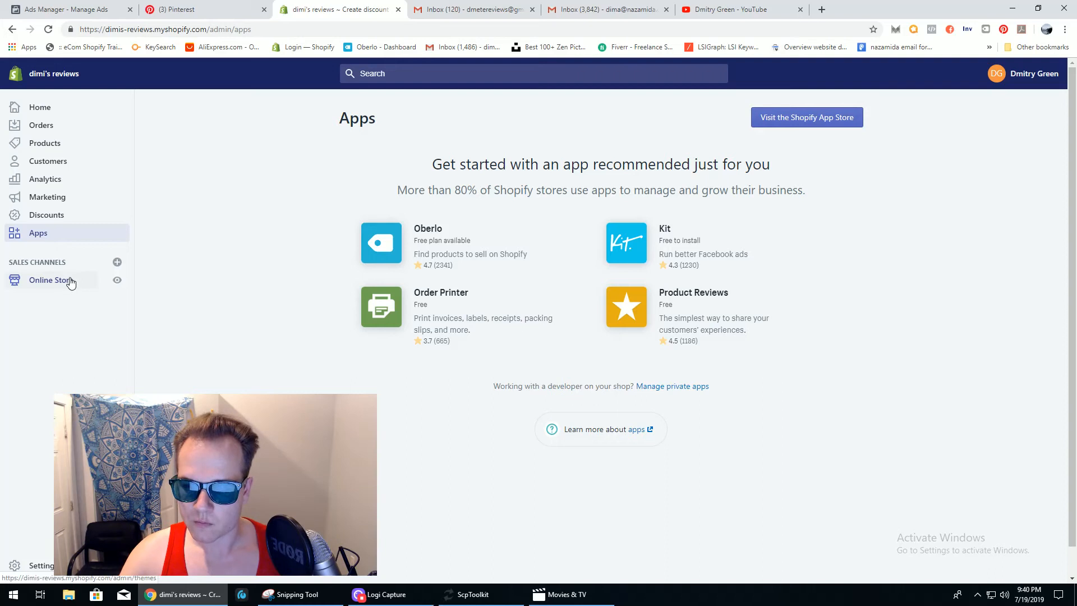
{"action": "left_click", "coordinate": [62, 113]}
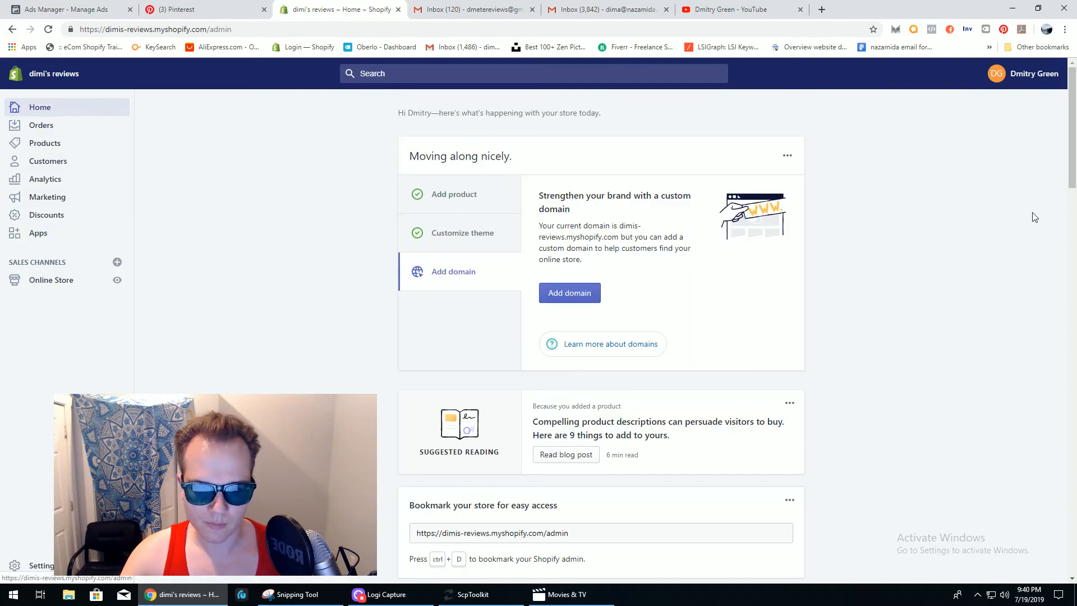
{"action": "left_click_drag", "start_coordinate": [1073, 148], "coordinate": [1074, 199]}
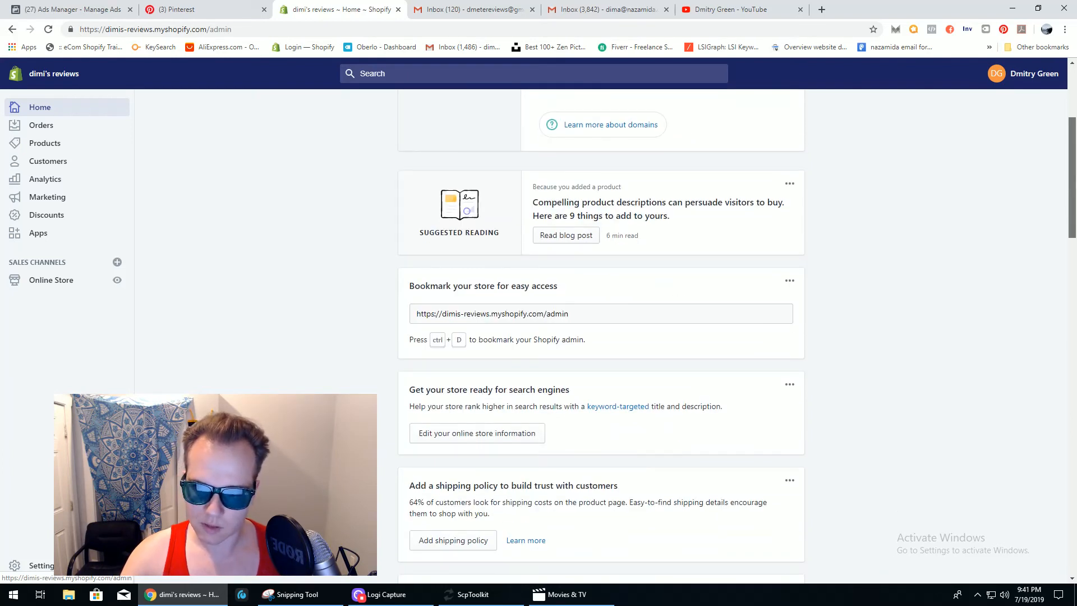
{"action": "left_click_drag", "start_coordinate": [1075, 199], "coordinate": [1075, 118]}
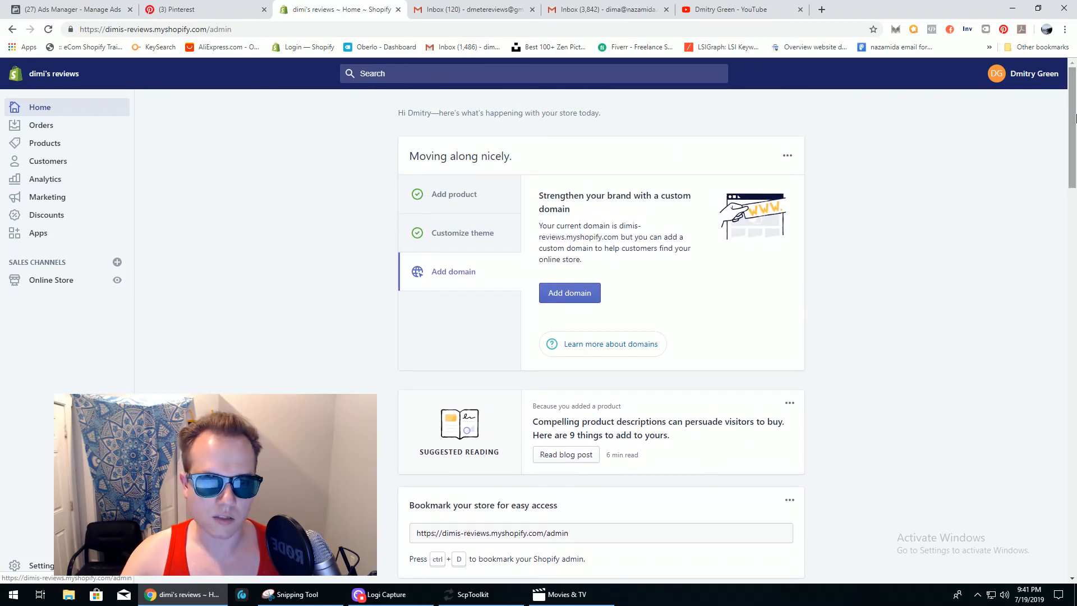
{"action": "mouse_move", "coordinate": [1074, 112]}
{"action": "left_mouse_down"}
{"action": "mouse_move", "coordinate": [1074, 127]}
{"action": "mouse_move", "coordinate": [1074, 96]}
{"action": "mouse_move", "coordinate": [1073, 122]}
{"action": "mouse_move", "coordinate": [1073, 111]}
{"action": "left_mouse_up"}
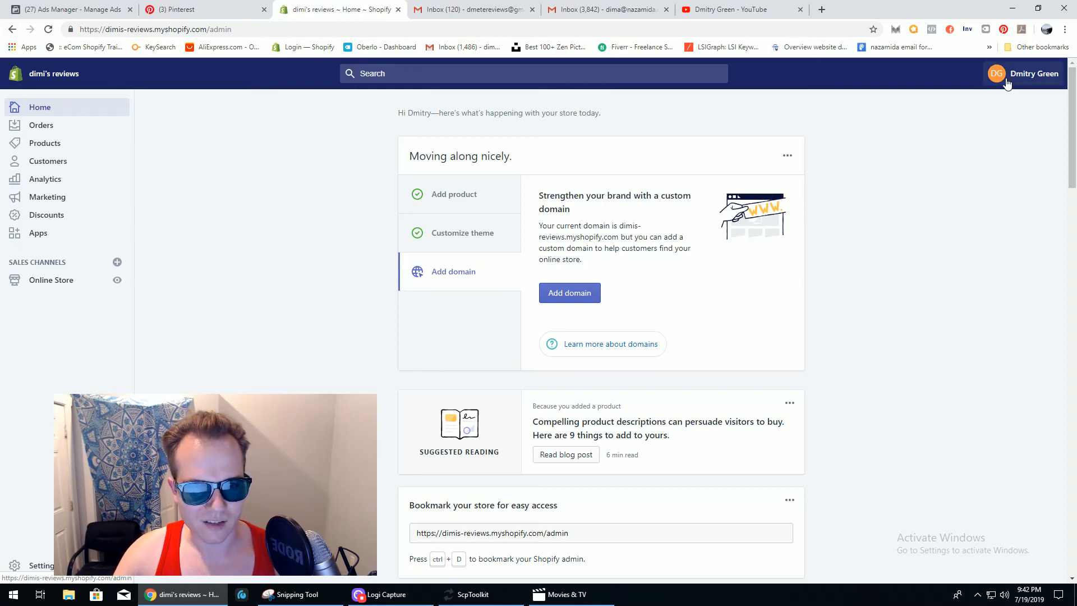
{"action": "left_click", "coordinate": [385, 594]}
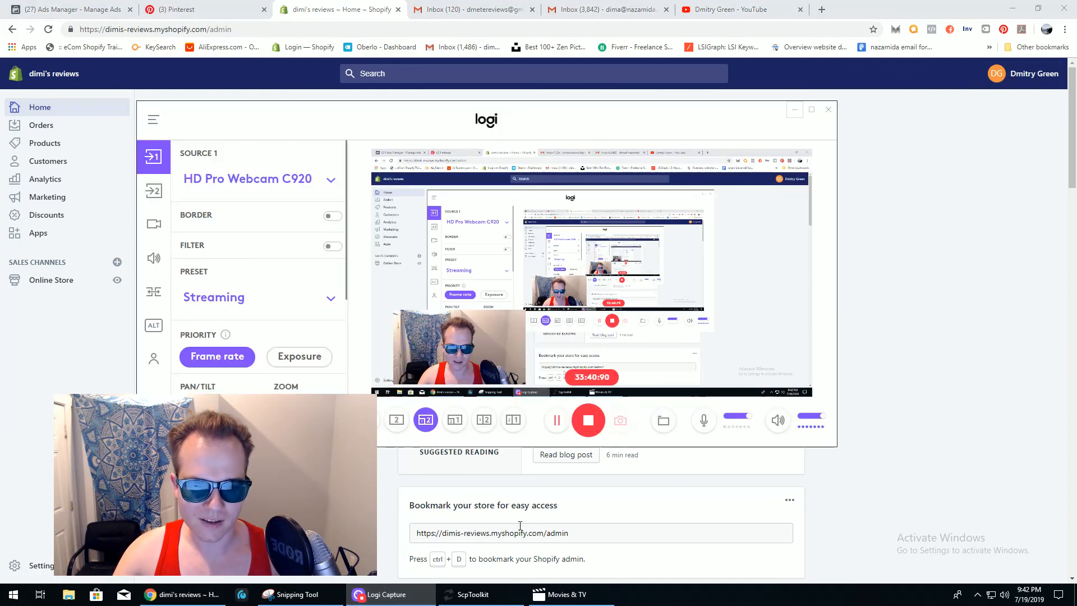